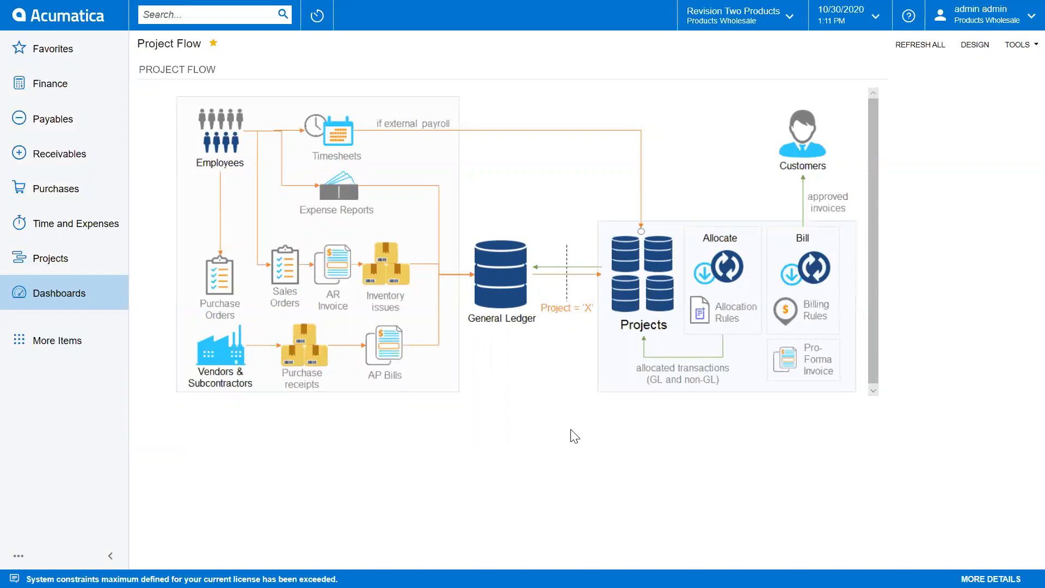
# - Review the under utilized employees from the Project Manager dashboard and open the Project Consultant dashboard
pyautogui.click(61, 24)
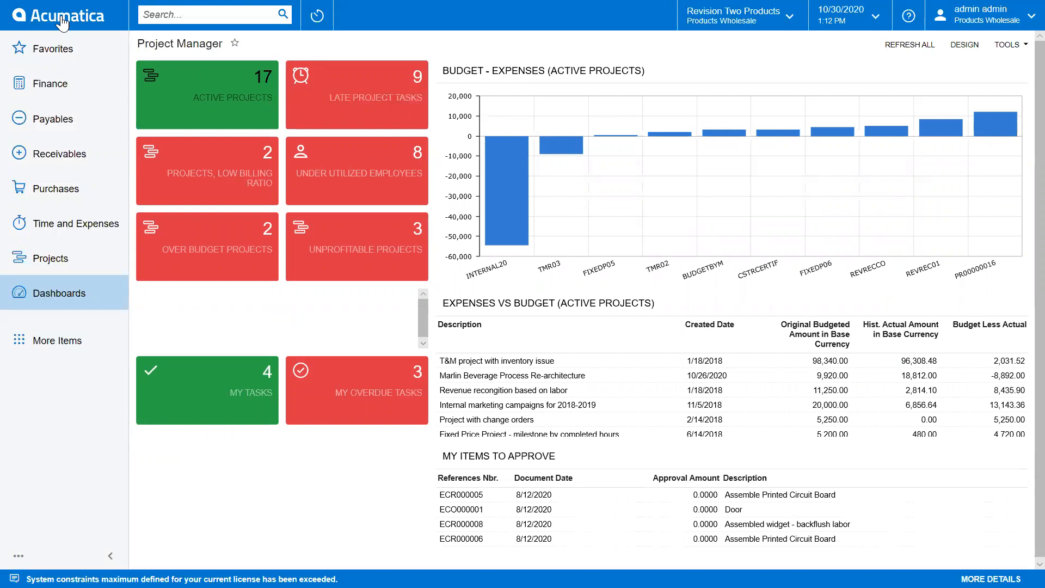
pyautogui.click(418, 153)
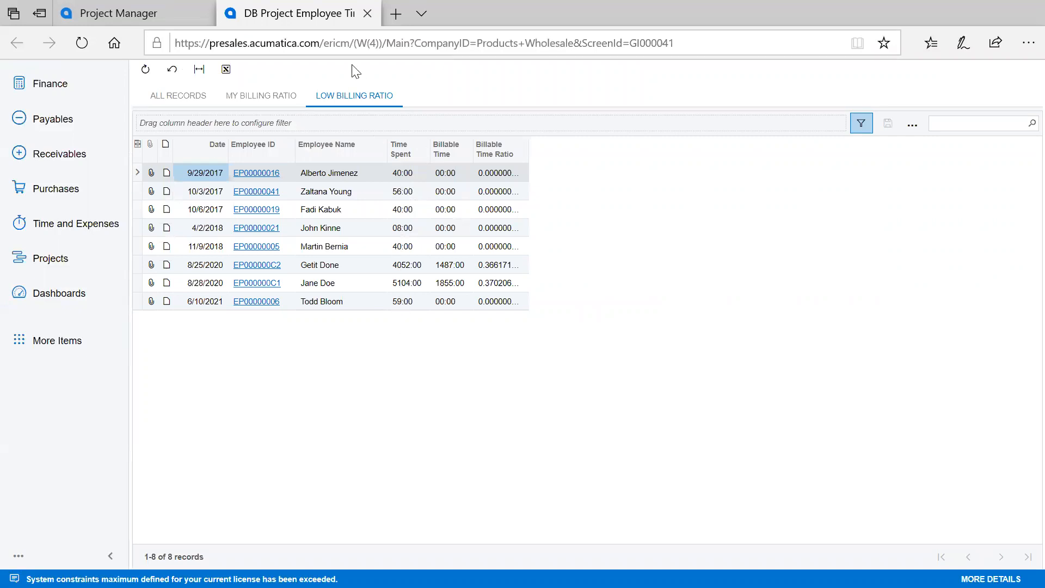
pyautogui.click(367, 13)
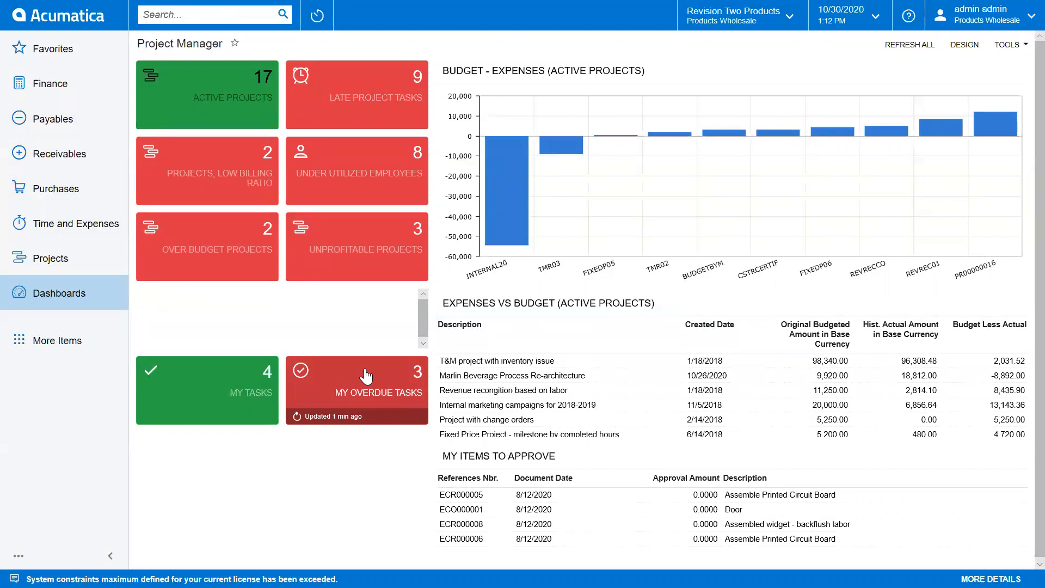
pyautogui.click(58, 50)
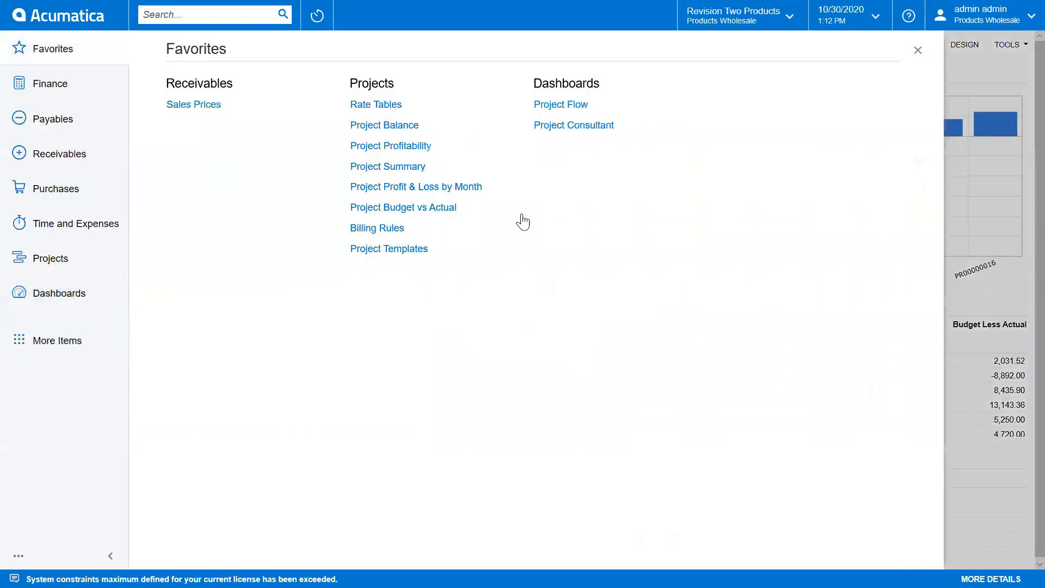
pyautogui.click(575, 127)
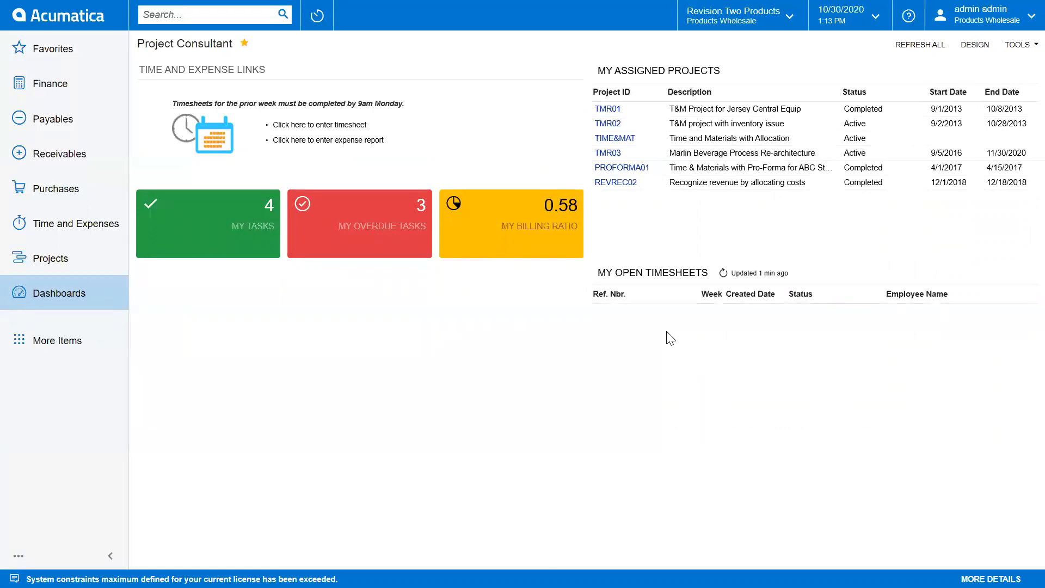
# - Open the TM-PROFORM template from the favorite Project Templates list
pyautogui.click(50, 54)
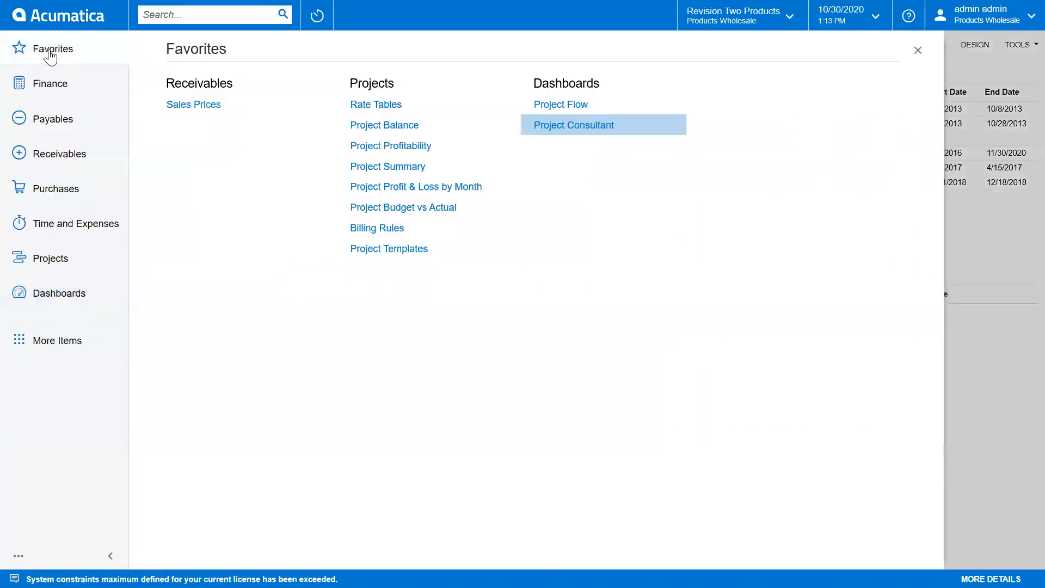
pyautogui.click(392, 251)
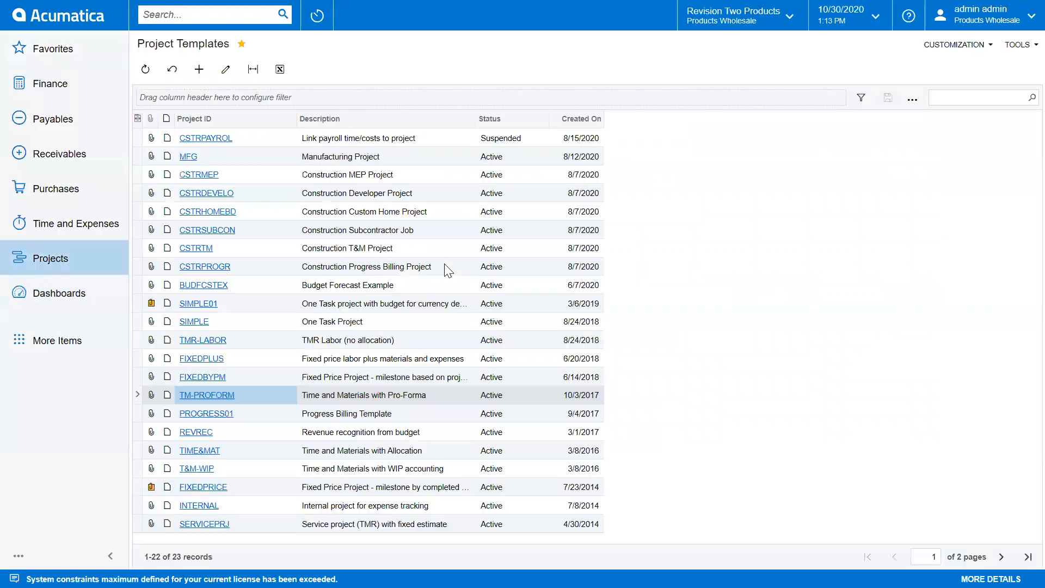
pyautogui.click(200, 401)
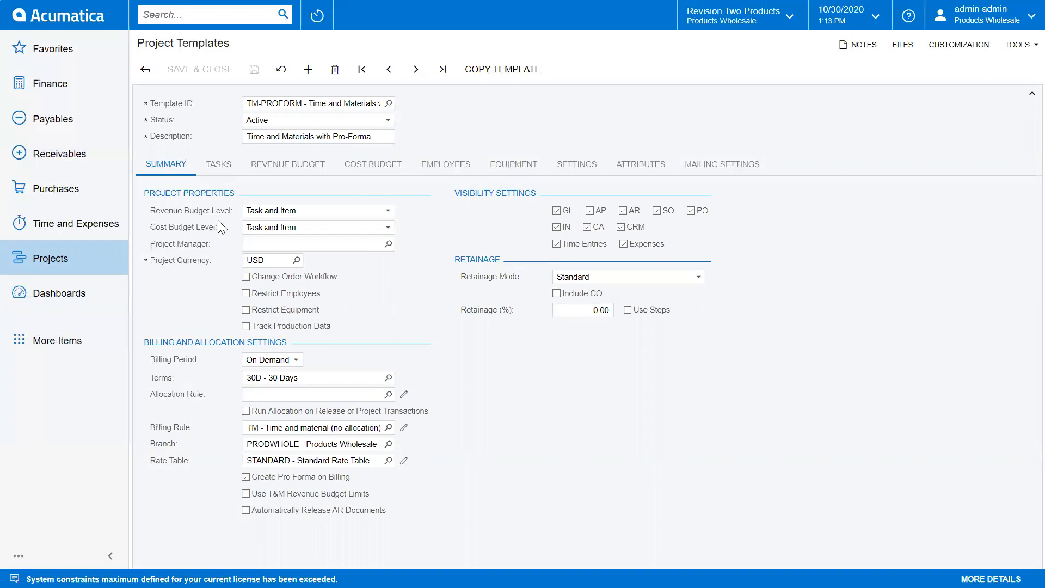
# - Examine the template's revenue budget level options, tasks, revenue budget, cost budget, employees and equipment
pyautogui.click(327, 213)
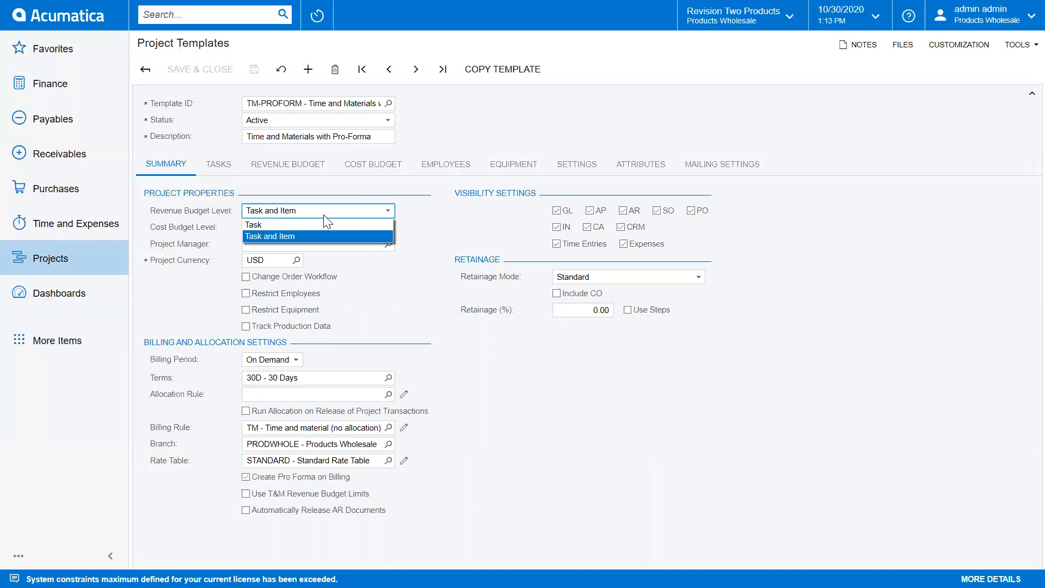
pyautogui.click(395, 296)
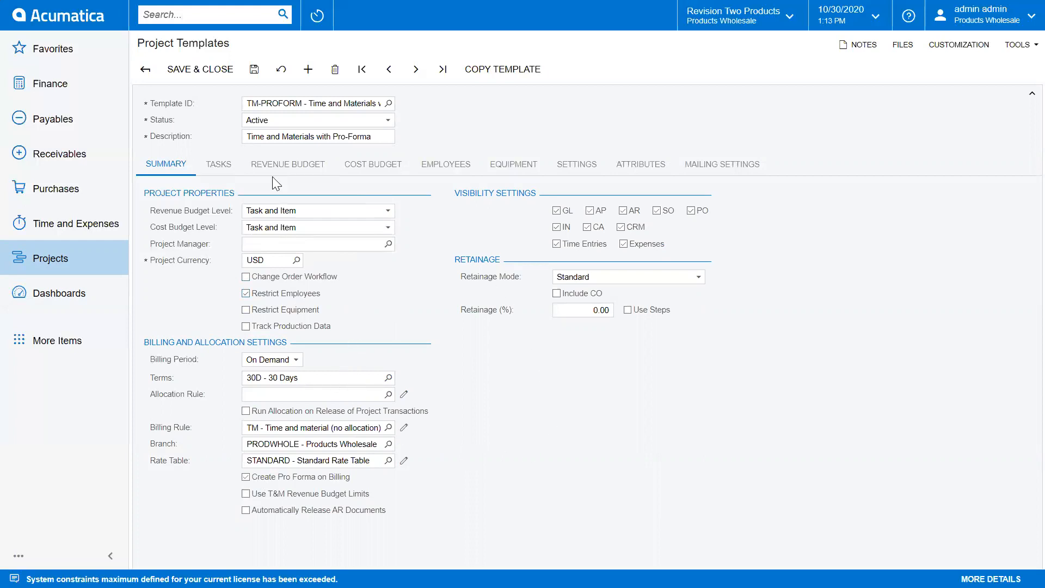
pyautogui.click(220, 166)
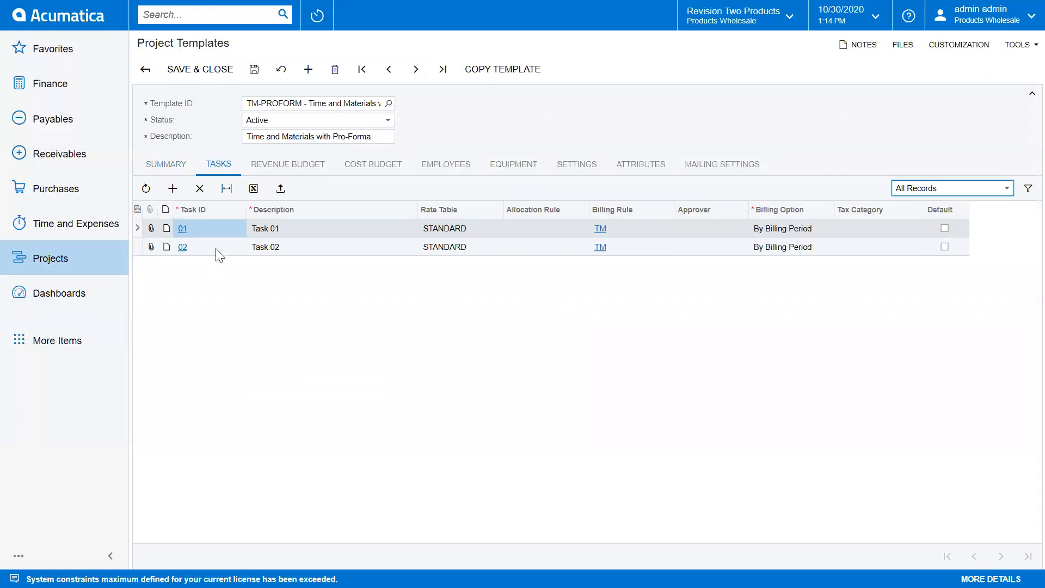
pyautogui.click(289, 164)
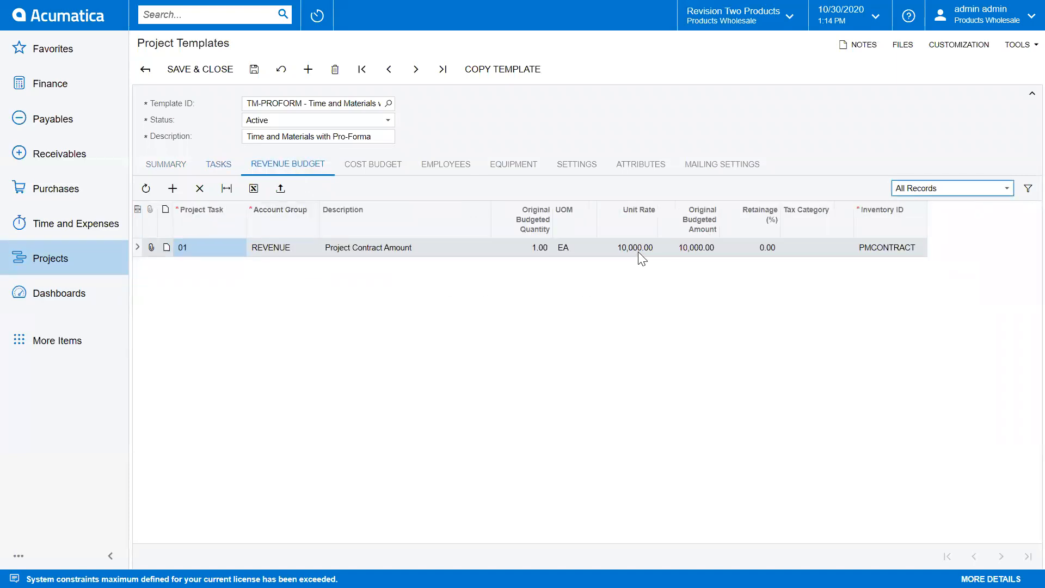
pyautogui.click(366, 166)
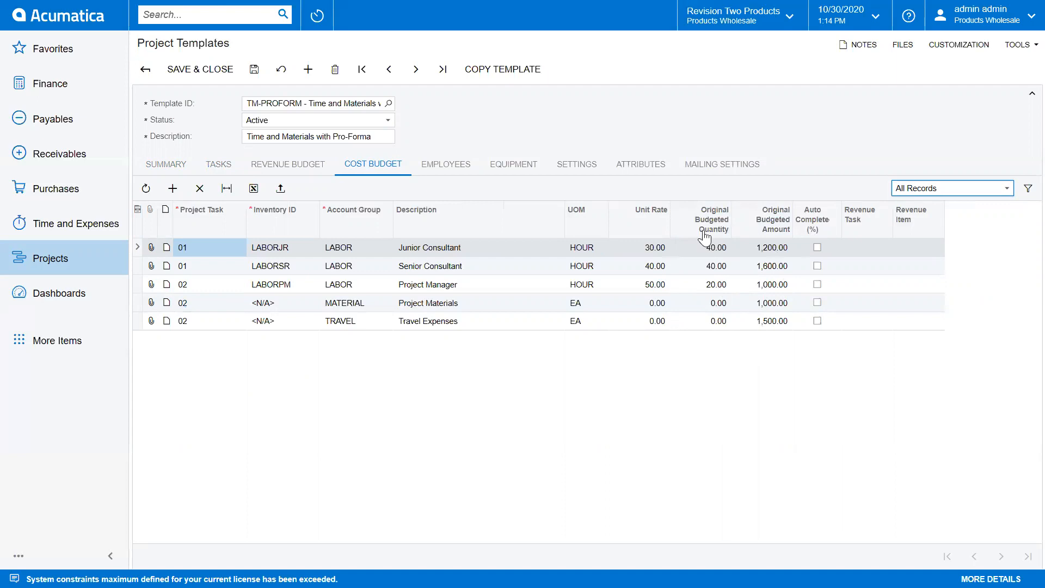
pyautogui.click(454, 164)
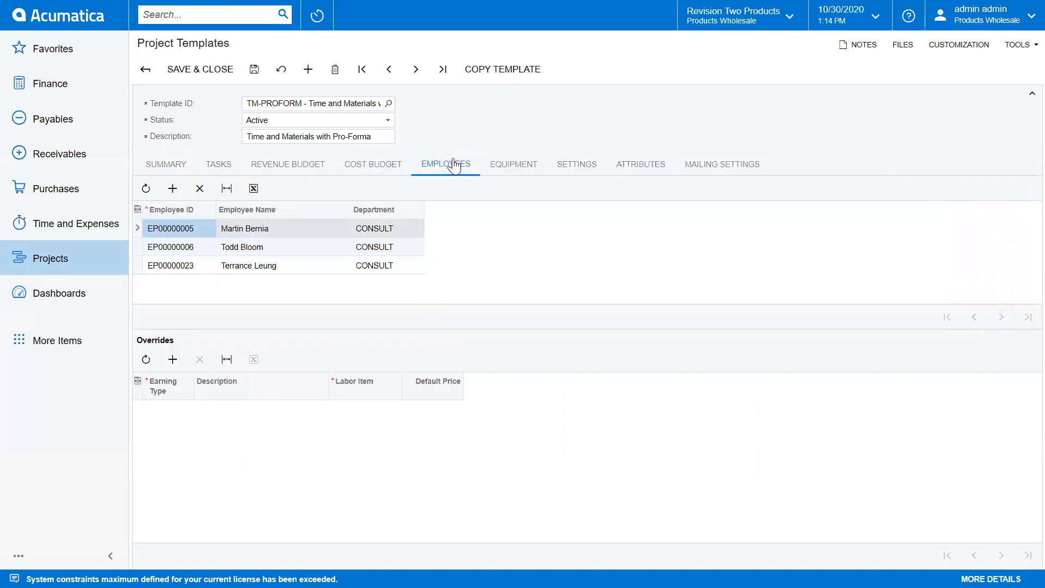
pyautogui.click(518, 165)
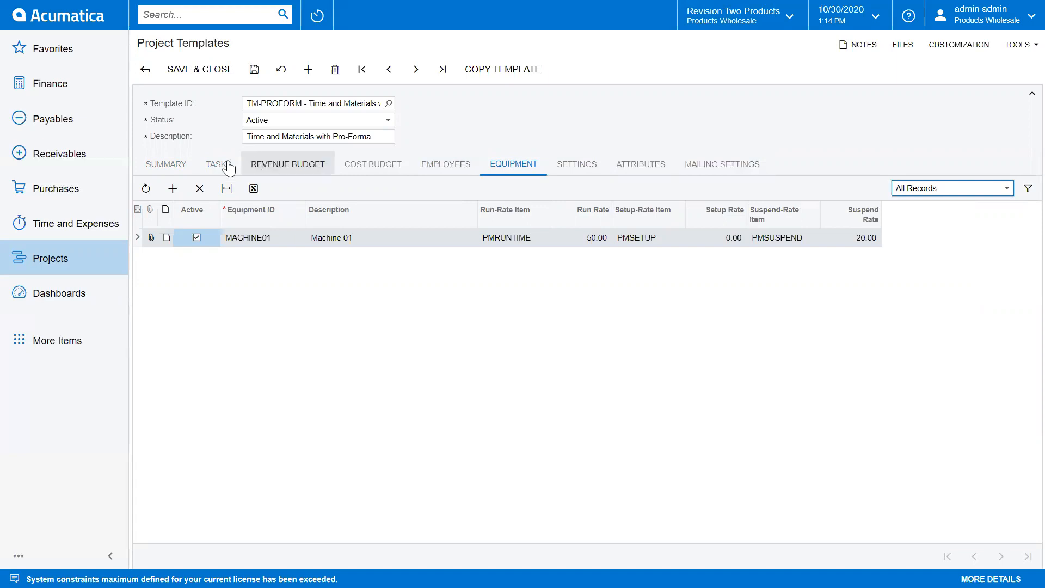
# - Start a new project, leaving the template without saving its changes
pyautogui.click(44, 260)
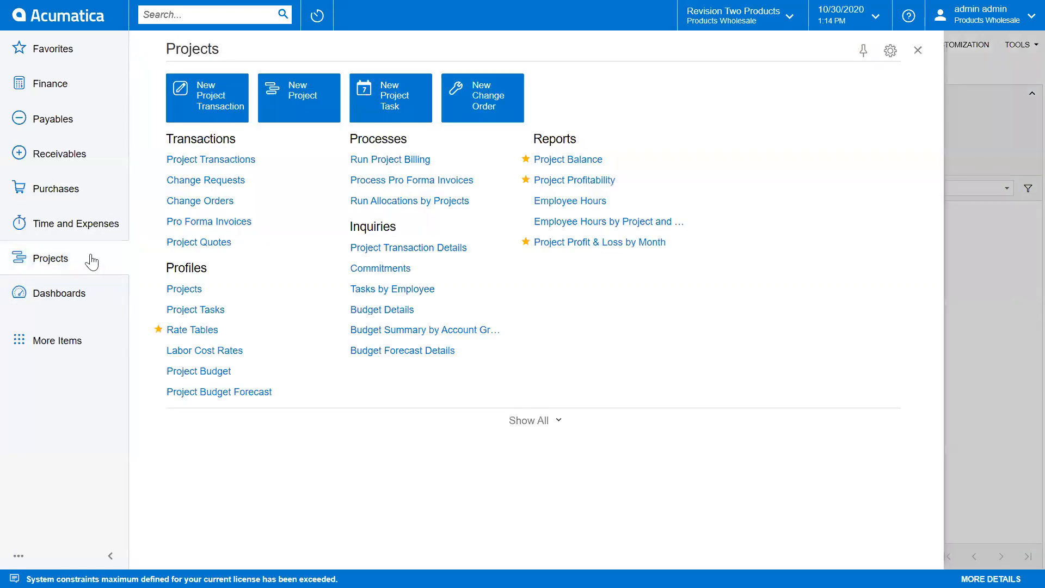
pyautogui.click(299, 95)
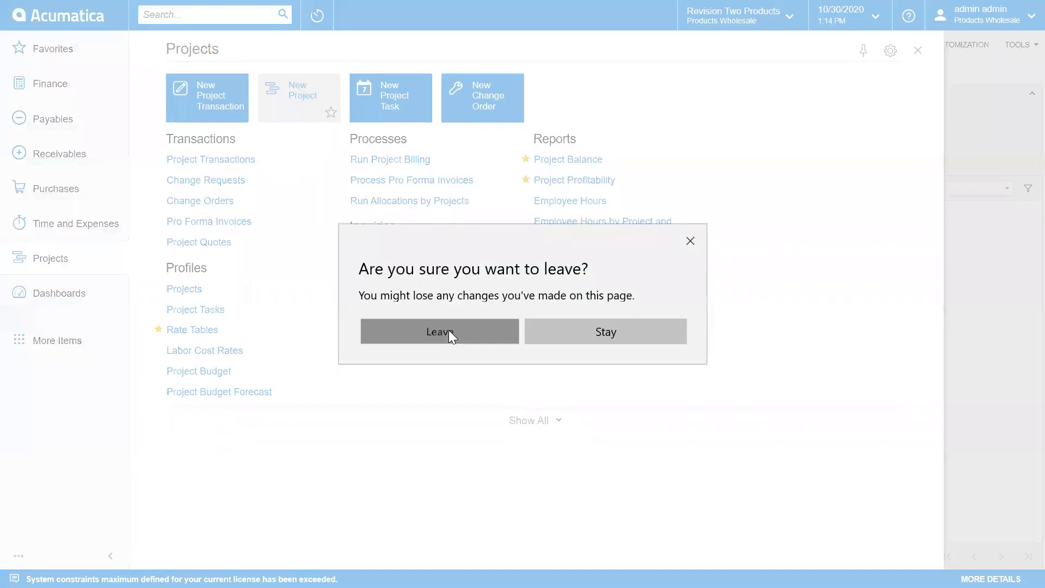
pyautogui.click(448, 330)
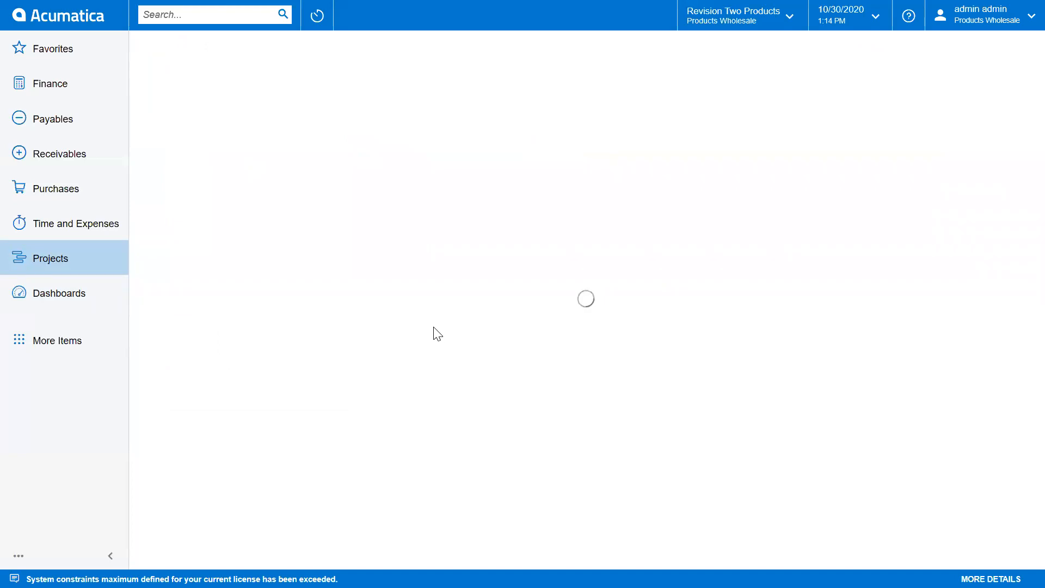
# - Set the new project's customer to Alta Ace and its template to TM-PROFORM
pyautogui.click(321, 136)
pyautogui.write('alta')
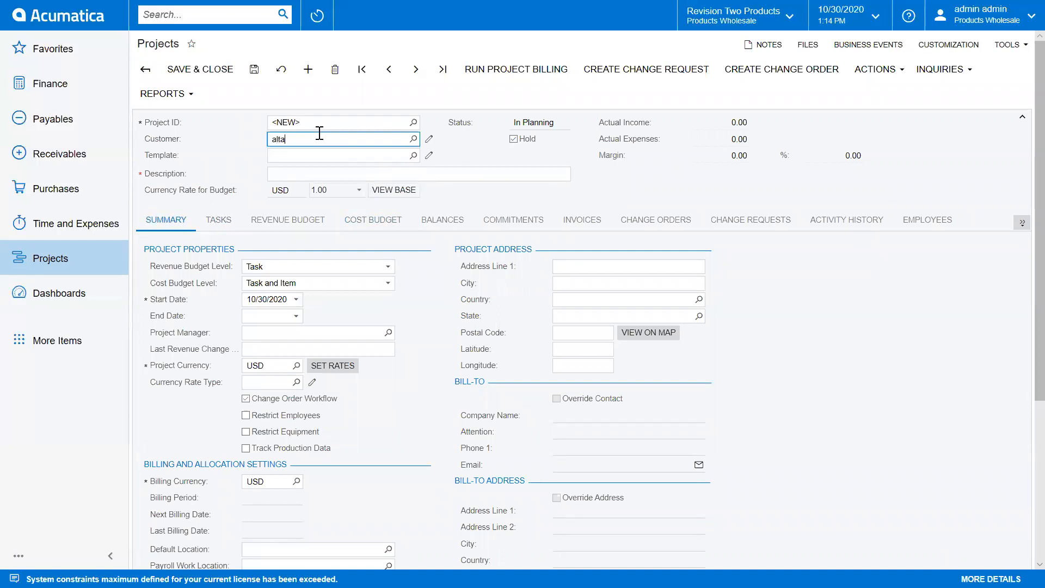
pyautogui.click(316, 153)
pyautogui.press('Tab')
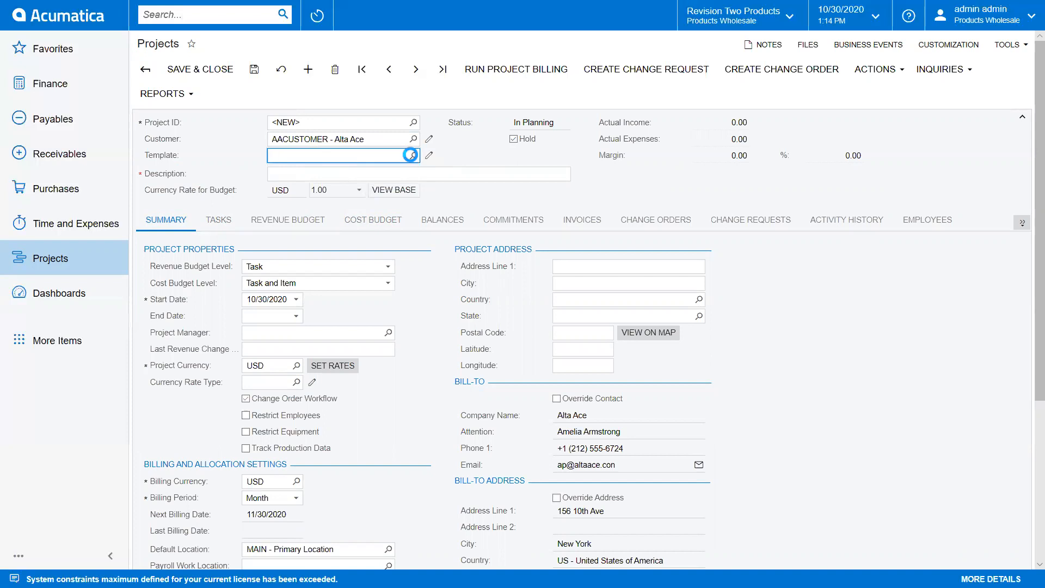
pyautogui.click(415, 156)
pyautogui.write('profor')
pyautogui.click(296, 201)
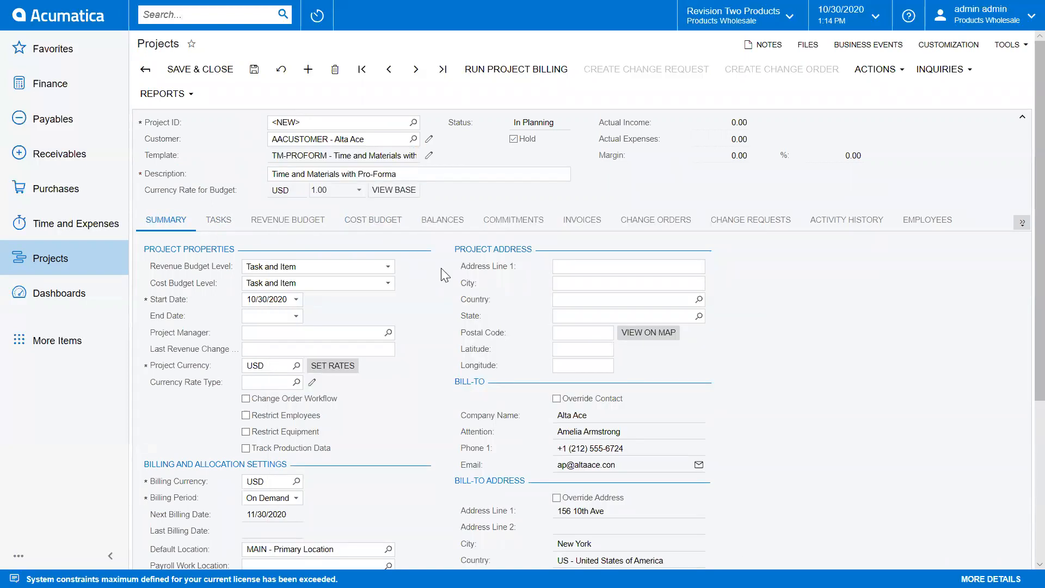
# - Review the summary settings, tasks, revenue budget and cost budget that the new project takes from the template
pyautogui.scroll(-1, 392, 409)
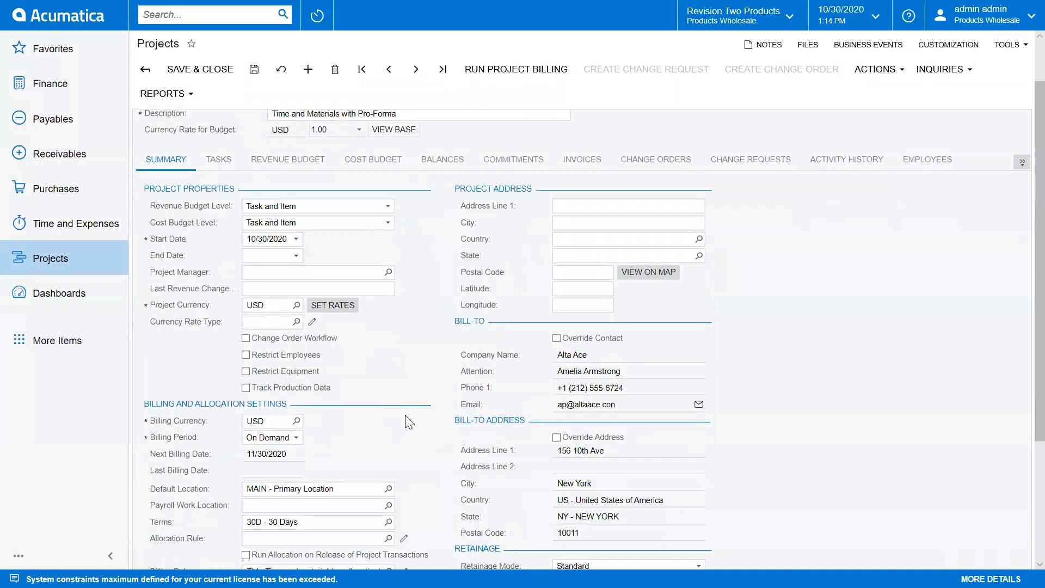
pyautogui.scroll(-3, 343, 449)
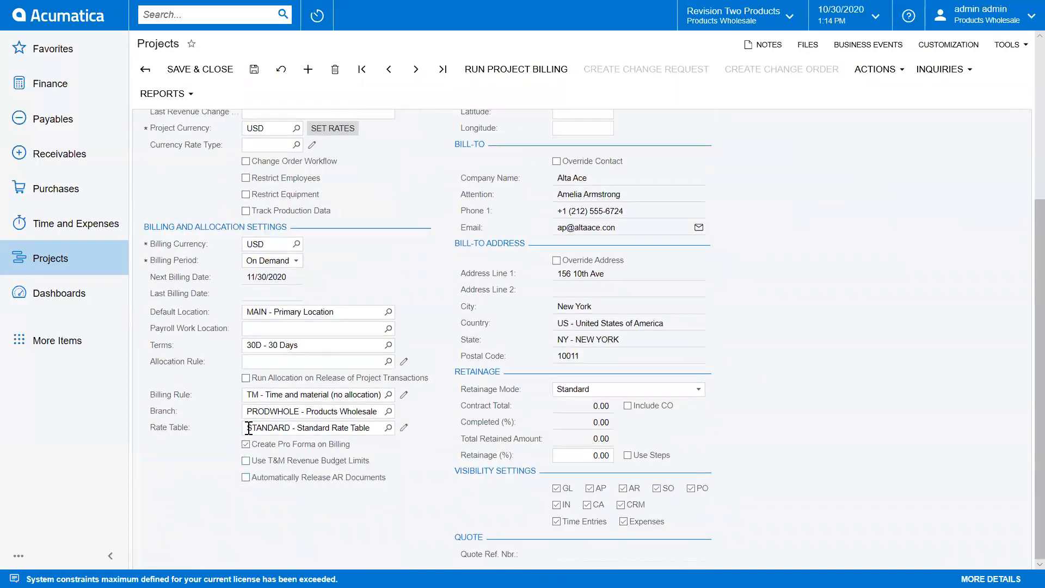
pyautogui.scroll(5, 327, 354)
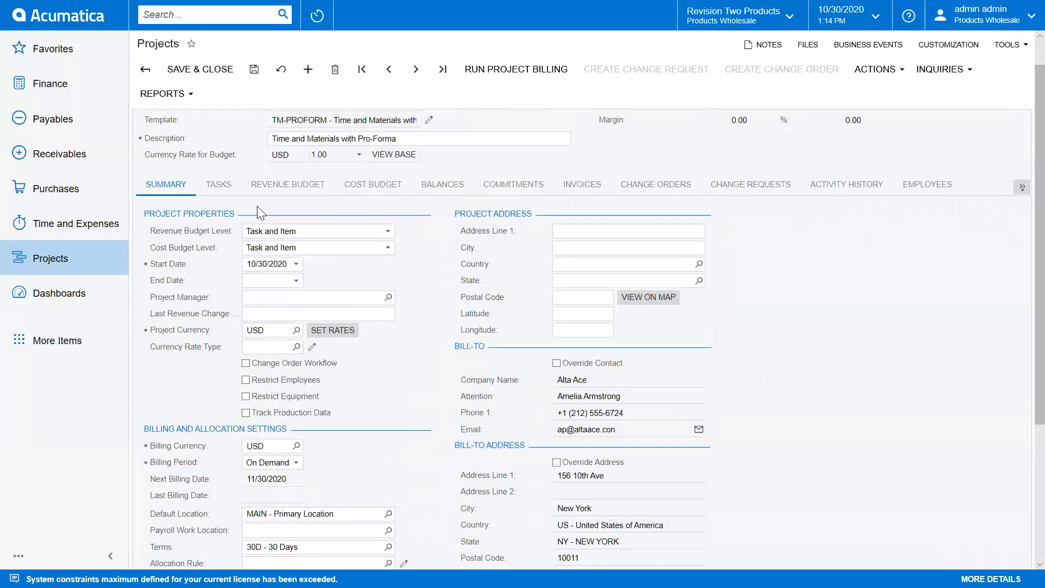
pyautogui.click(218, 182)
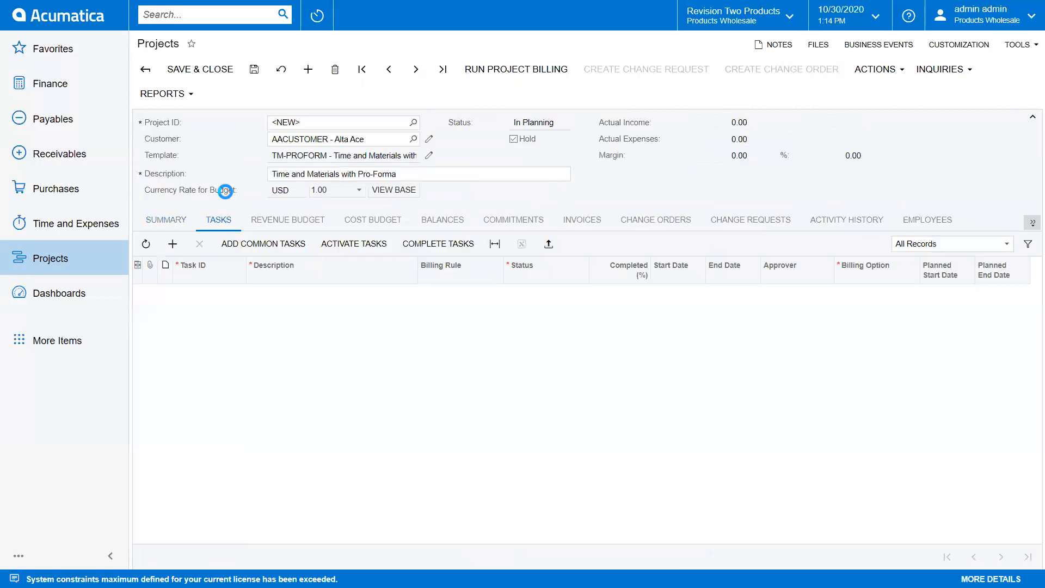
pyautogui.click(303, 224)
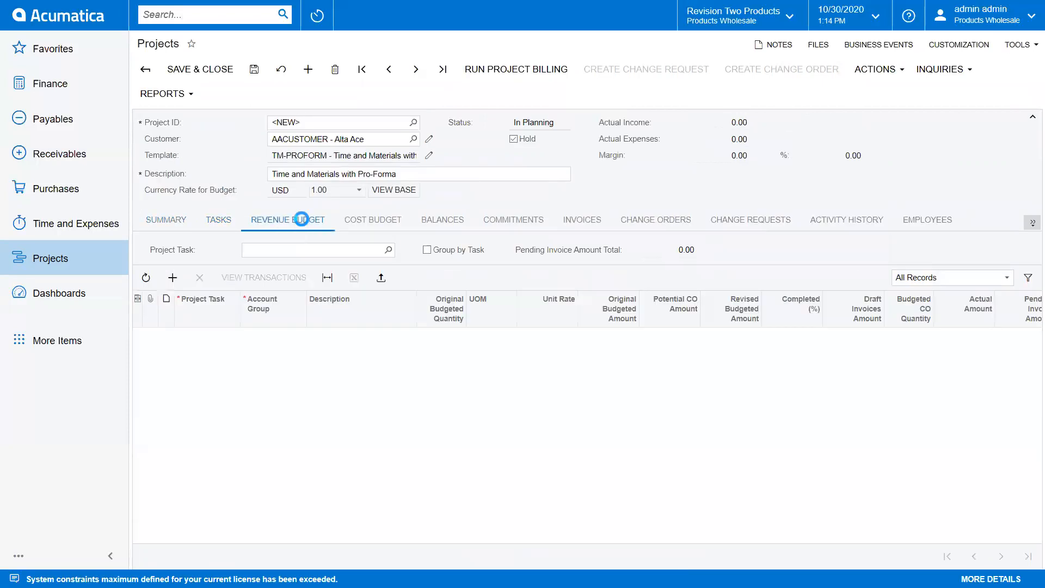
pyautogui.click(405, 230)
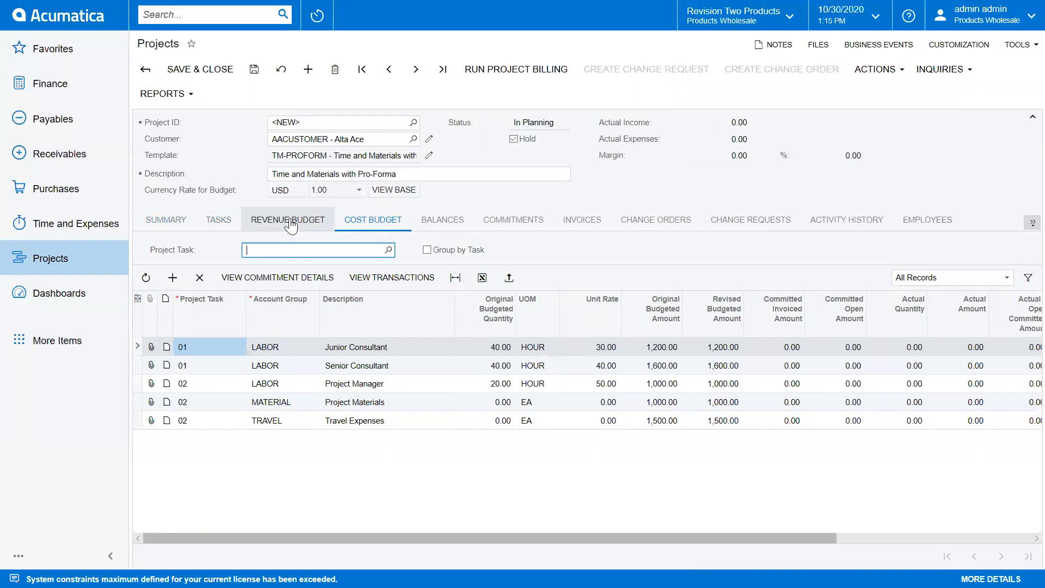
# - Add a project task with ID 03 and the description Task 03
pyautogui.click(226, 225)
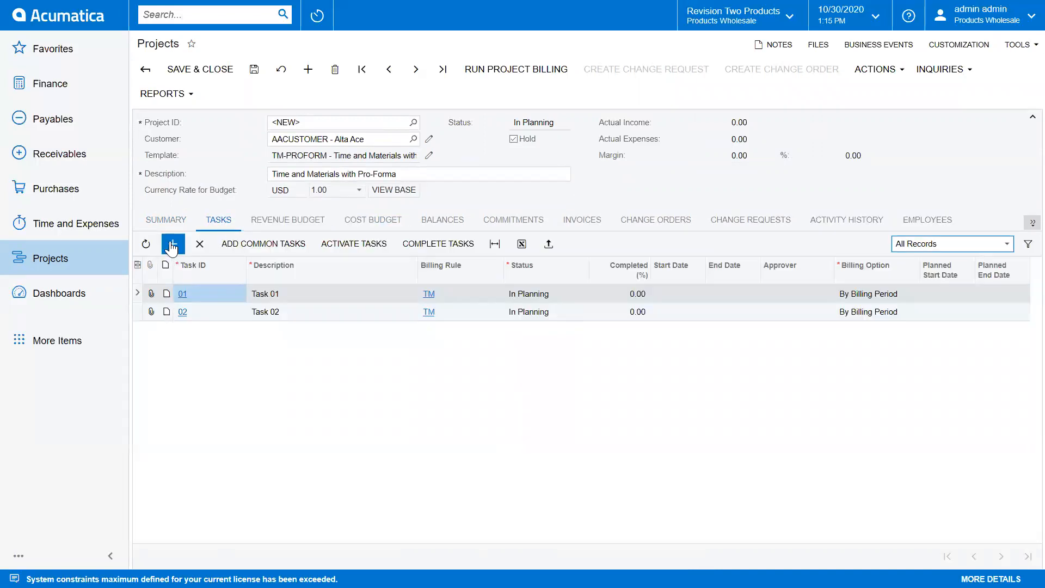
pyautogui.click(308, 313)
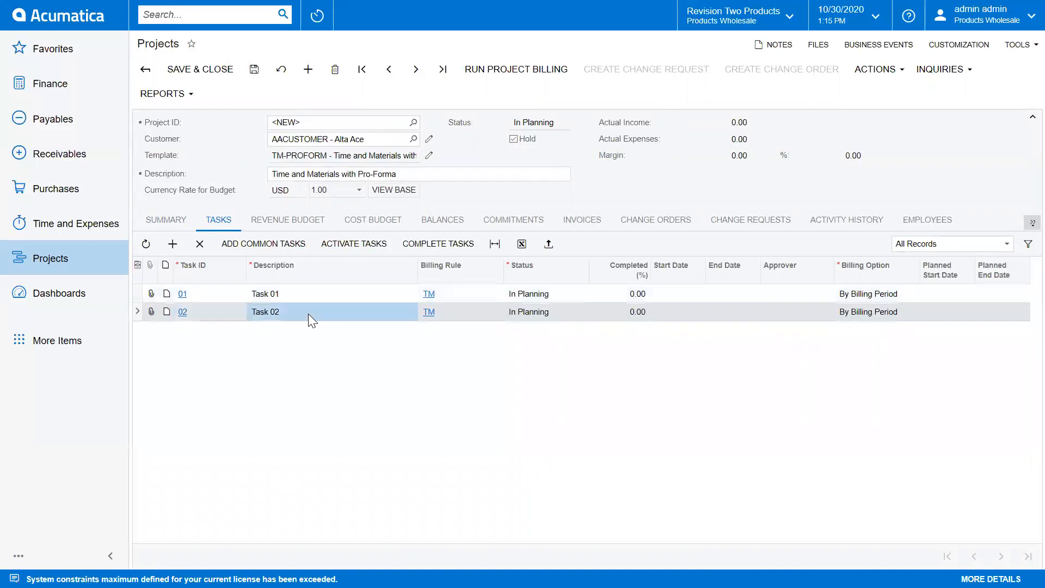
pyautogui.click(173, 245)
pyautogui.write('03')
pyautogui.click(284, 335)
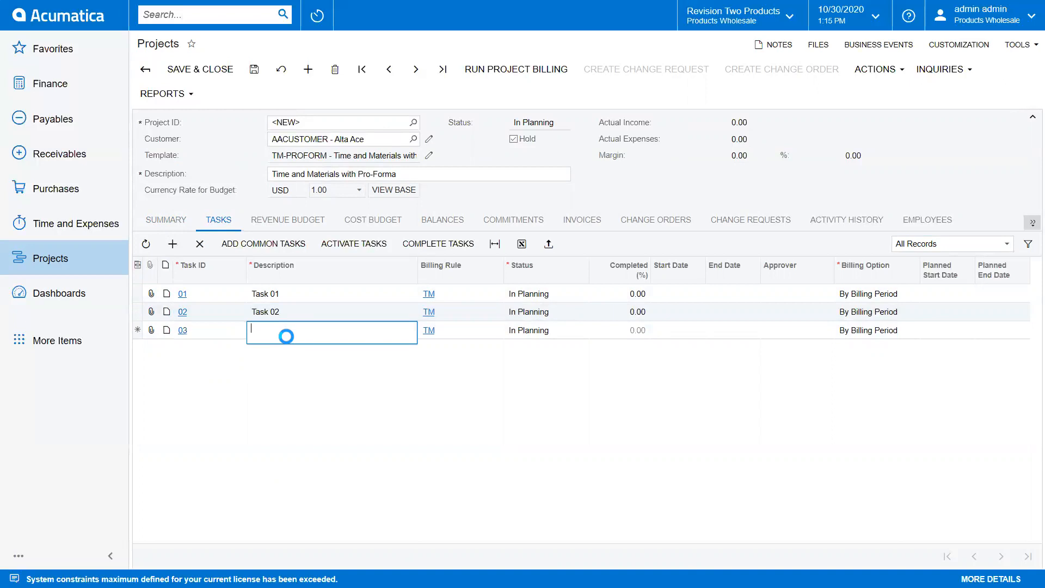
pyautogui.write('Task 03')
pyautogui.press('Tab')
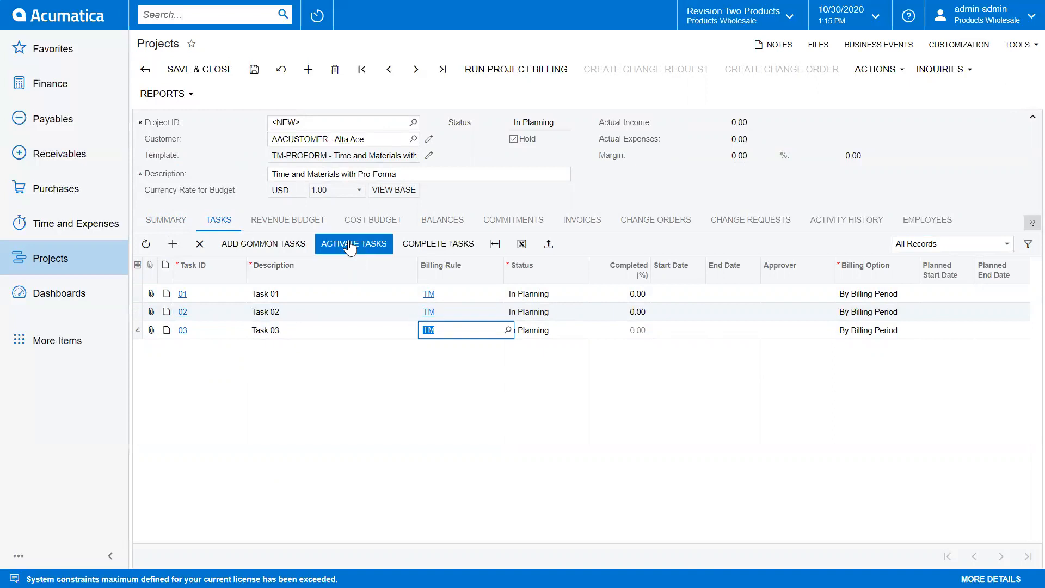
# - Check the project's revenue budget and save the new project
pyautogui.click(310, 224)
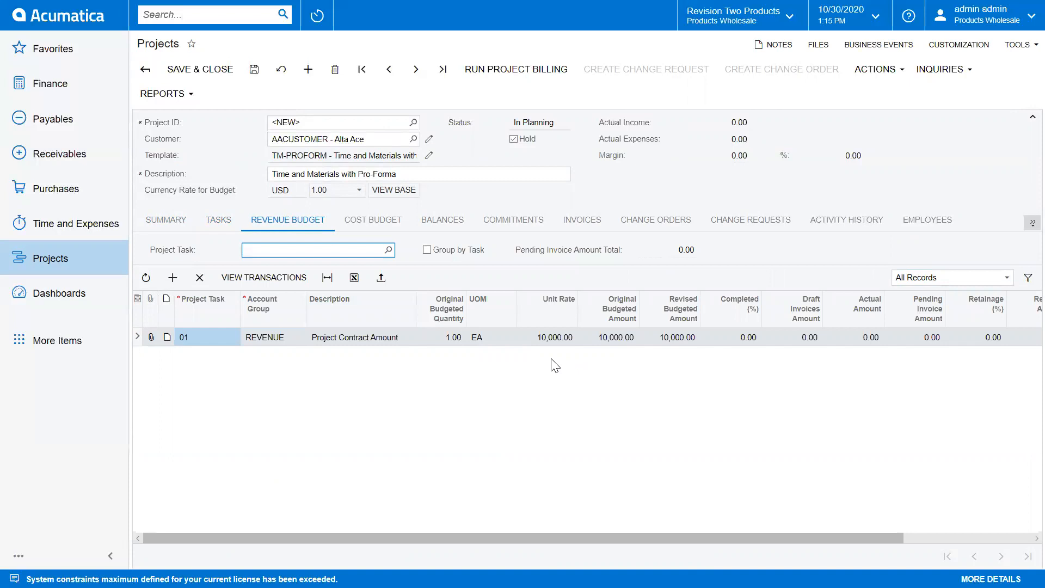
pyautogui.click(254, 69)
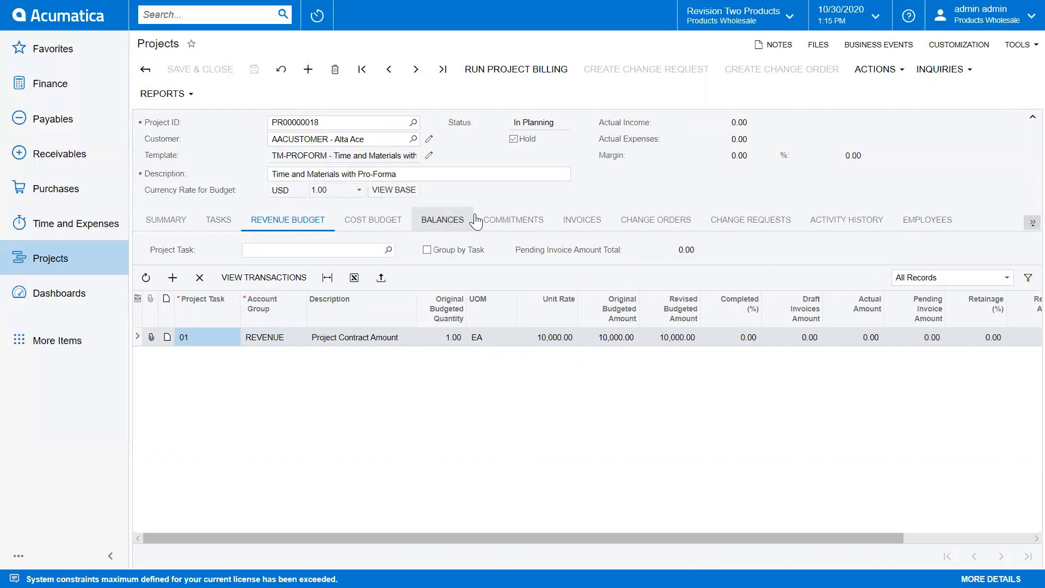
# - Open the TM time and material billing rule and widen its list of steps to show the full descriptions
pyautogui.click(65, 18)
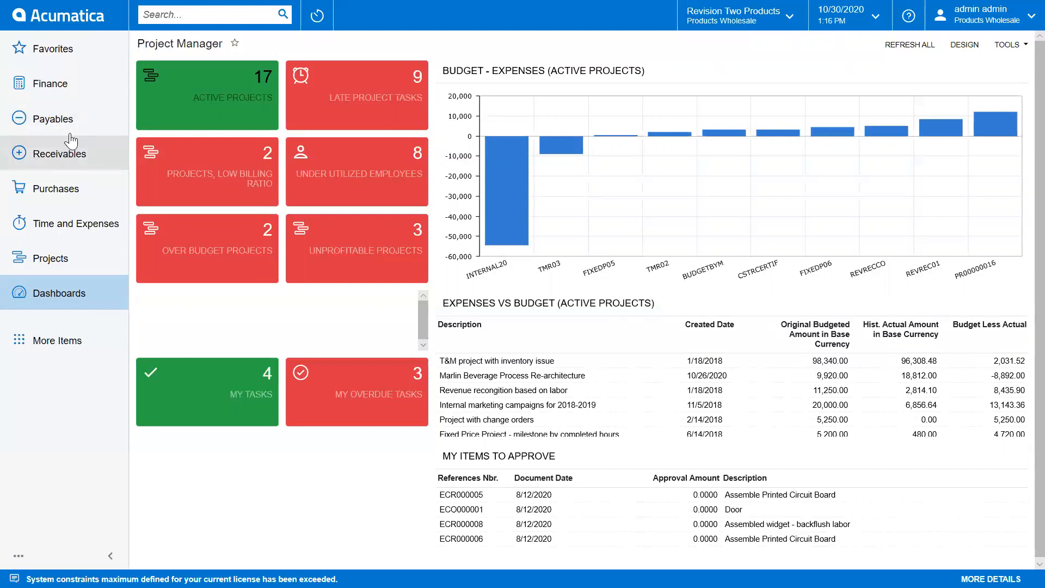
pyautogui.click(54, 49)
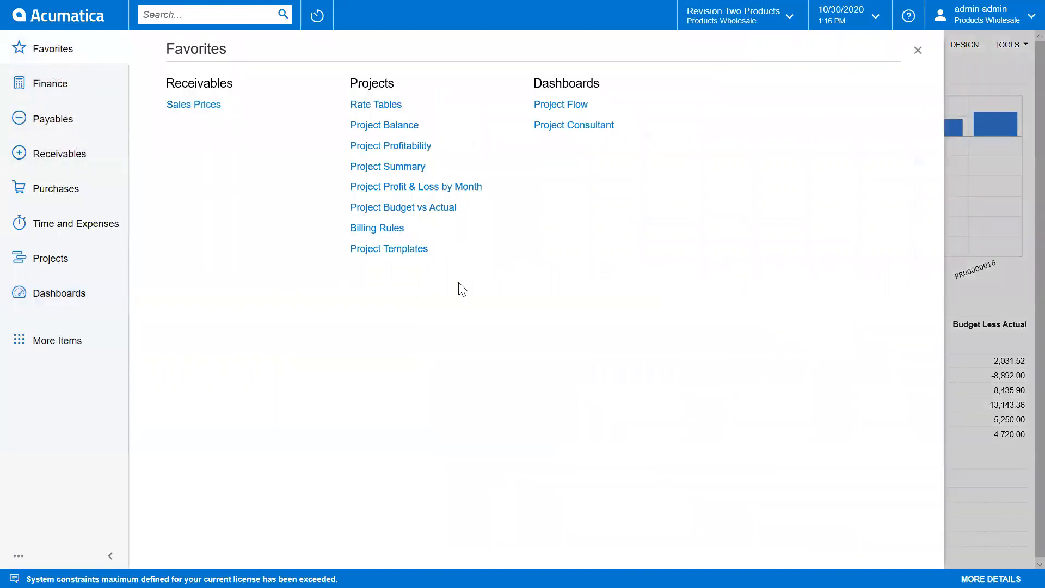
pyautogui.click(389, 228)
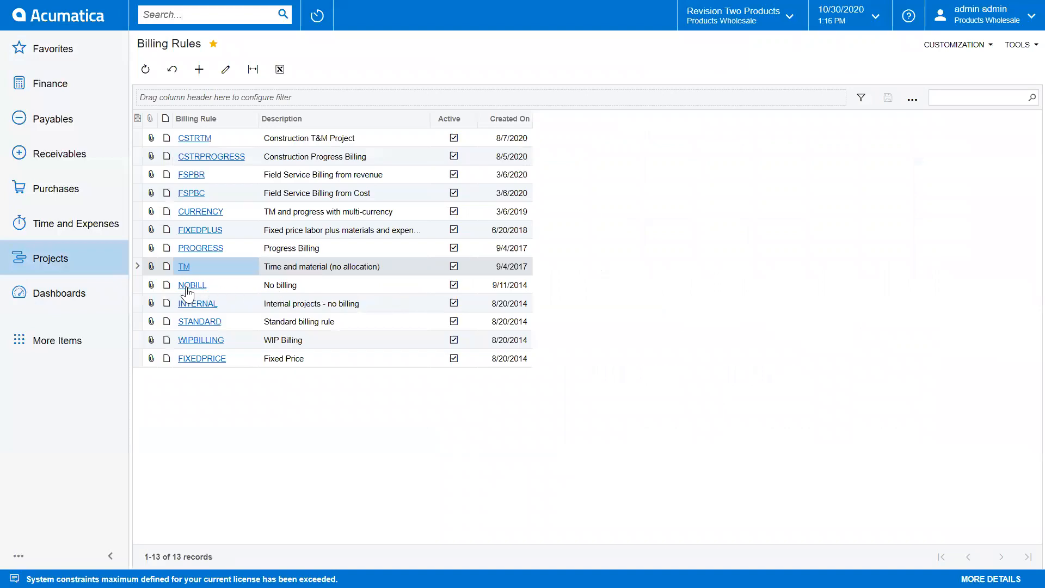
pyautogui.click(184, 268)
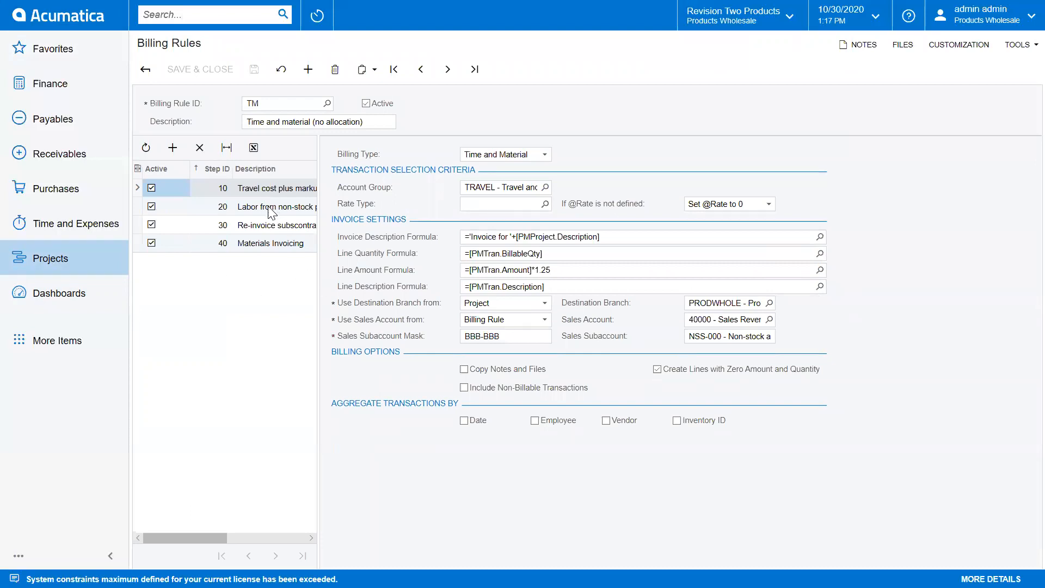
pyautogui.moveTo(318, 203); pyautogui.dragTo(367, 204)
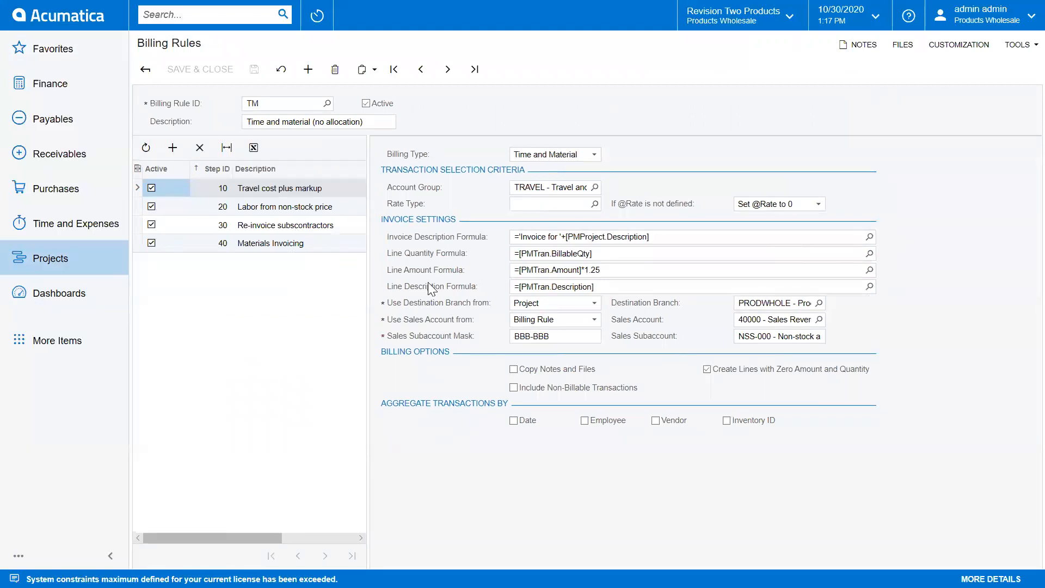
# - Examine the account groups and line amount formulas of the TM rule's travel, labor, subcontractor and materials steps
pyautogui.click(294, 211)
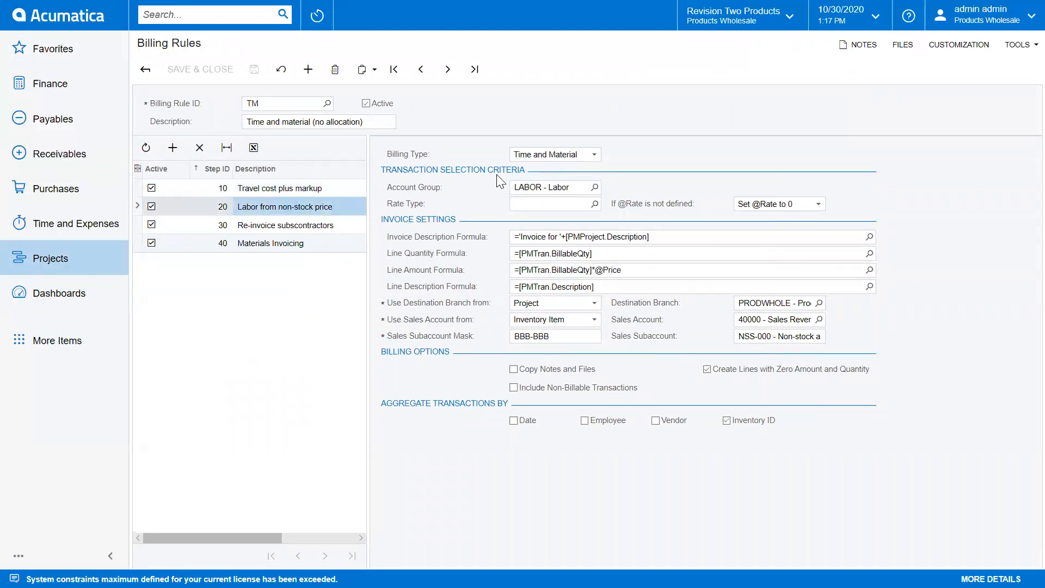
pyautogui.click(281, 224)
pyautogui.click(280, 250)
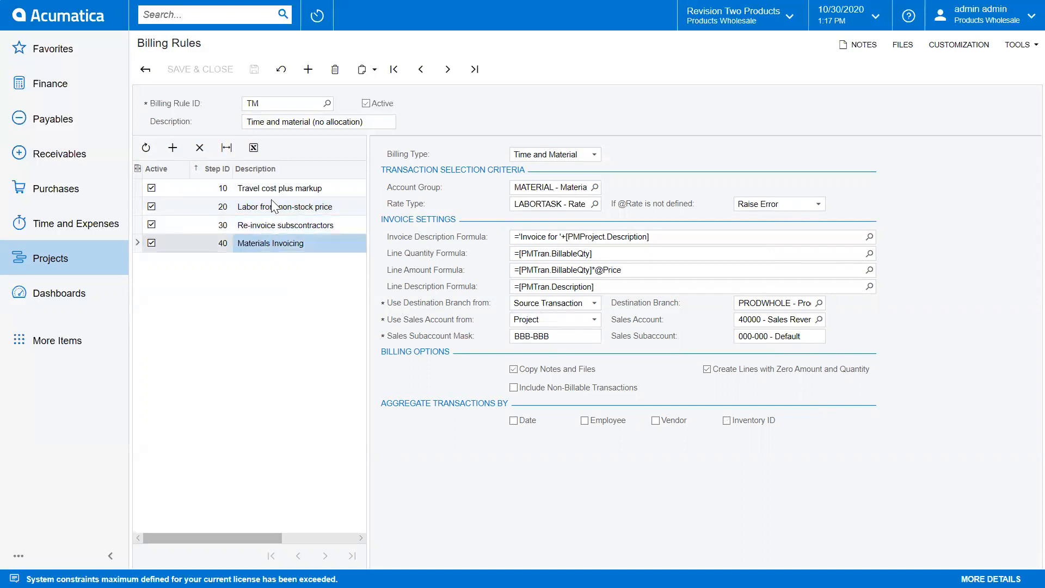
pyautogui.click(287, 191)
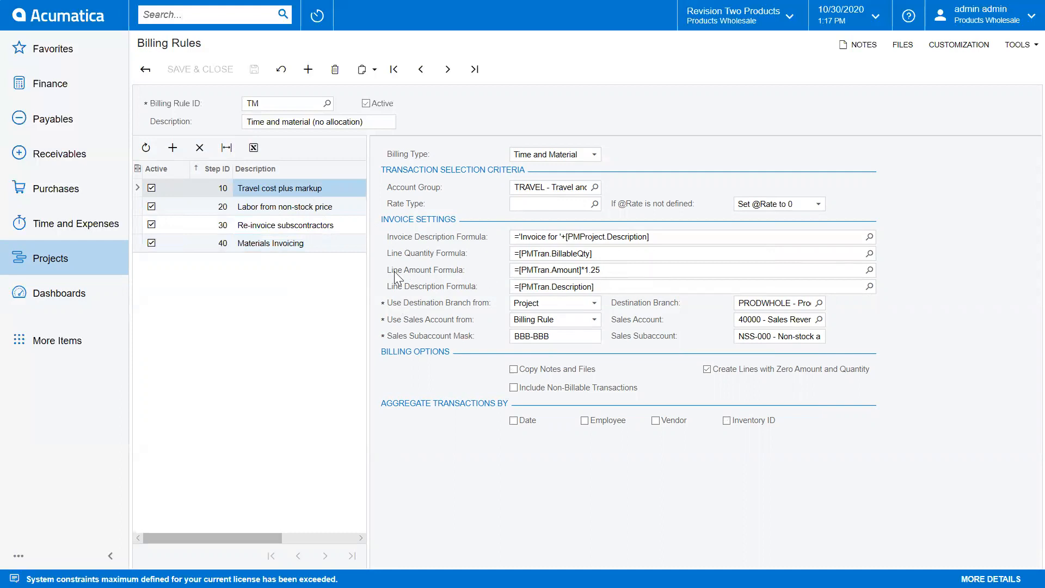
pyautogui.click(626, 271)
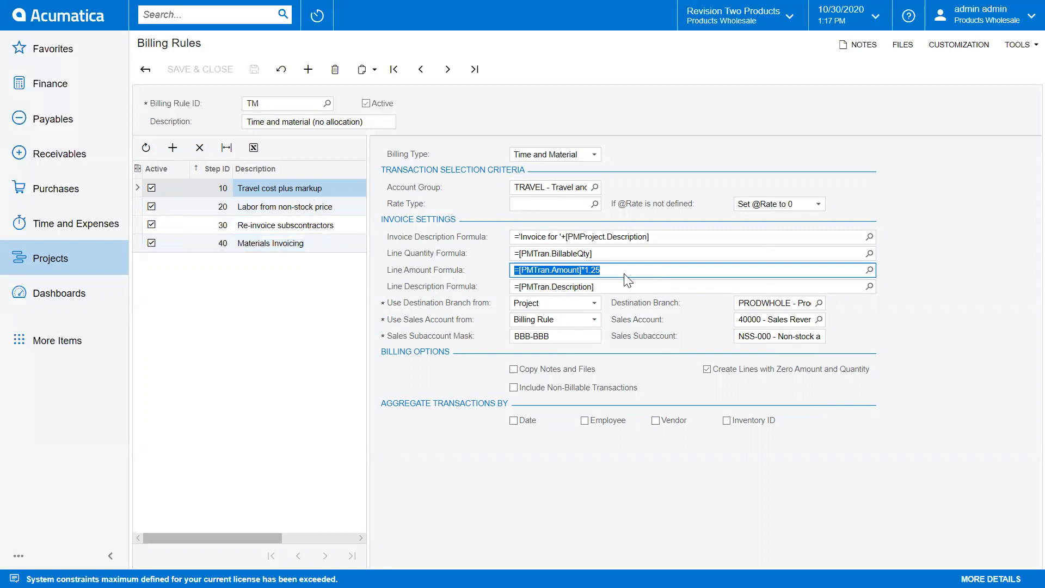
pyautogui.click(626, 274)
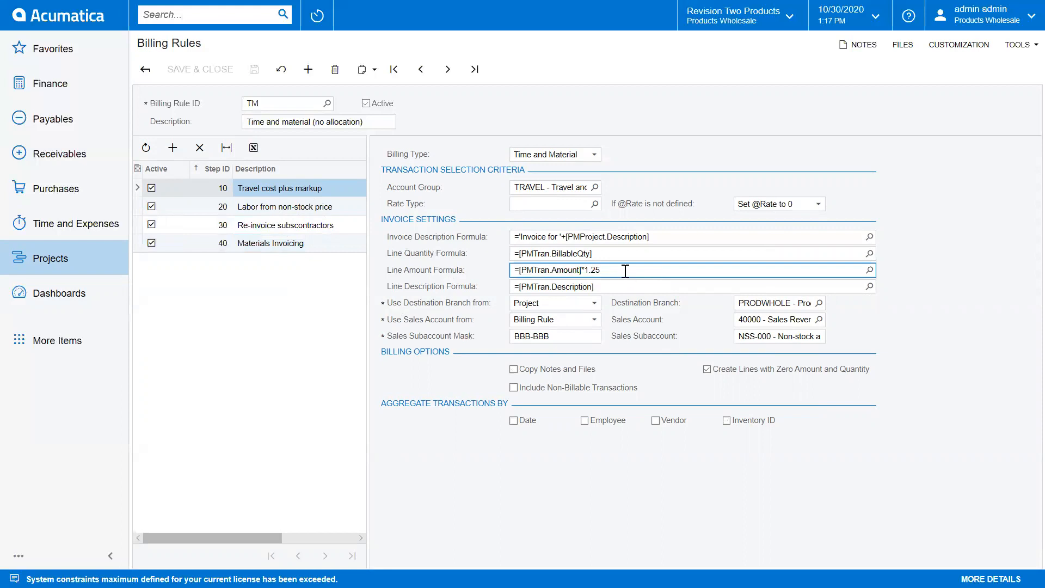
pyautogui.click(292, 208)
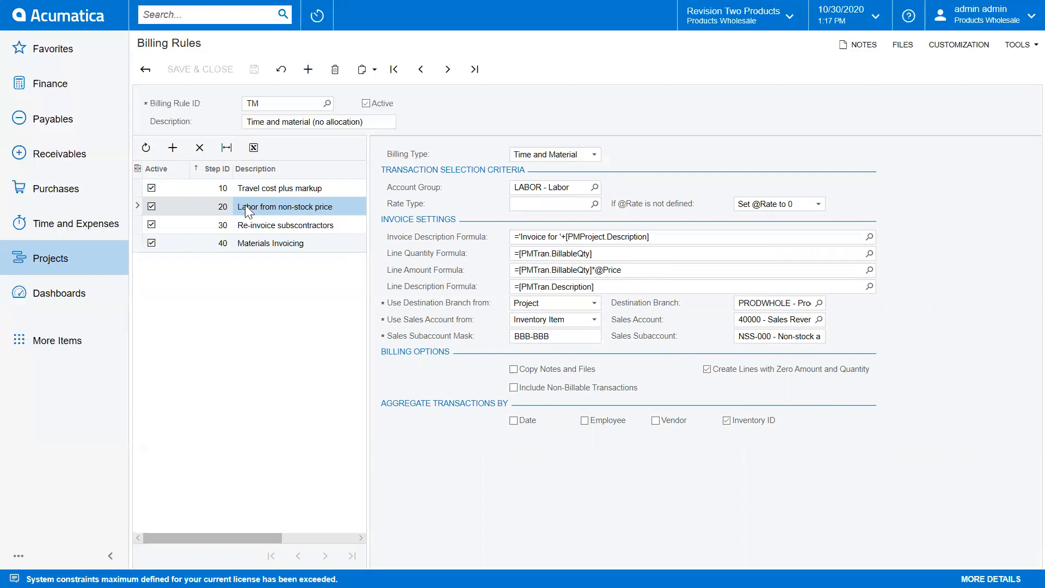
pyautogui.click(262, 225)
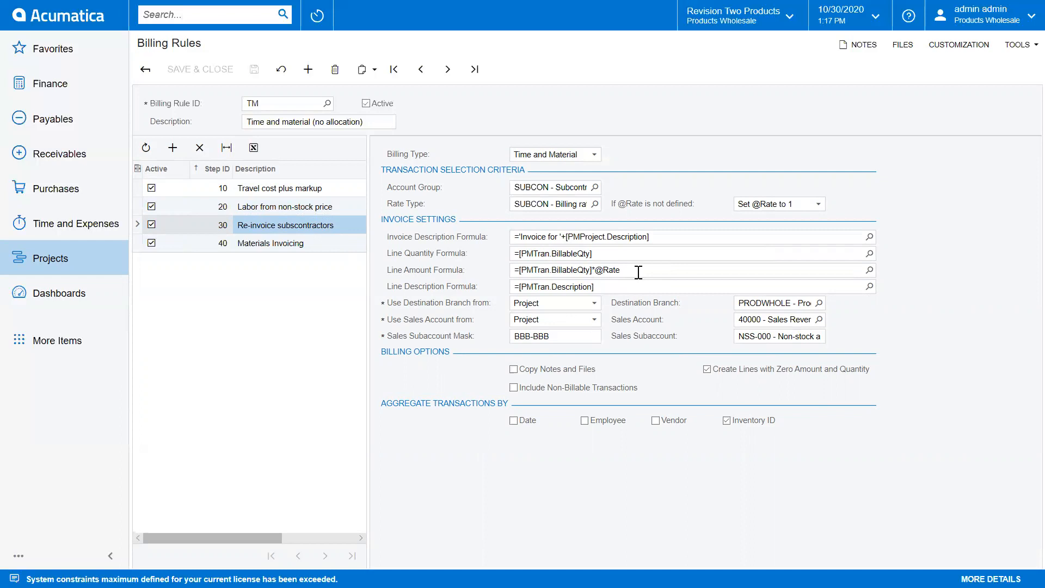
pyautogui.click(261, 243)
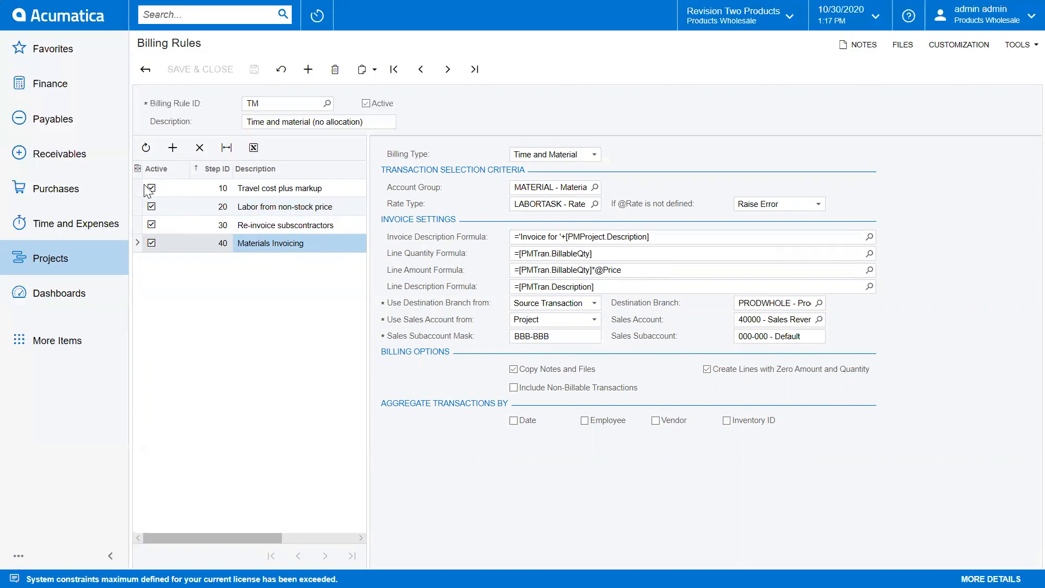
# - Filter the sales prices by item class PMLABOR and review the labor prices with their effective dates
pyautogui.click(53, 49)
pyautogui.click(194, 105)
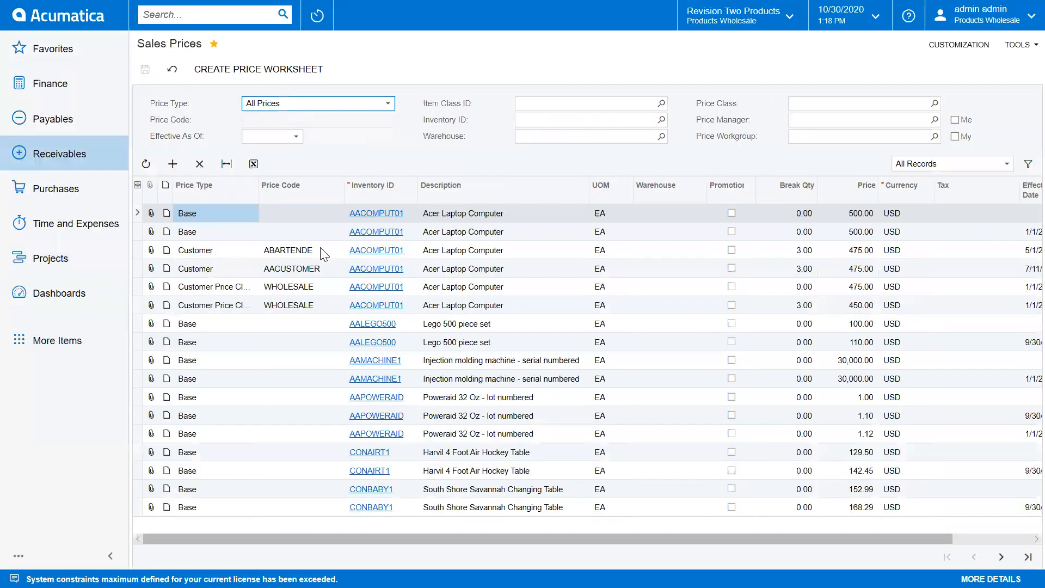
pyautogui.click(662, 103)
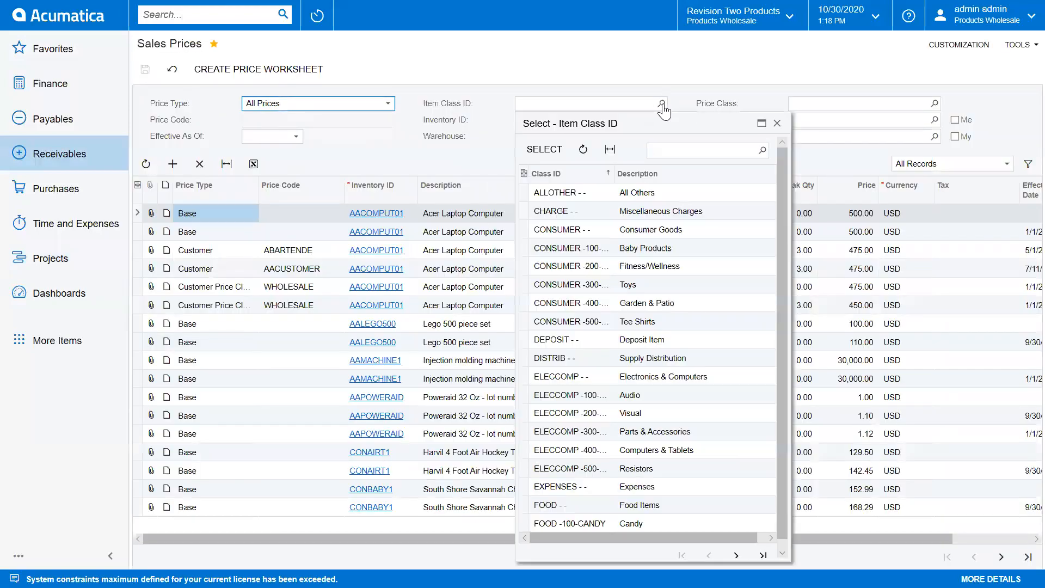
pyautogui.write('labo')
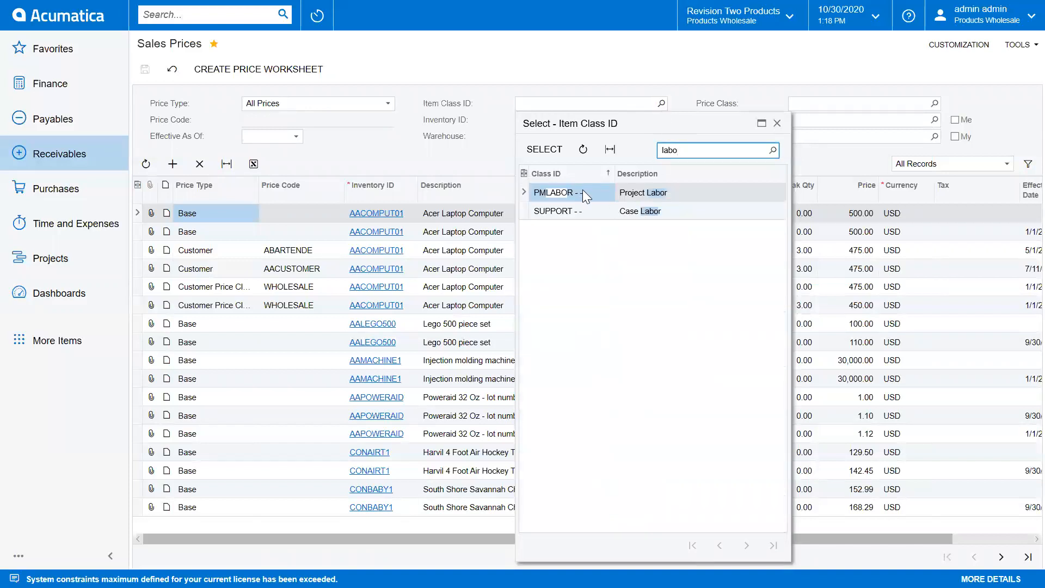
pyautogui.click(549, 153)
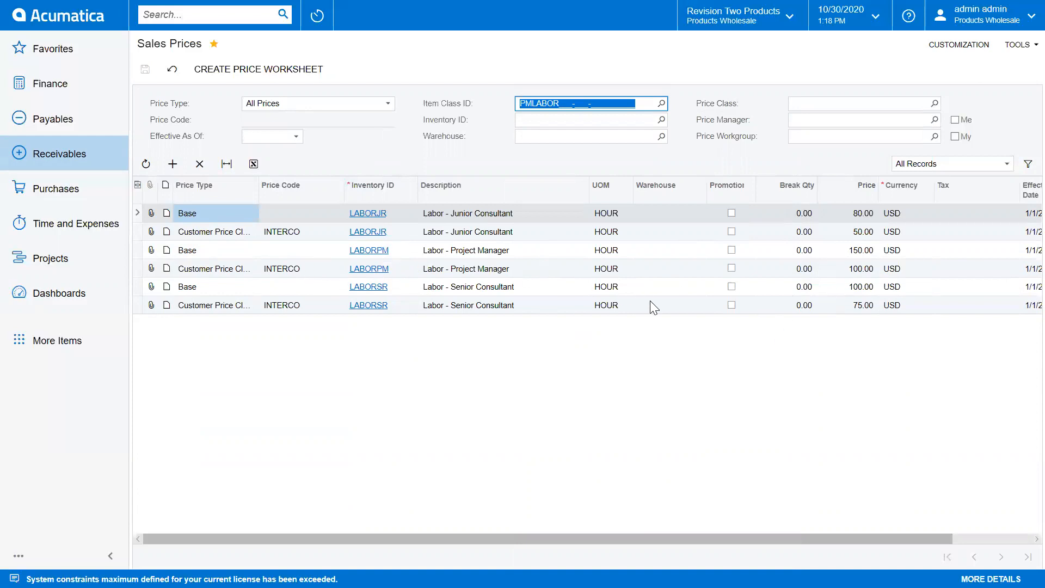
pyautogui.moveTo(727, 539); pyautogui.dragTo(882, 540)
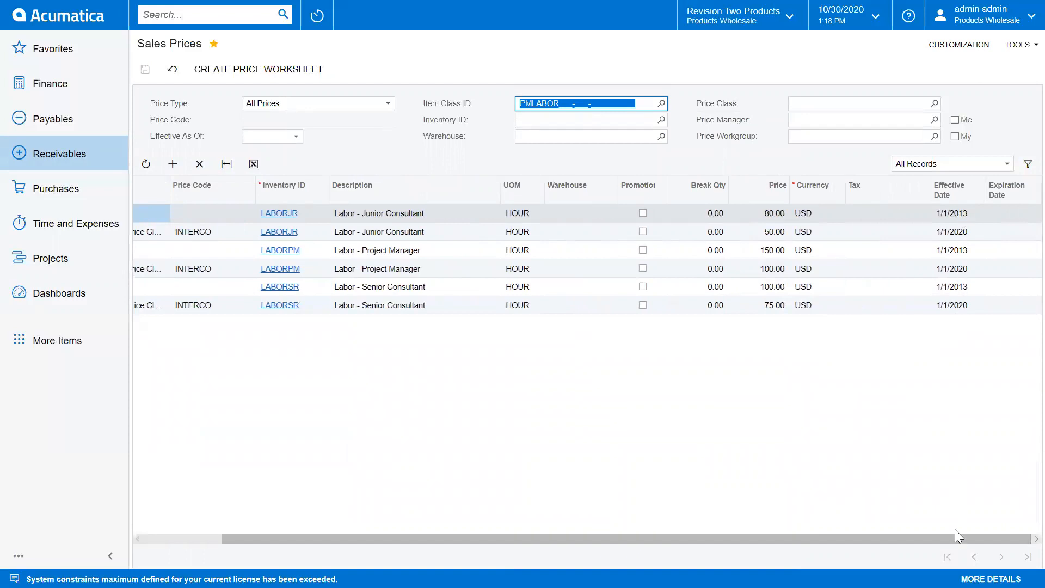
pyautogui.moveTo(954, 535); pyautogui.dragTo(745, 532)
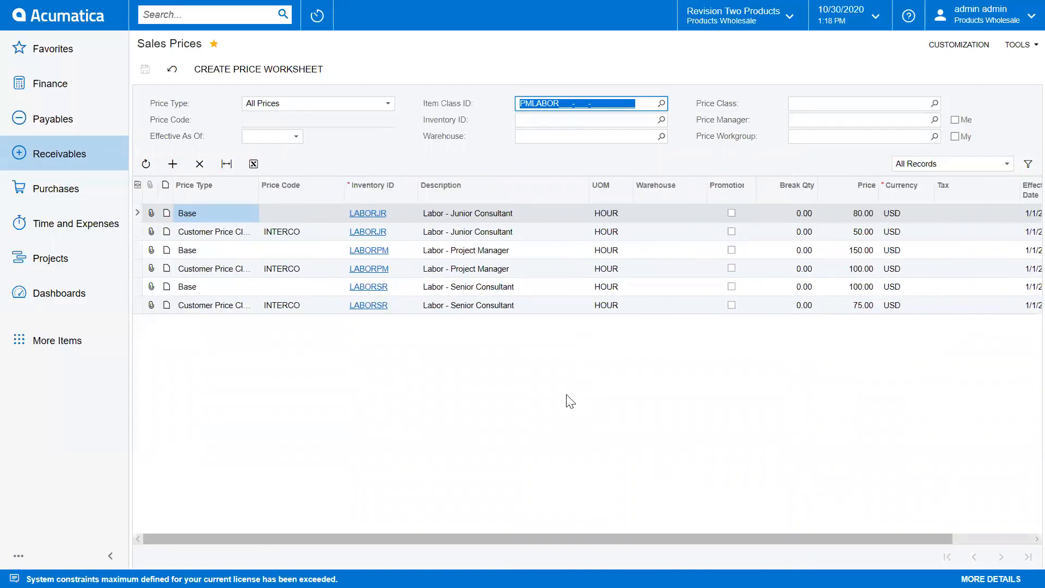
# - Open the rate tables and look through the available rate tables and rate types without changing the selection
pyautogui.click(50, 55)
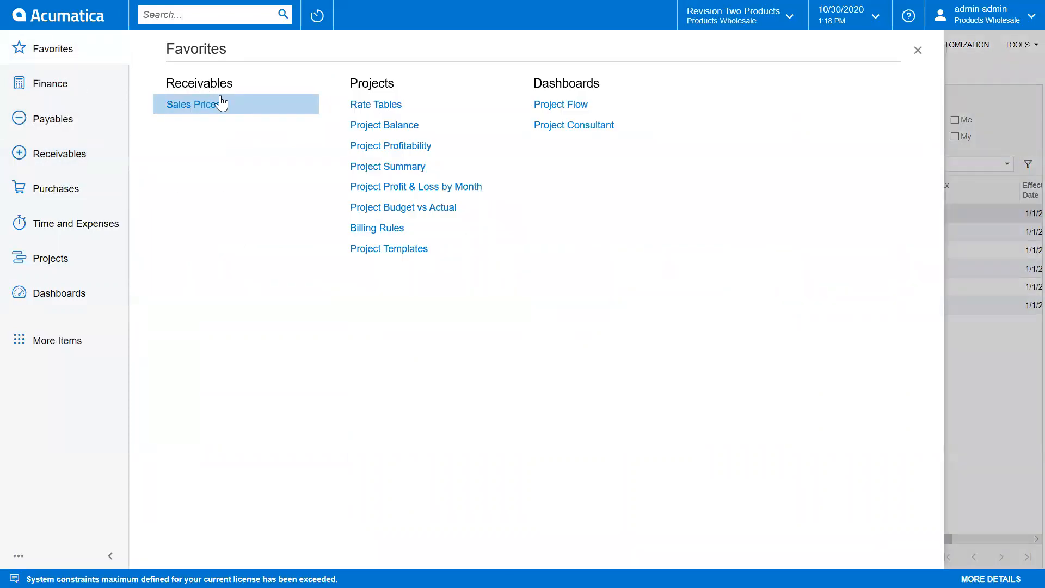
pyautogui.click(385, 108)
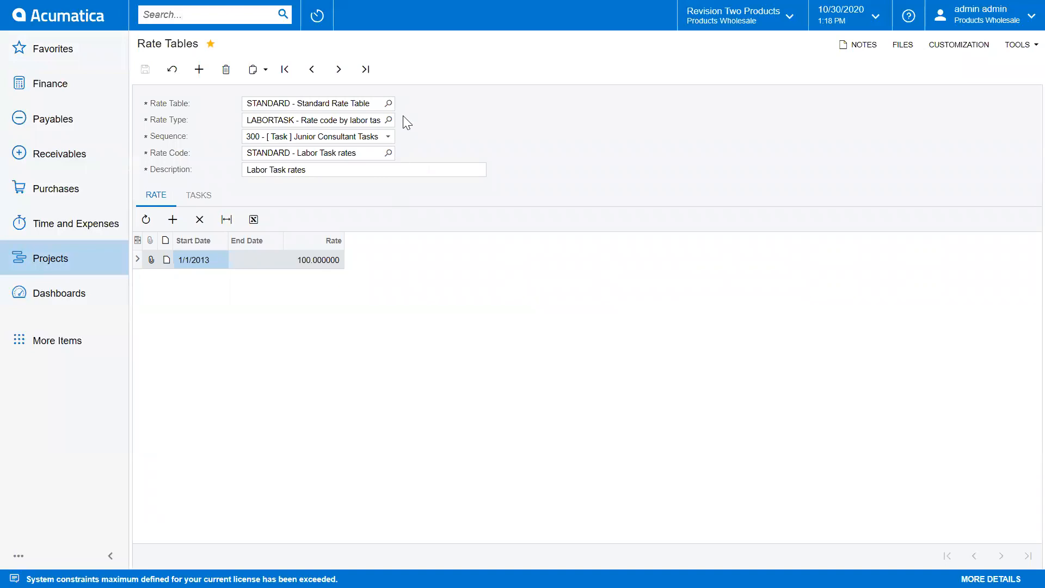
pyautogui.click(388, 104)
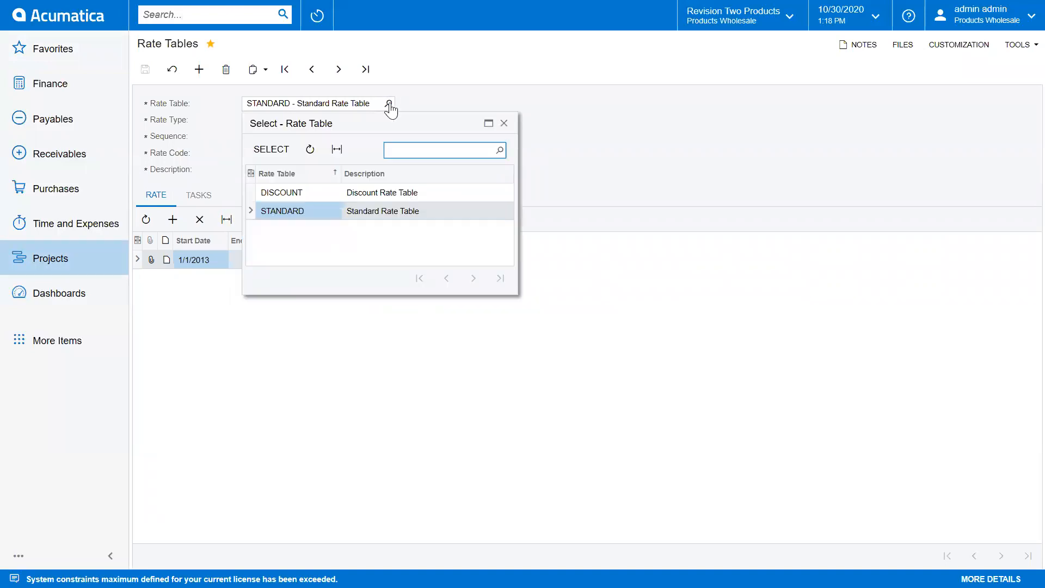
pyautogui.click(625, 145)
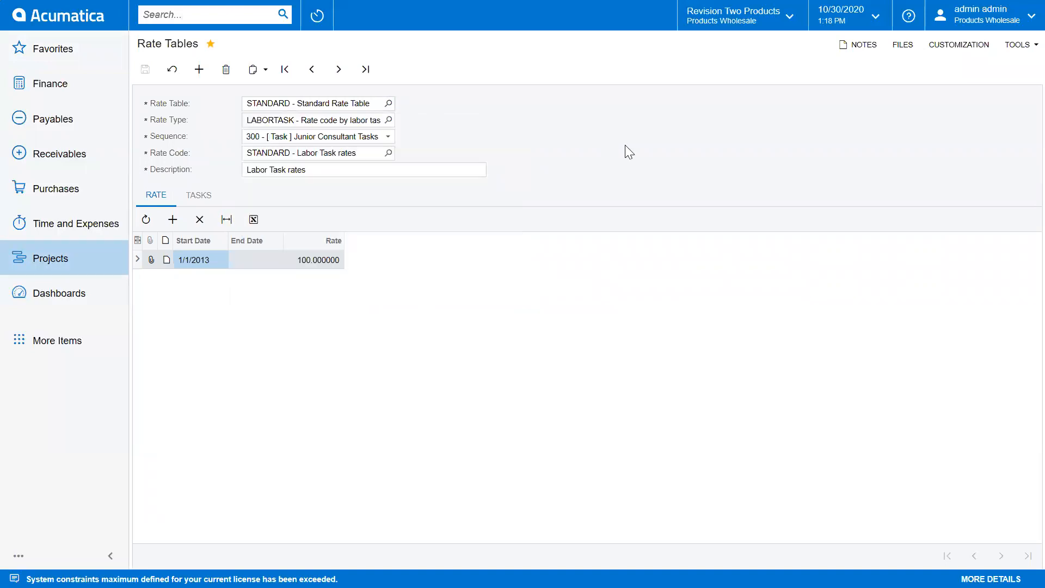
pyautogui.click(388, 120)
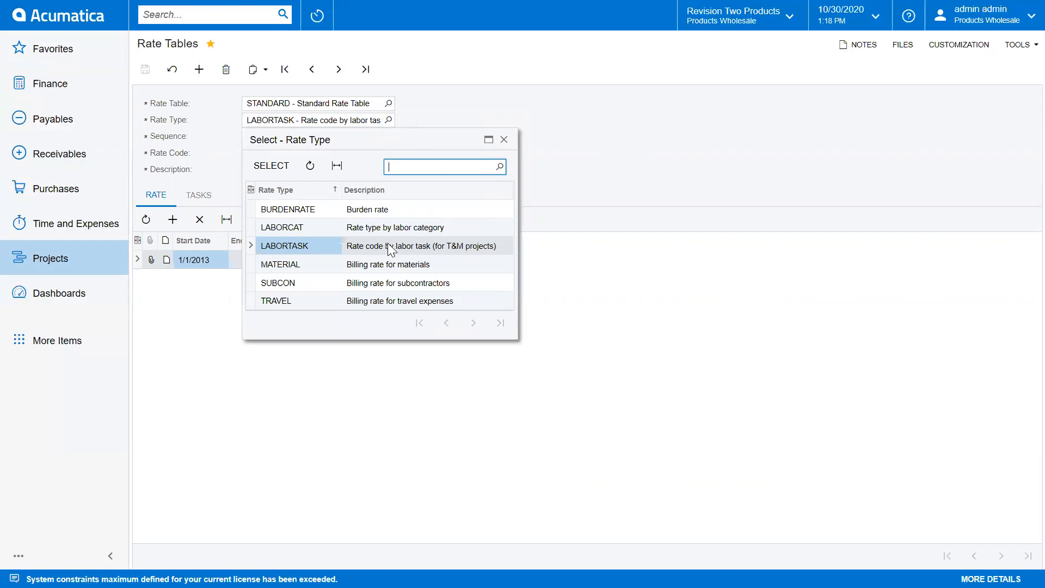
pyautogui.click(634, 160)
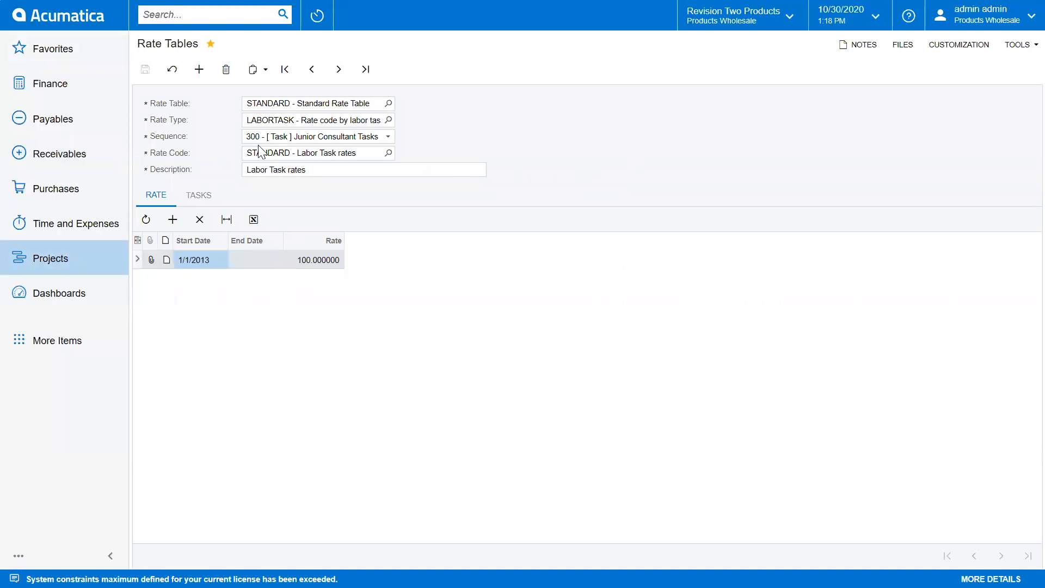
# - Compare the labor task rates of sequence 100 for project management tasks and sequence 300 for junior consultant tasks
pyautogui.click(390, 137)
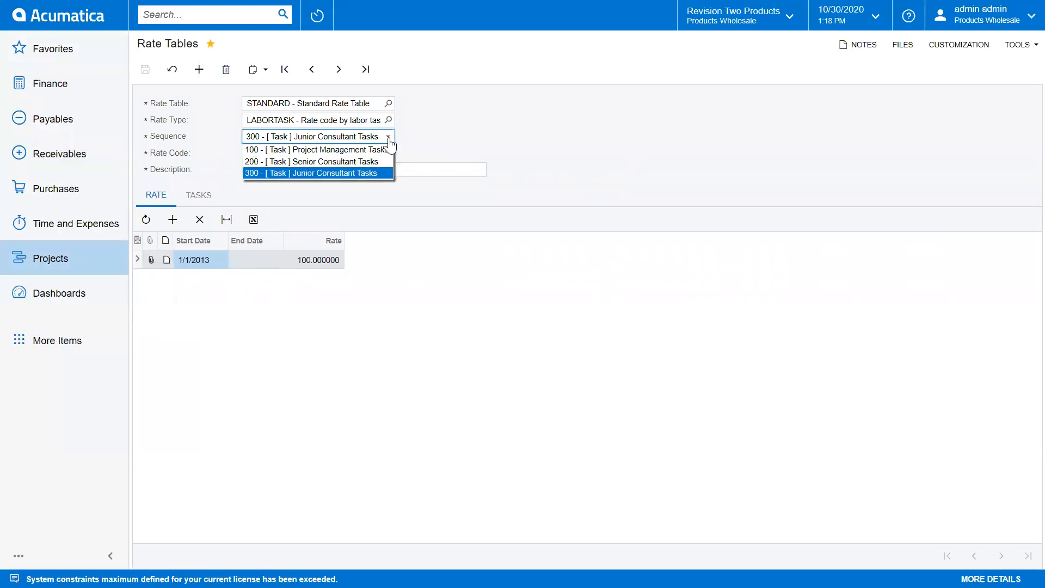
pyautogui.click(362, 155)
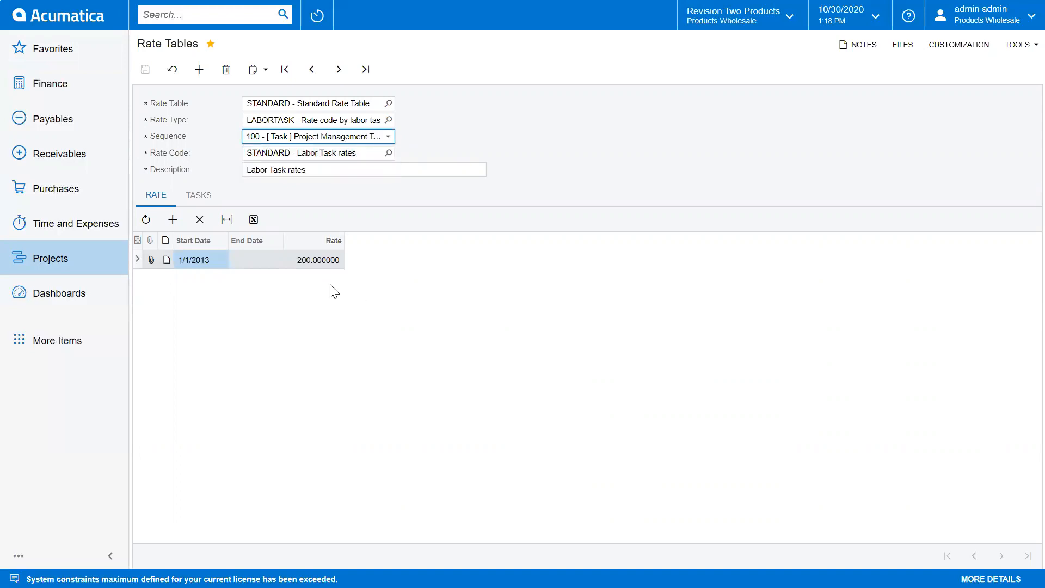
pyautogui.click(389, 137)
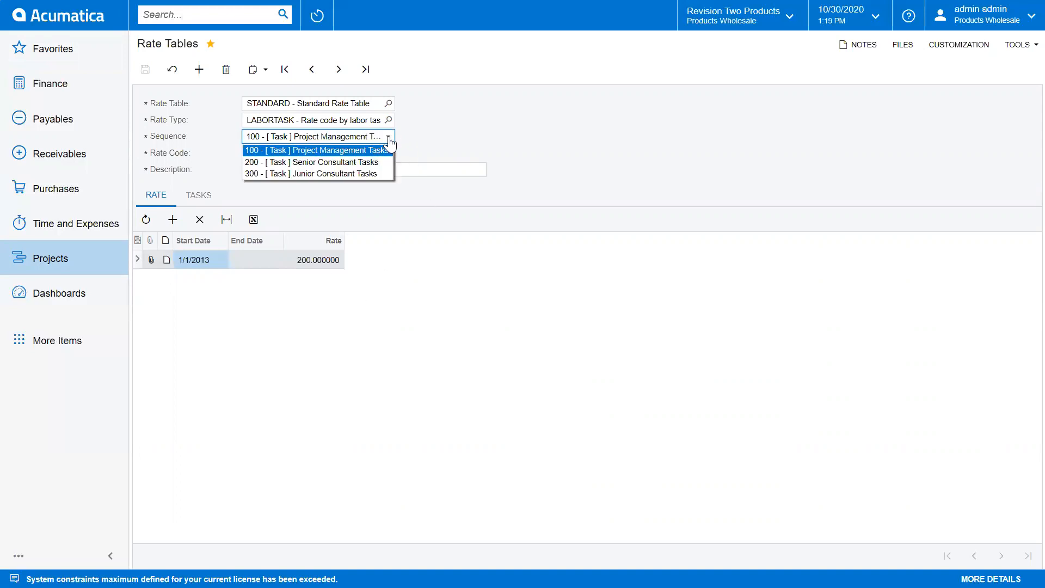
pyautogui.click(350, 173)
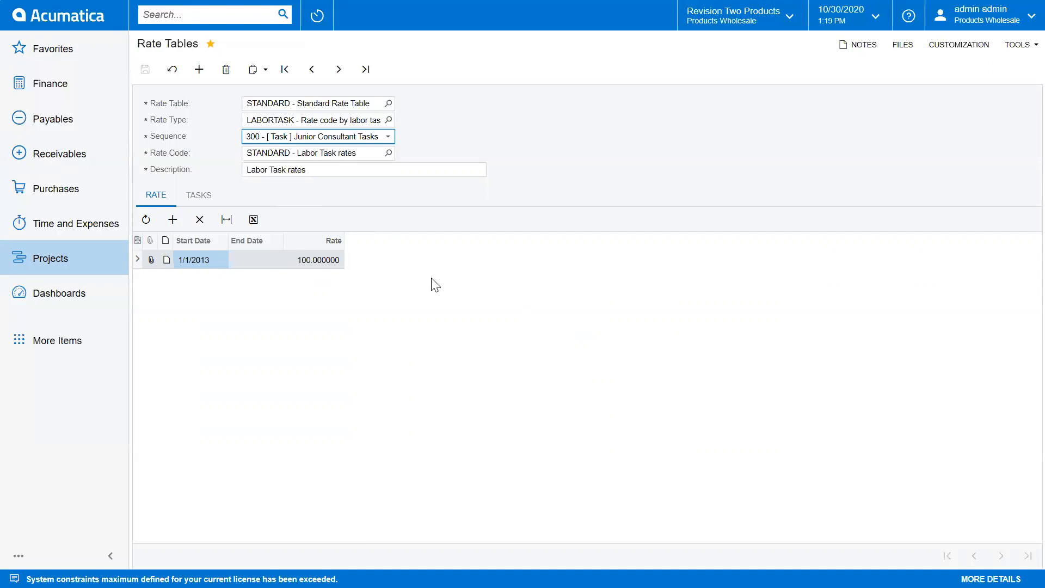
# - Return to the home dashboard, search for tmr03 and open project TMR03
pyautogui.click(59, 24)
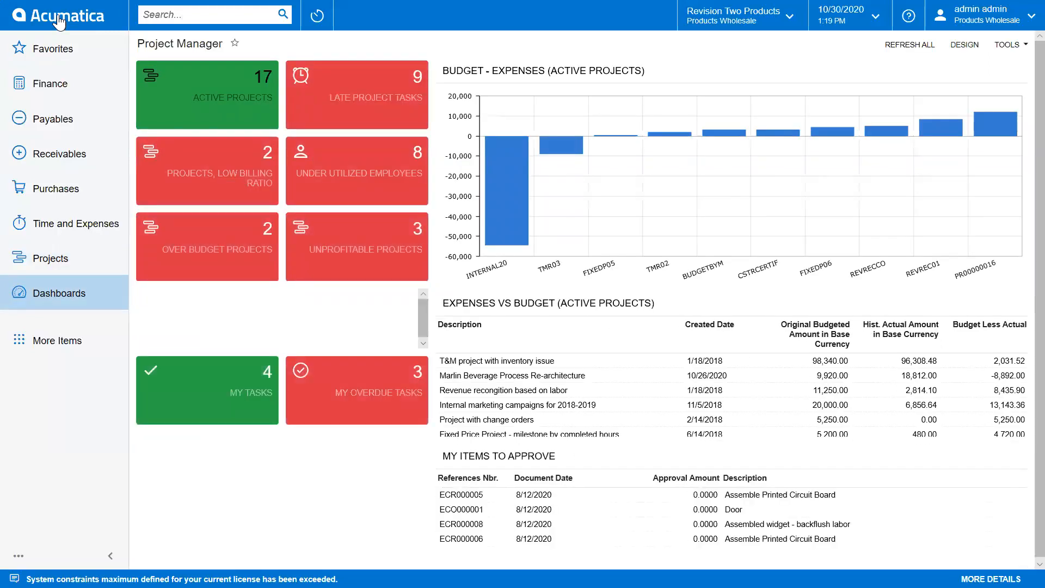
pyautogui.click(176, 14)
pyautogui.write('tmr03')
pyautogui.press('Return')
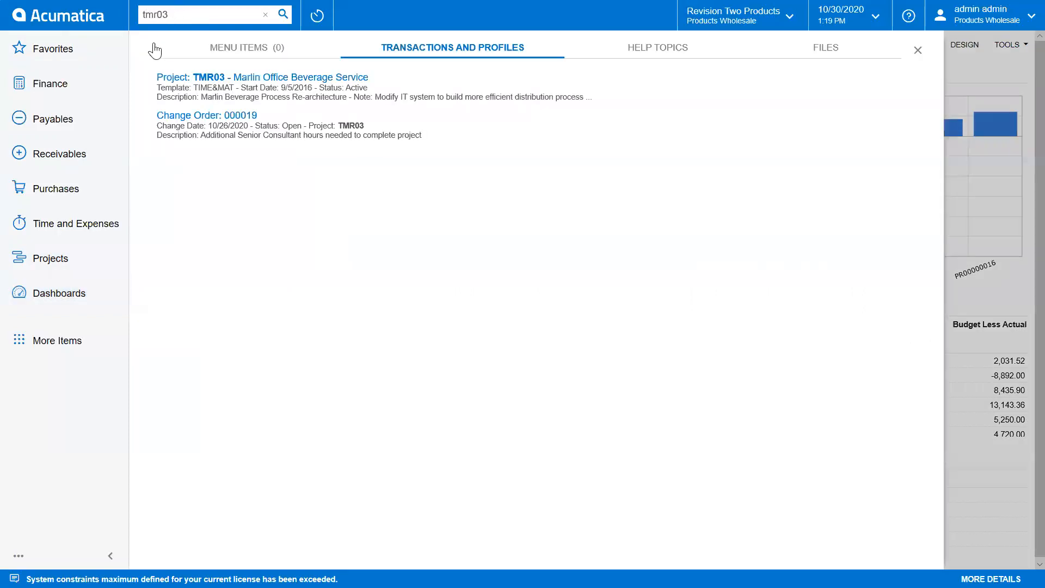
pyautogui.click(206, 78)
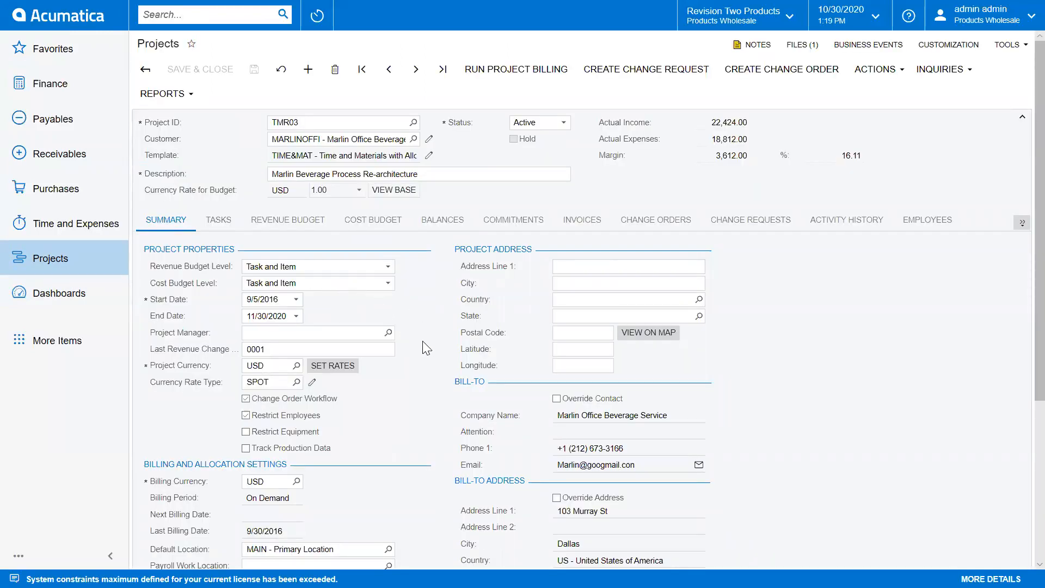
# - Review project TMR03's summary, including its project properties and its billing and allocation settings
pyautogui.scroll(-3, 421, 342)
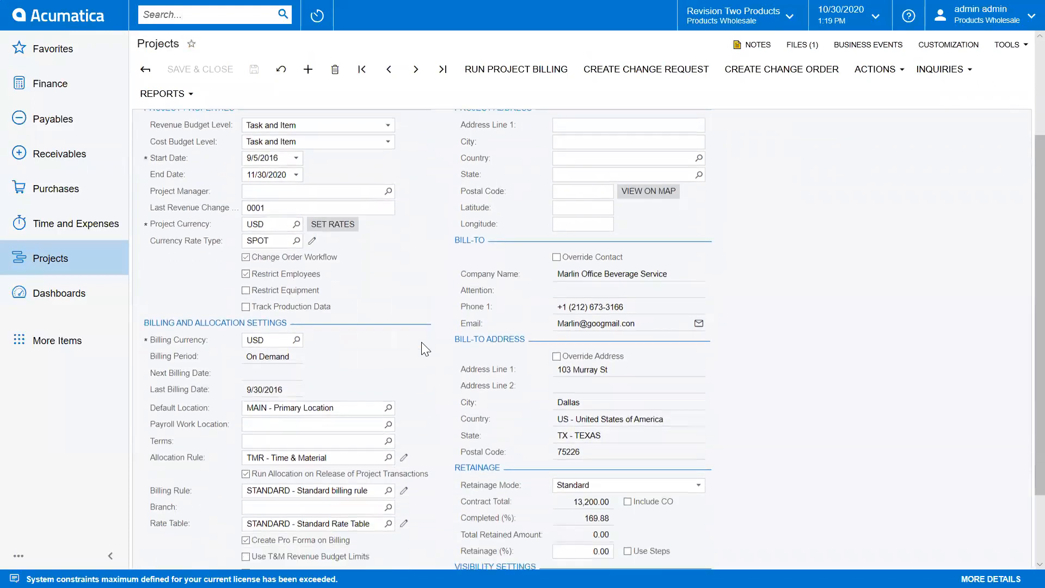
pyautogui.scroll(3, 421, 341)
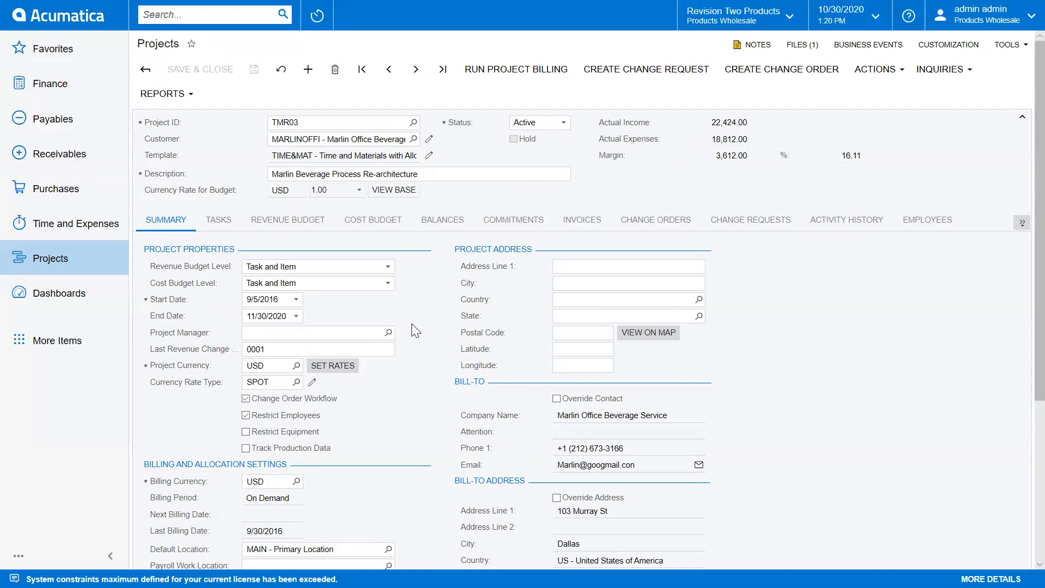
pyautogui.scroll(-2, 412, 324)
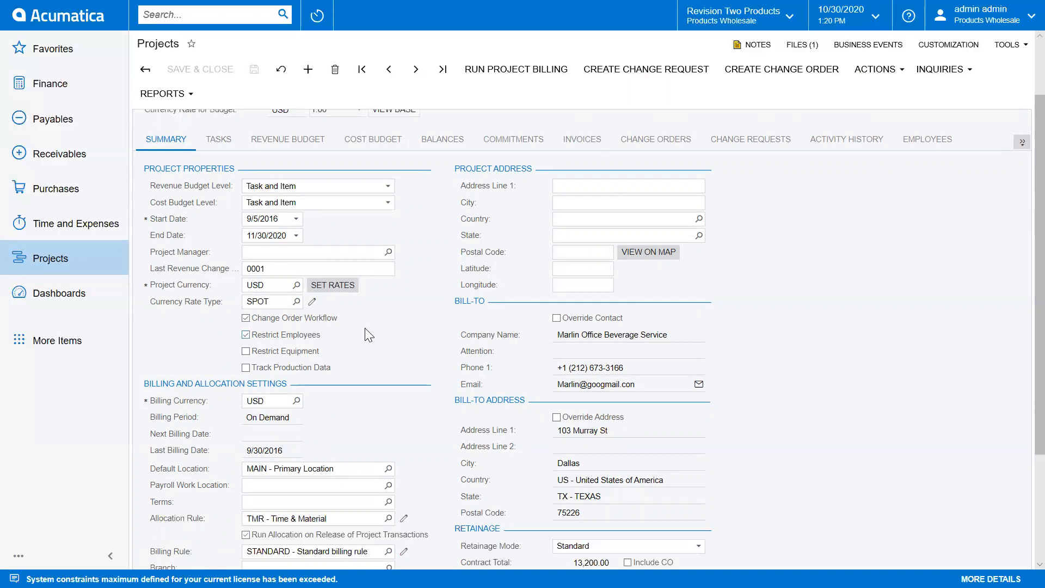
# - Inspect the STANDARD billing rule referenced in project TMR03's billing and allocation settings, and return to the project
pyautogui.scroll(-1, 371, 332)
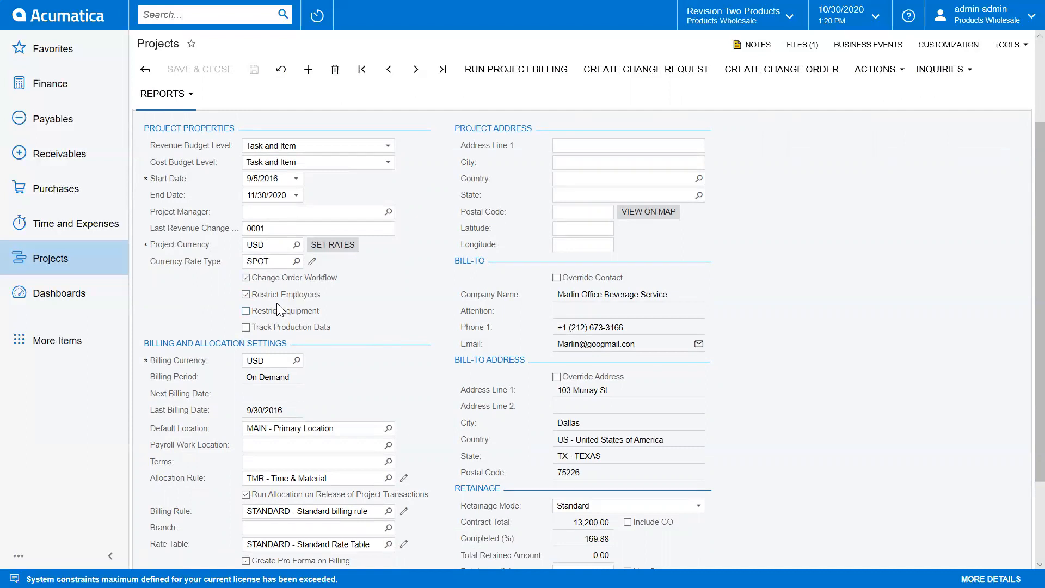
pyautogui.scroll(-1, 367, 331)
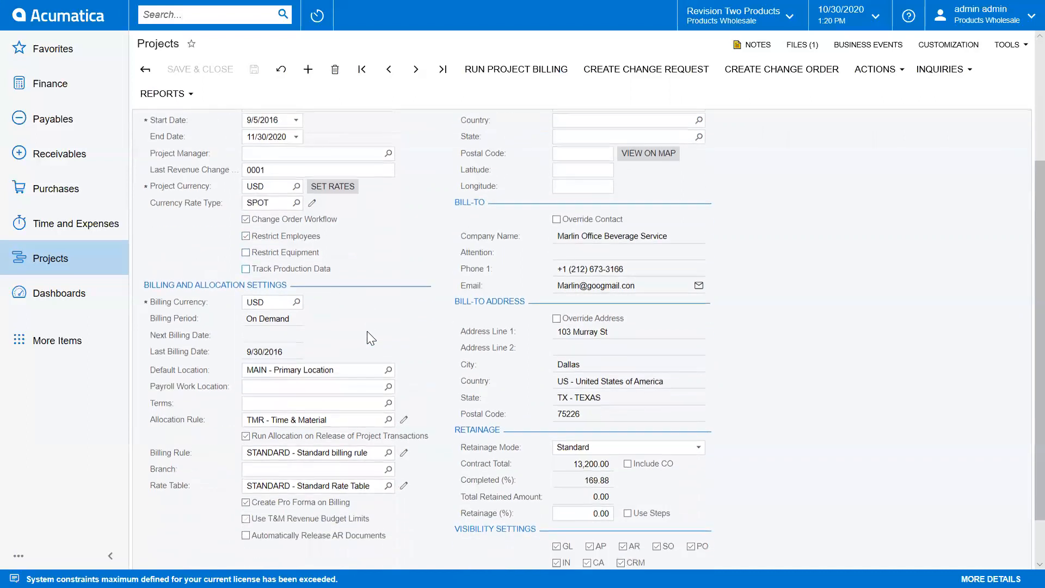
pyautogui.scroll(-1, 367, 331)
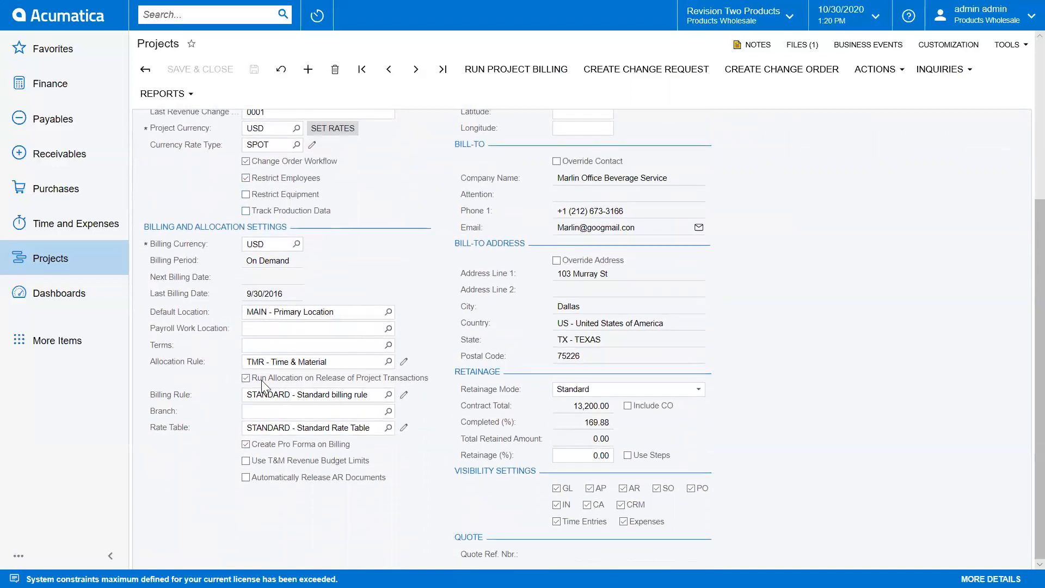
pyautogui.click(404, 396)
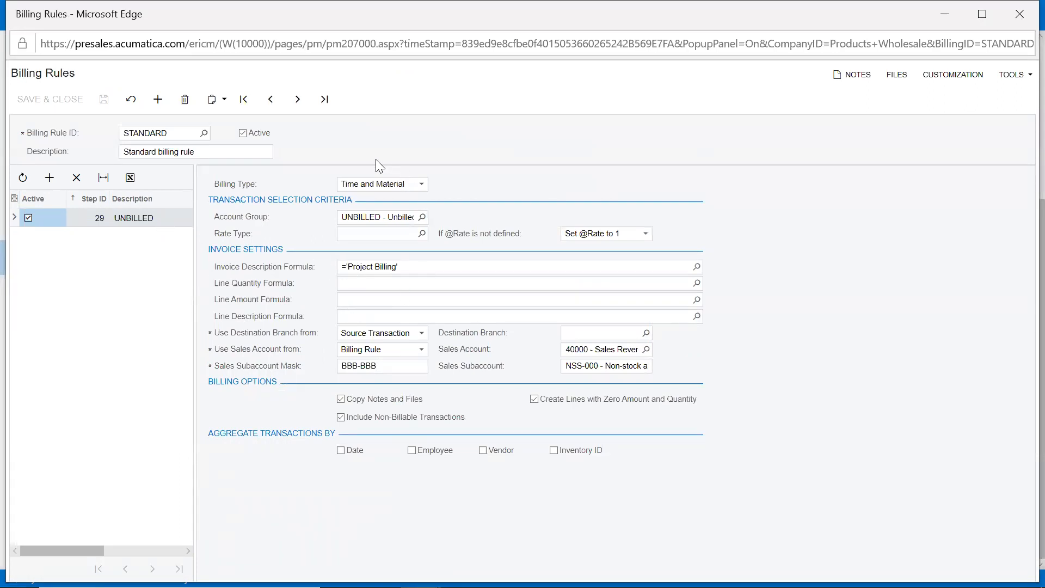
pyautogui.click(1021, 20)
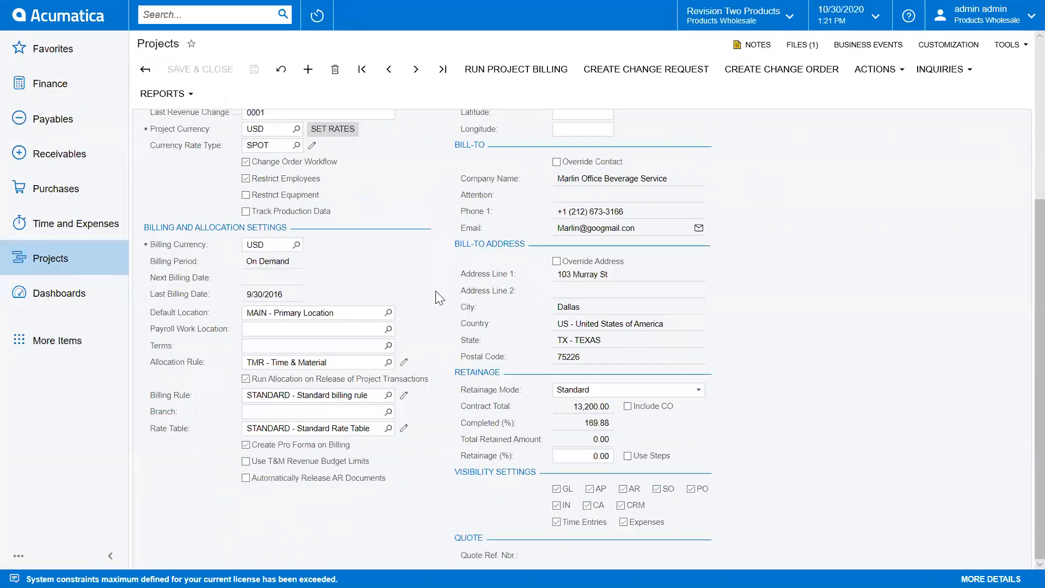
# - Review project TMR03's task list with the billing rule assigned to each task
pyautogui.scroll(3, 437, 290)
pyautogui.scroll(1, 441, 295)
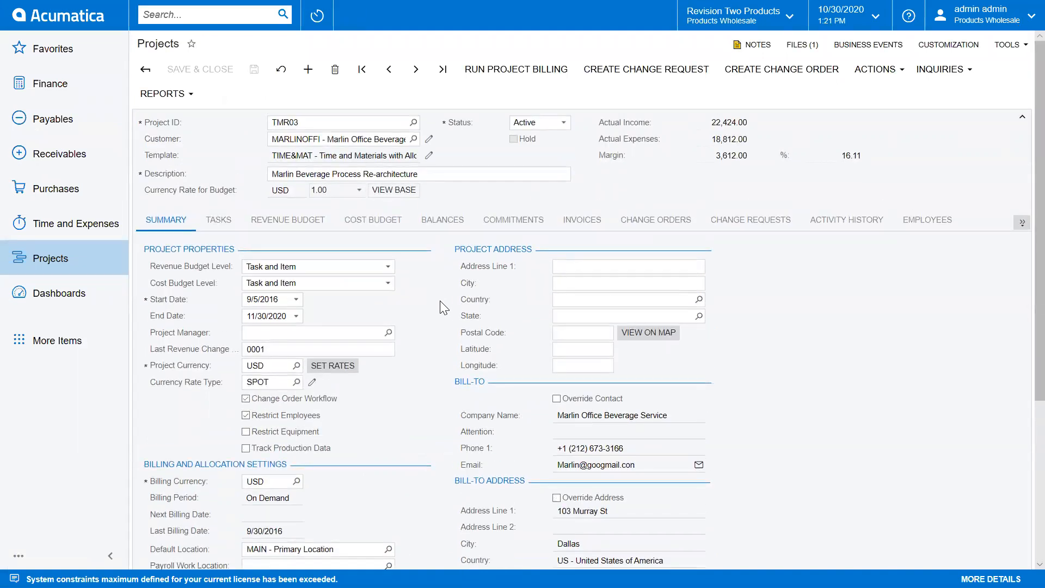
pyautogui.scroll(-1, 420, 315)
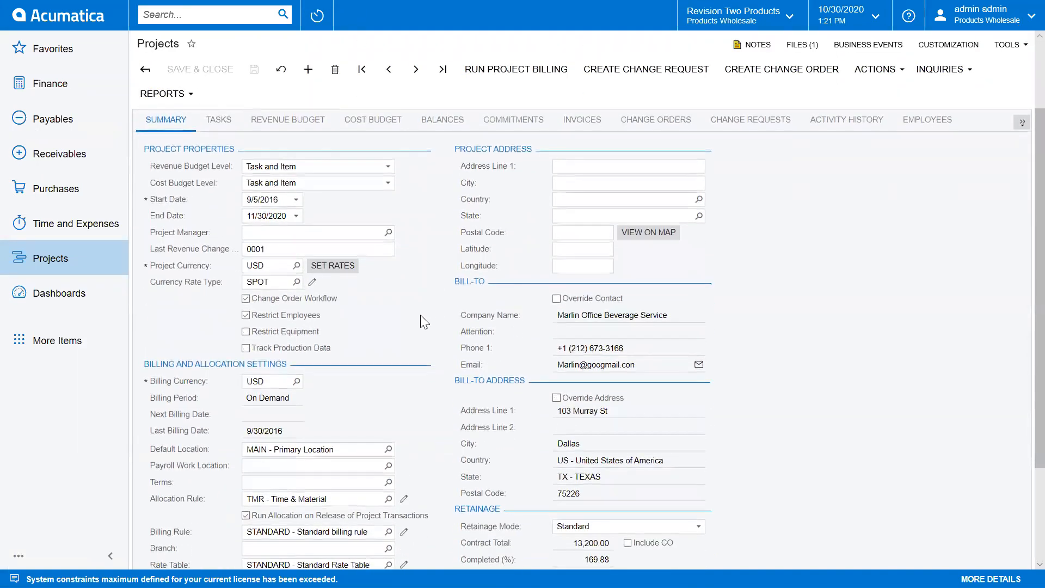
pyautogui.scroll(1, 421, 315)
pyautogui.click(222, 220)
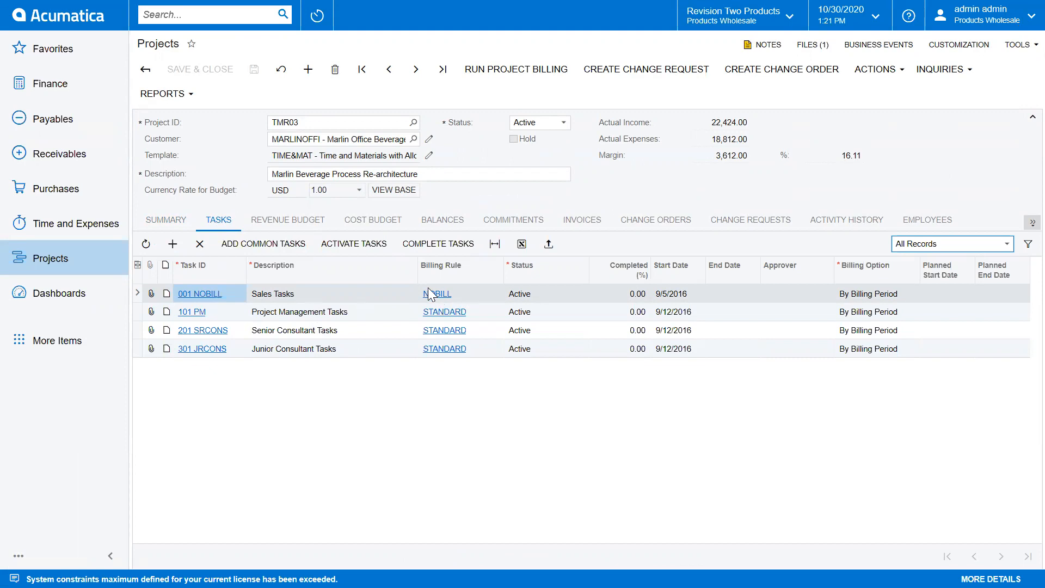
# - Filter project TMR03's revenue budget to project task 301 JRCONS
pyautogui.click(287, 220)
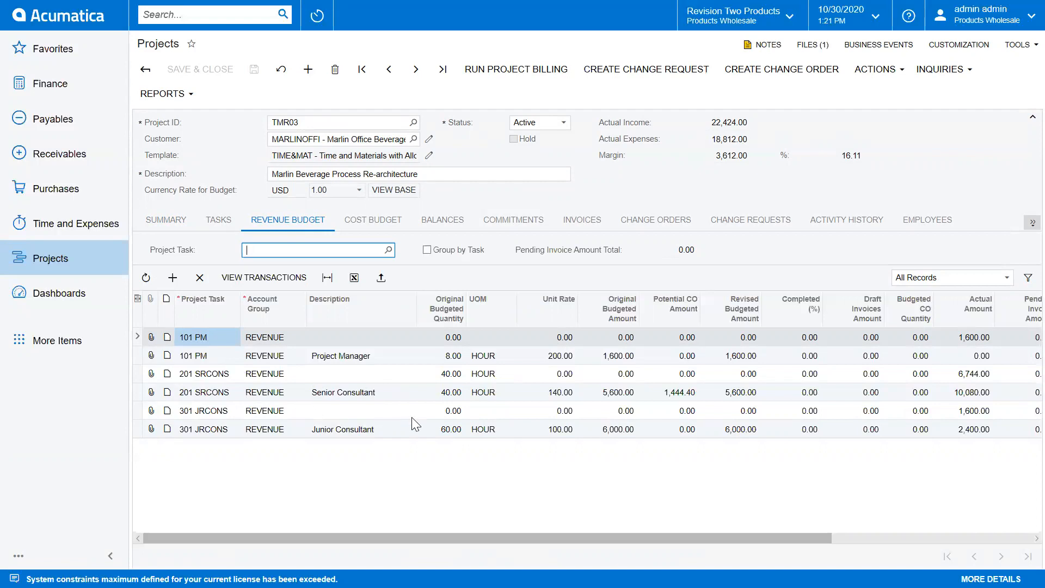
pyautogui.click(390, 250)
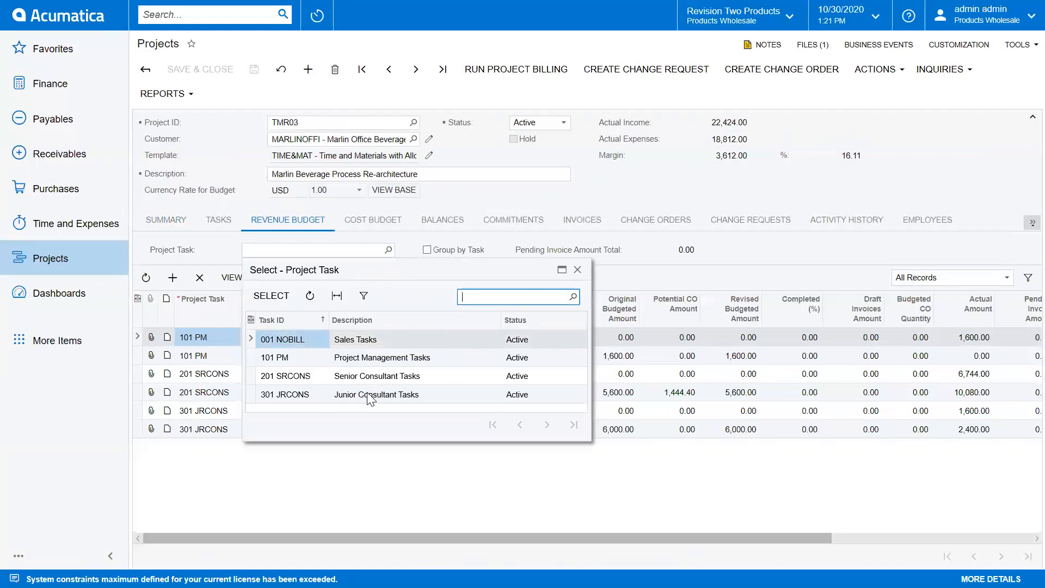
pyautogui.click(370, 395)
pyautogui.click(271, 296)
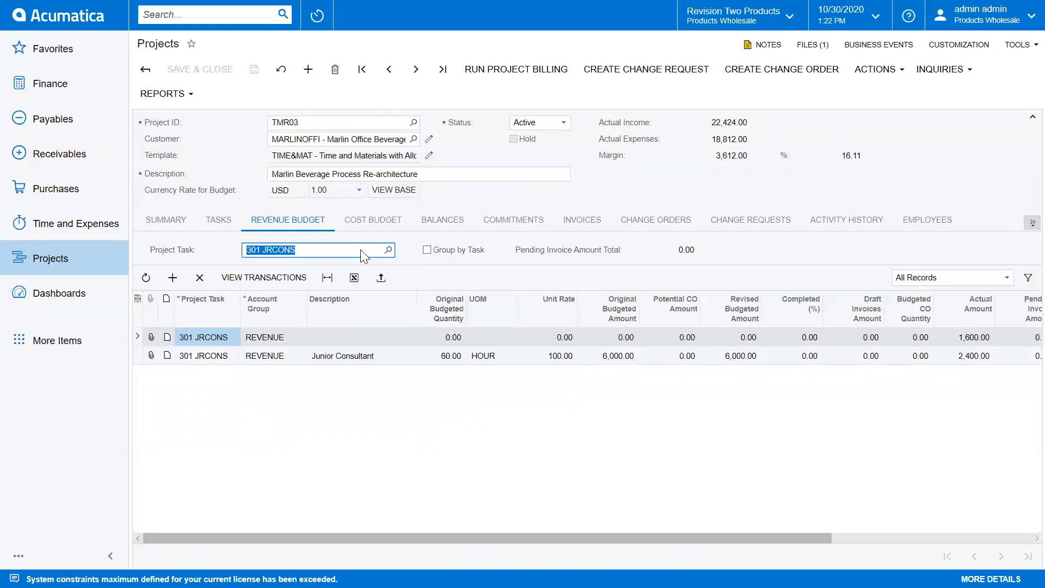
# - Remove the task filter from the revenue budget and group its lines by task
pyautogui.press('Delete')
pyautogui.click(426, 249)
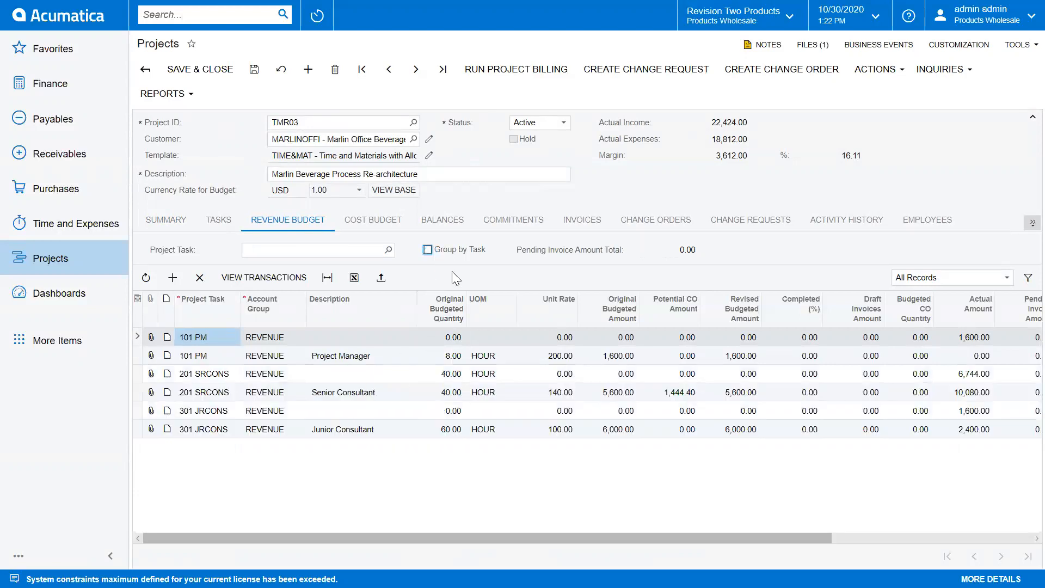
pyautogui.click(427, 249)
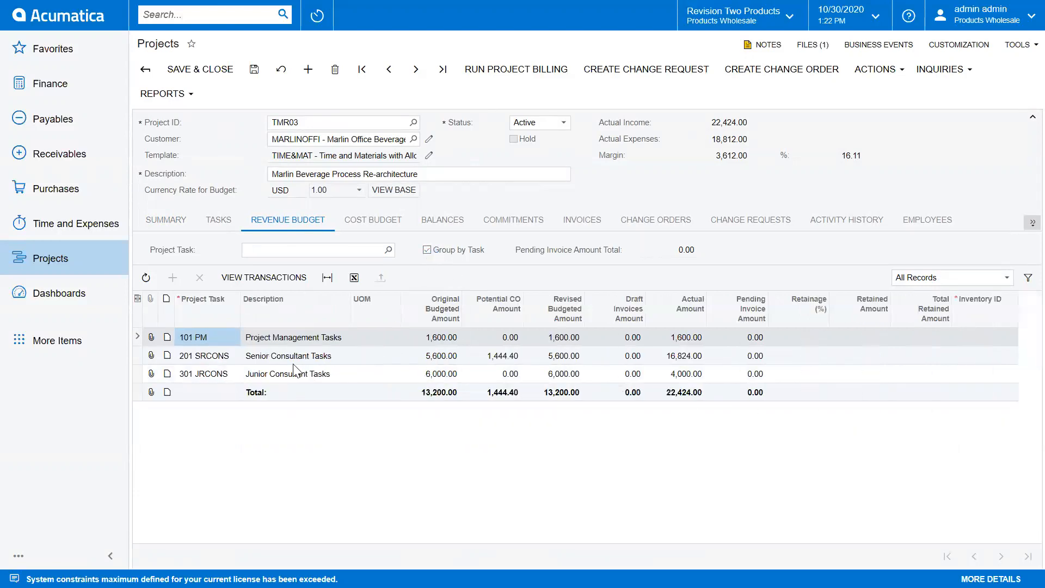
# - Leave the cost budget for the projects list, search for 03 and reopen project TMR03's cost budget
pyautogui.click(380, 222)
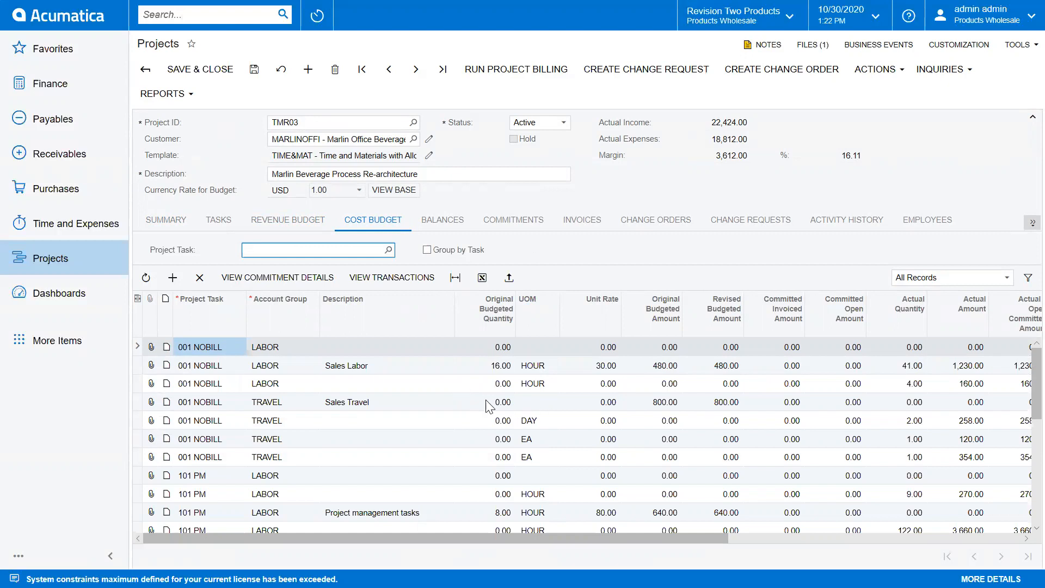
pyautogui.click(145, 69)
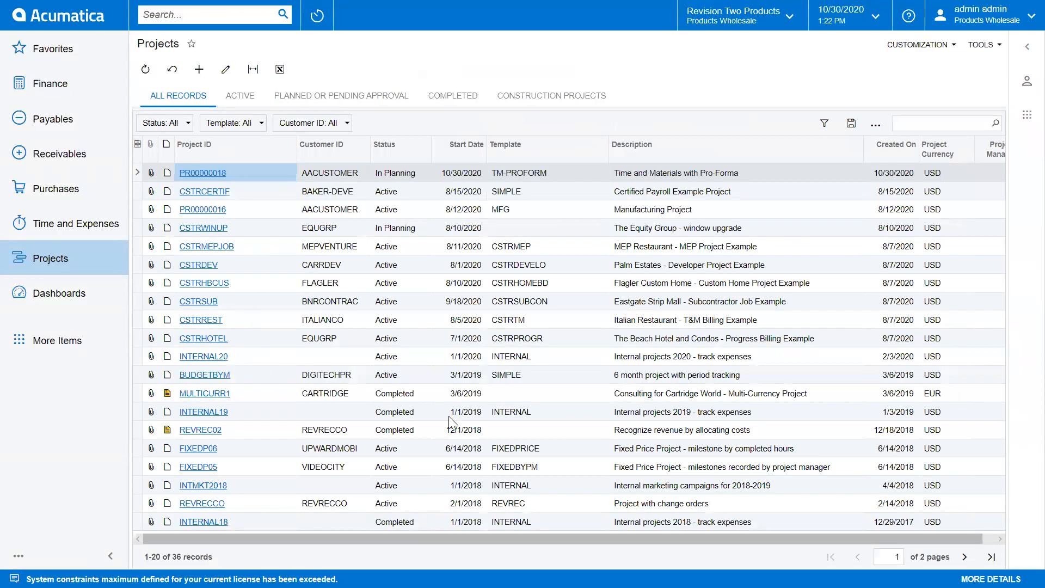
pyautogui.click(905, 120)
pyautogui.write('03')
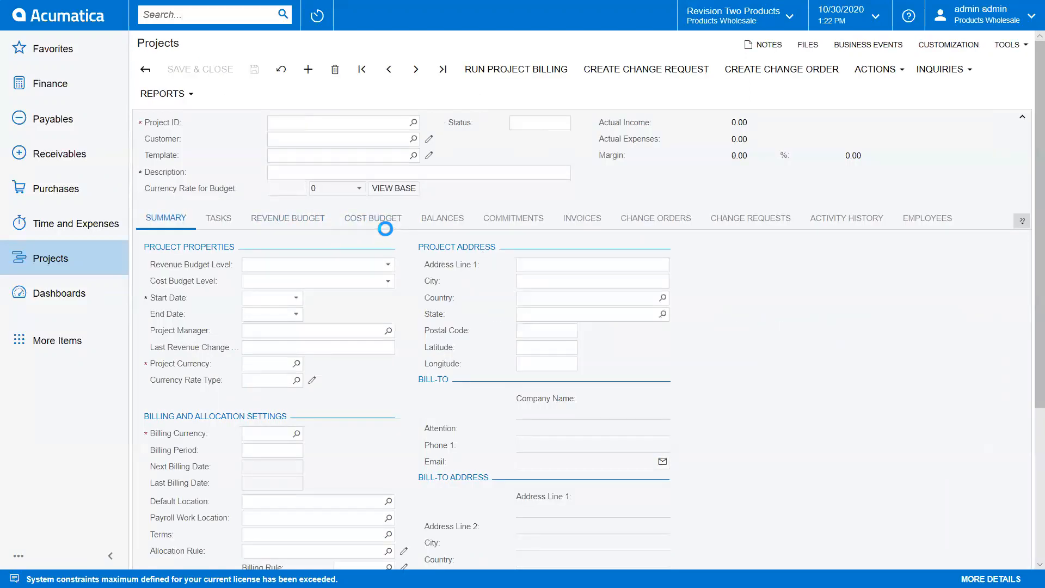
pyautogui.click(384, 222)
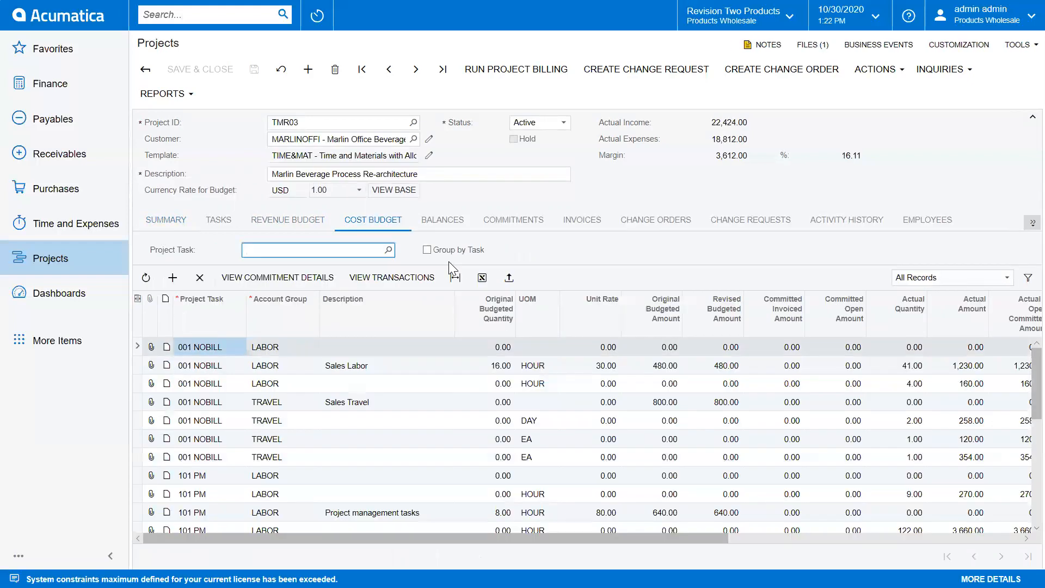
# - Filter the cost budget to the junior consultant task 301 JRCONS
pyautogui.click(389, 251)
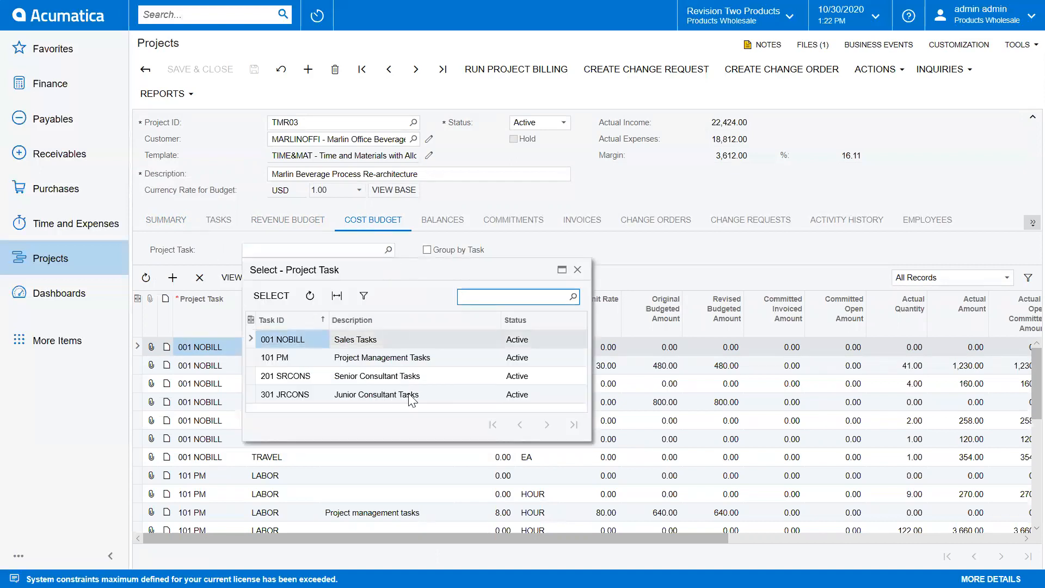
pyautogui.click(413, 396)
pyautogui.click(275, 297)
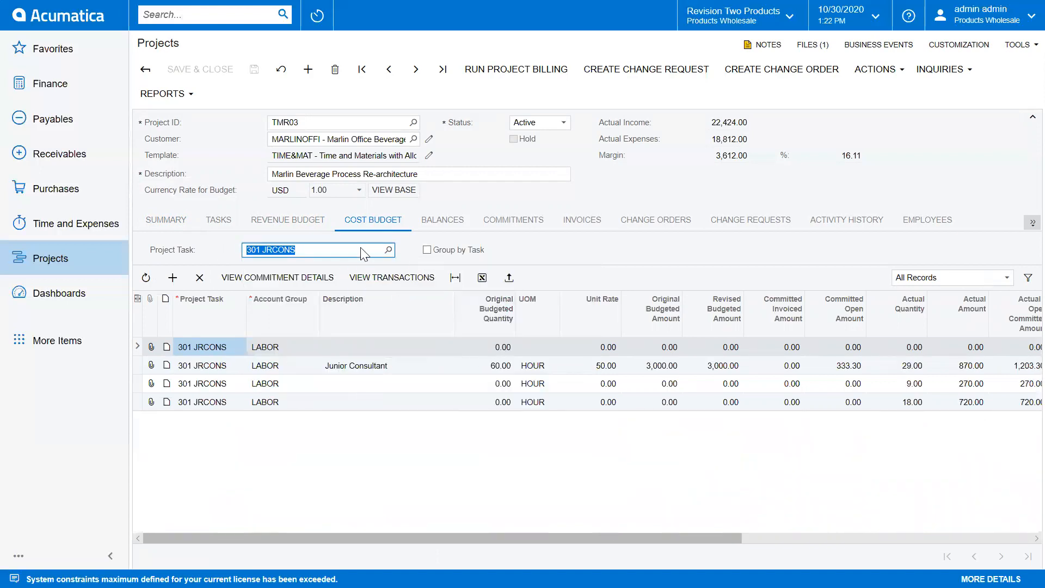
# - Clear the cost budget's task filter, turn grouping by task back off after viewing it, and save the project
pyautogui.press('BackSpace')
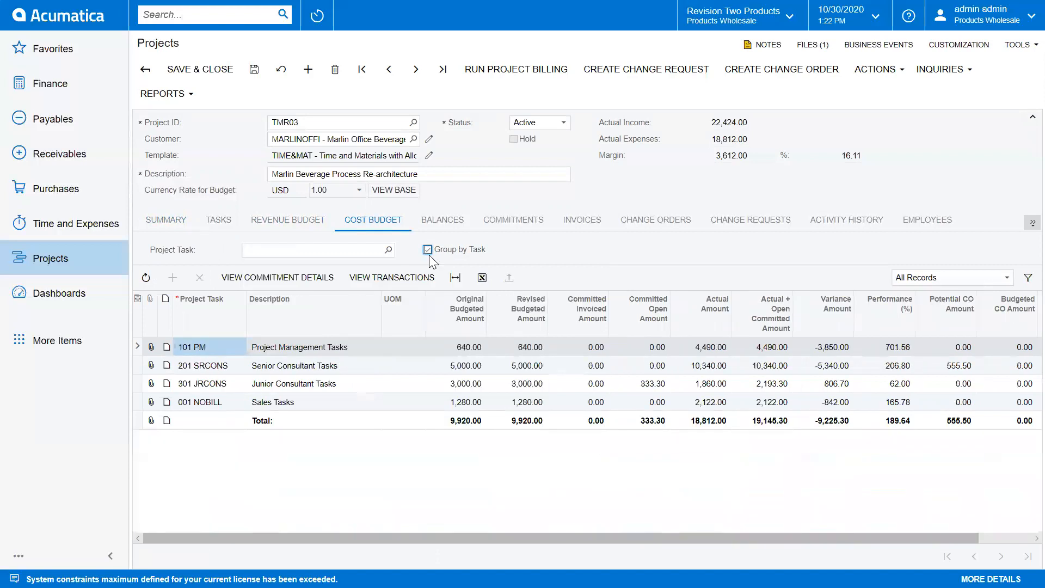
pyautogui.click(426, 250)
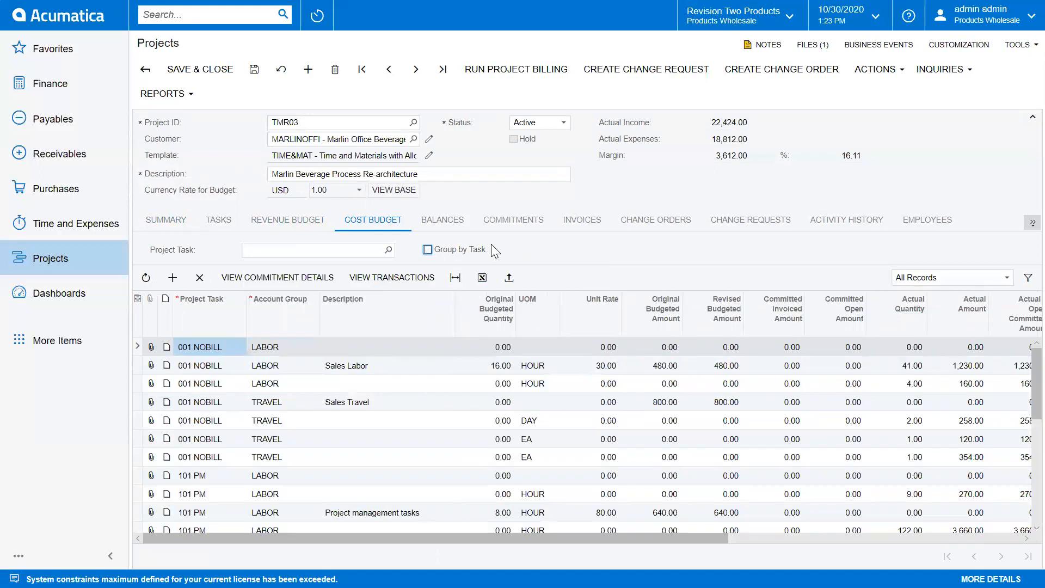
pyautogui.click(254, 70)
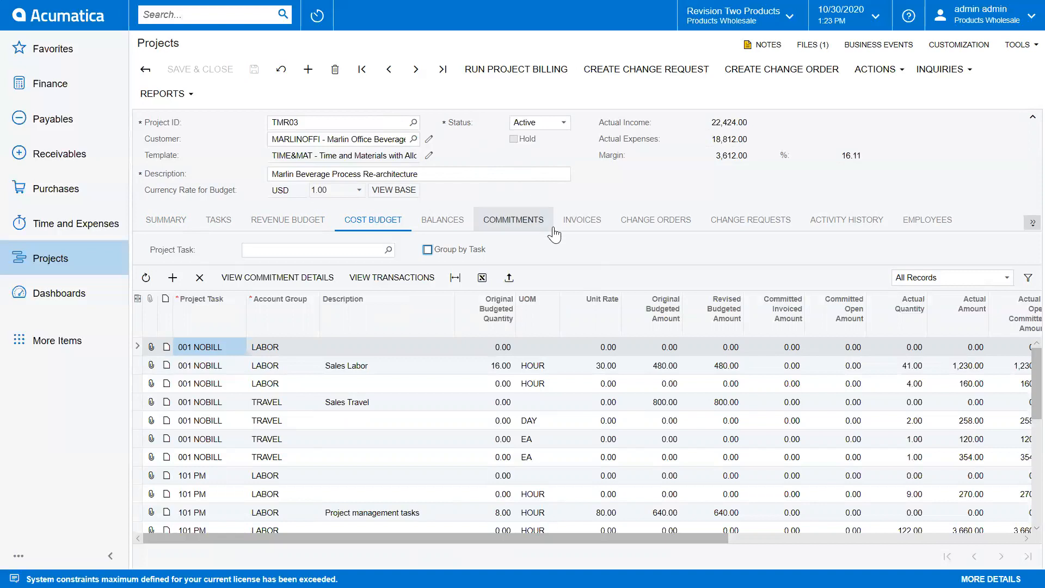
# - Review the project balances and inspect the transaction details behind the Travel and expenses account group in a widened window
pyautogui.click(450, 224)
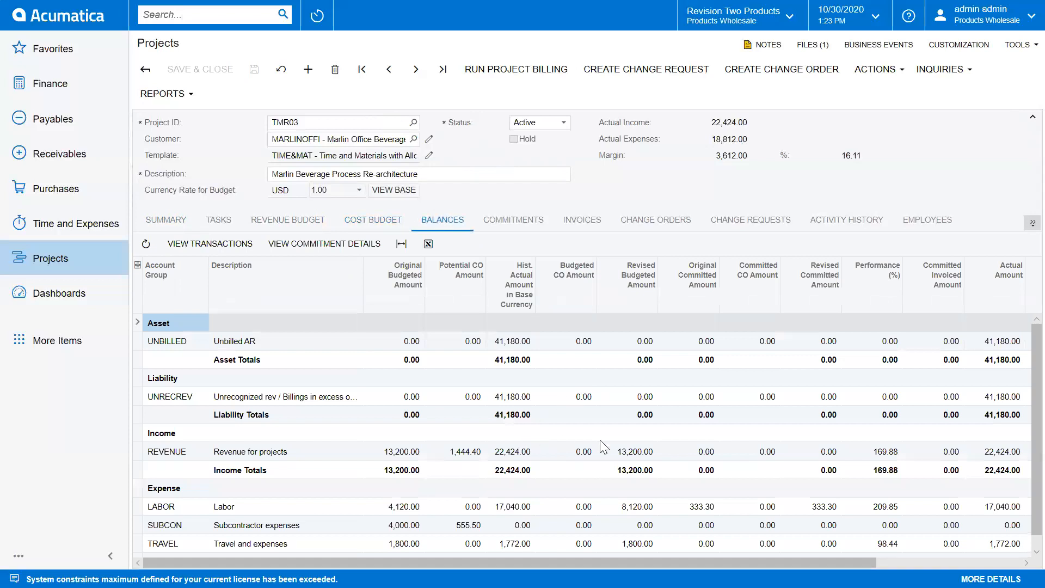
pyautogui.scroll(-1, 573, 435)
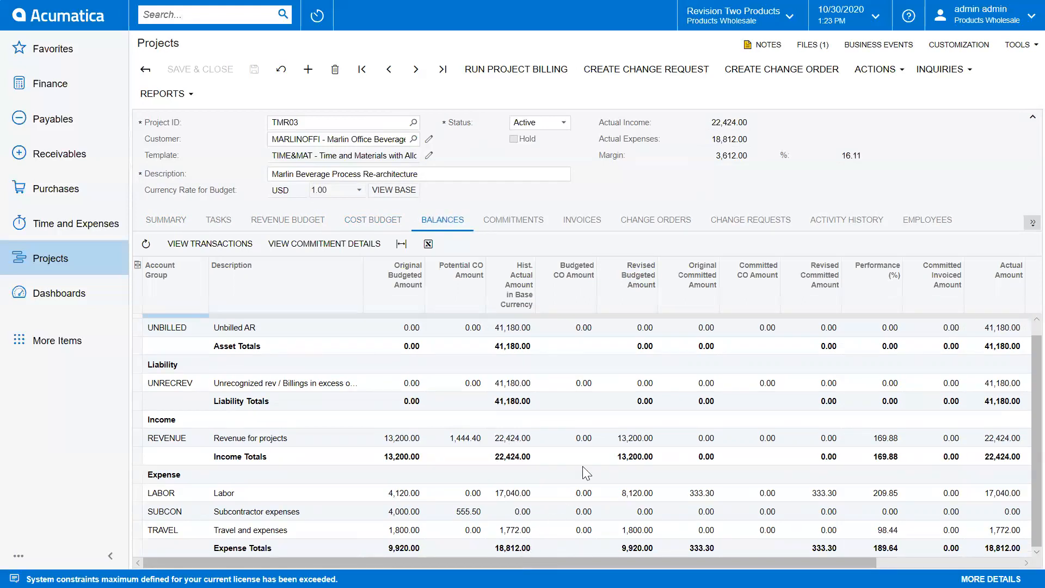
pyautogui.click(530, 534)
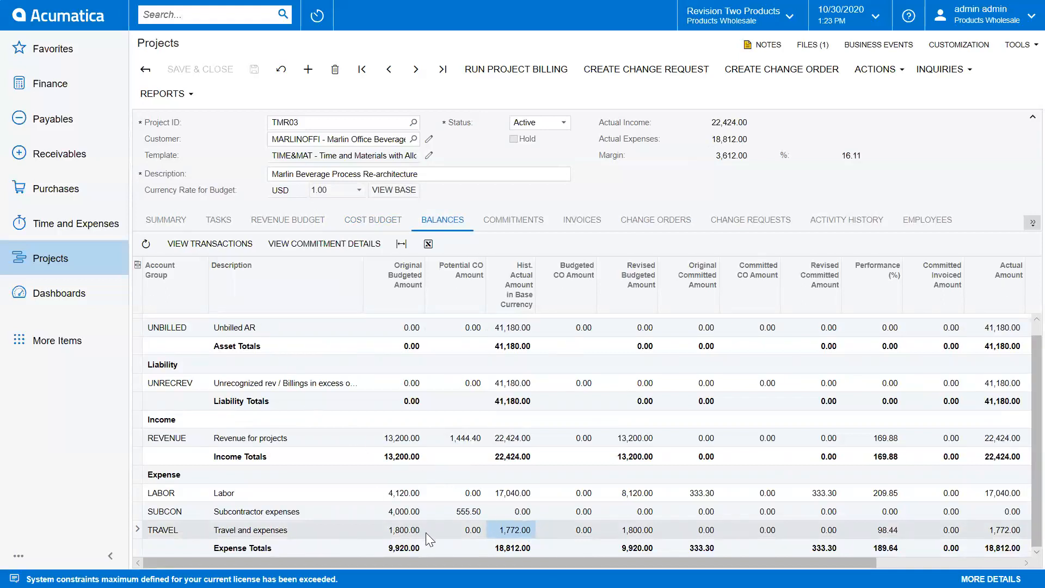
pyautogui.click(210, 243)
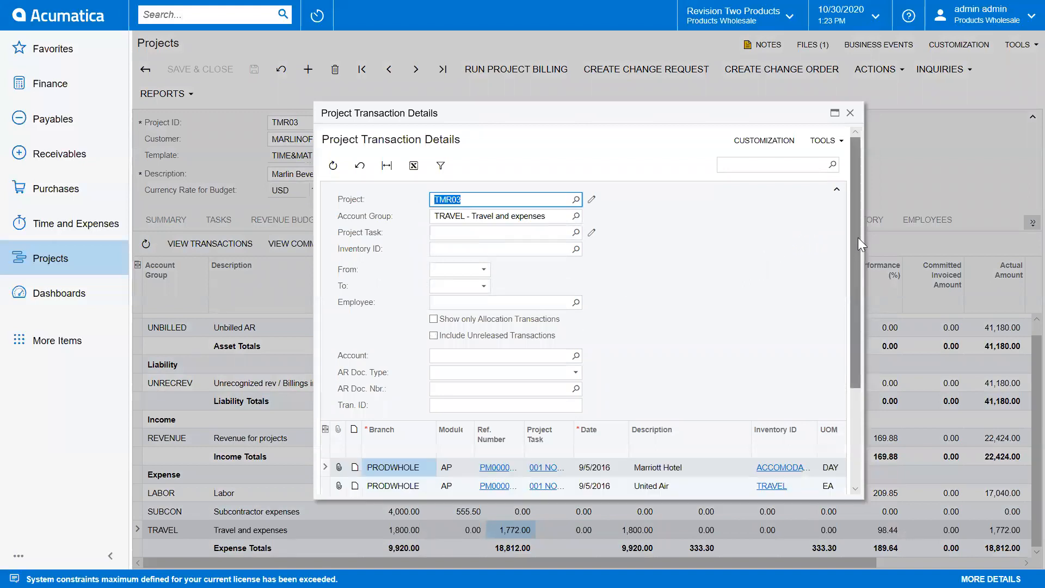
pyautogui.moveTo(858, 218); pyautogui.dragTo(979, 289)
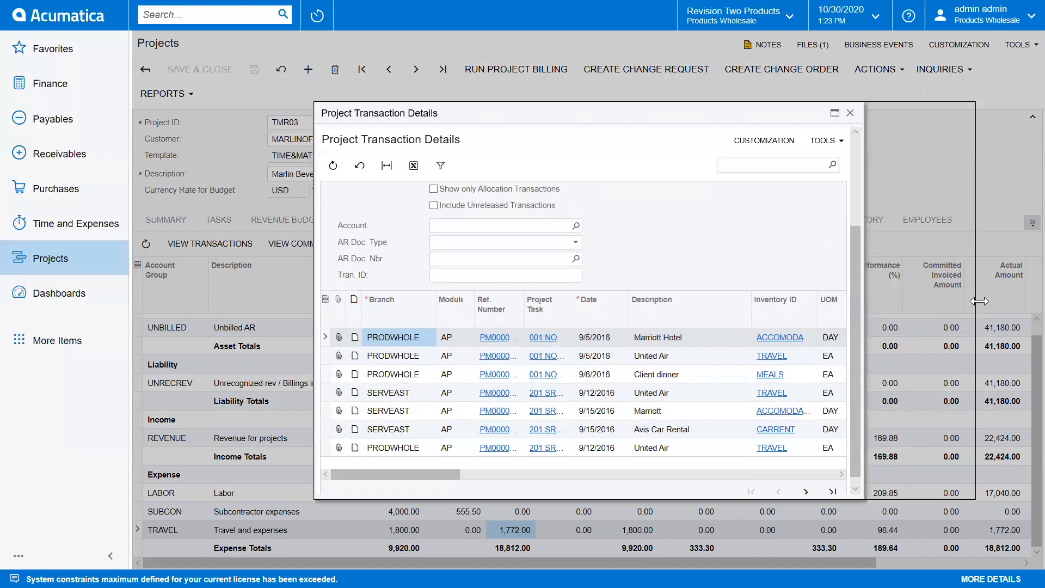
pyautogui.moveTo(522, 462); pyautogui.dragTo(435, 458)
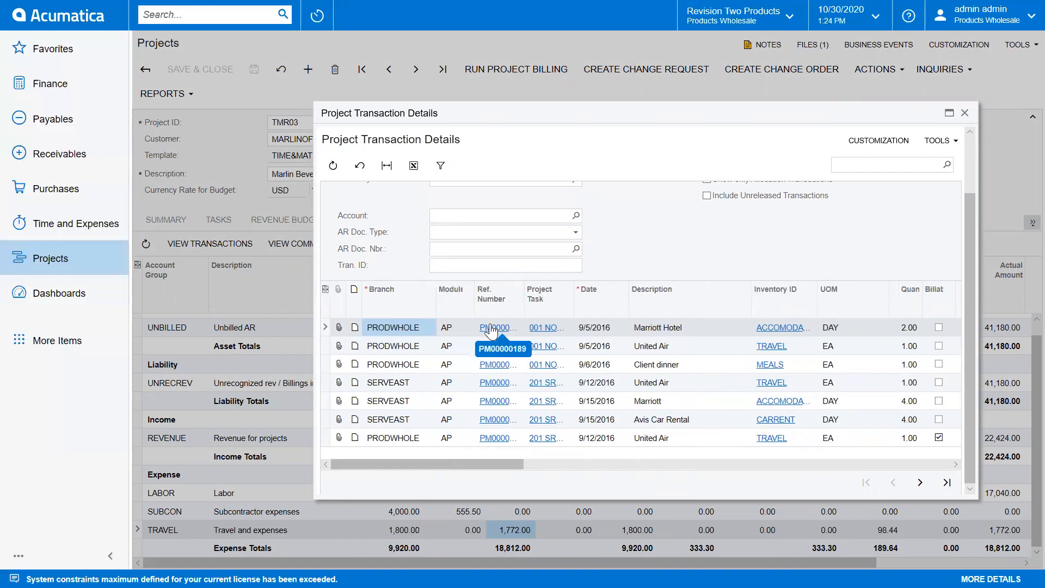
pyautogui.click(965, 112)
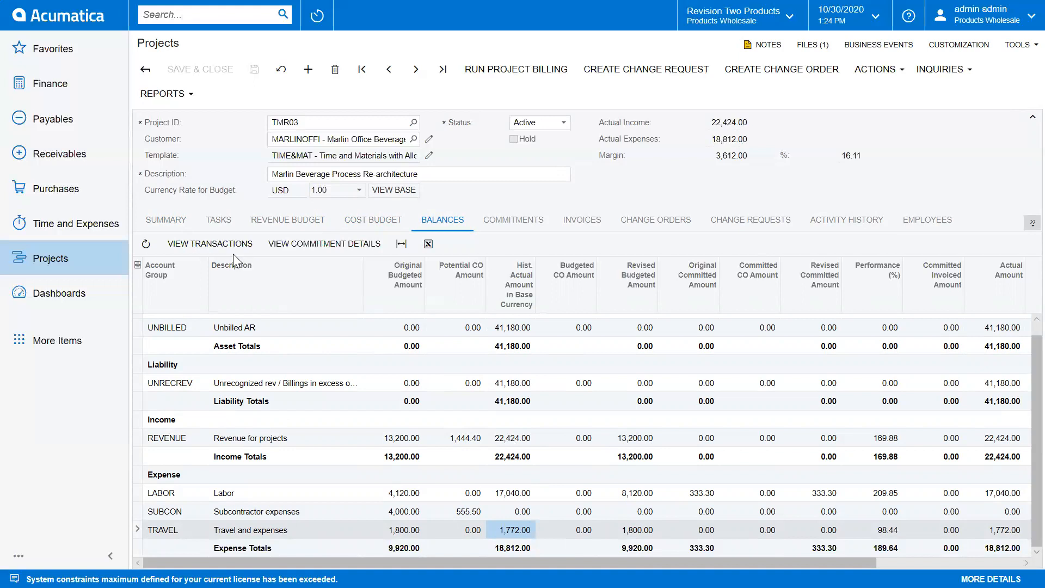
# - Compare the project's revenue budget with its cost budget
pyautogui.click(376, 220)
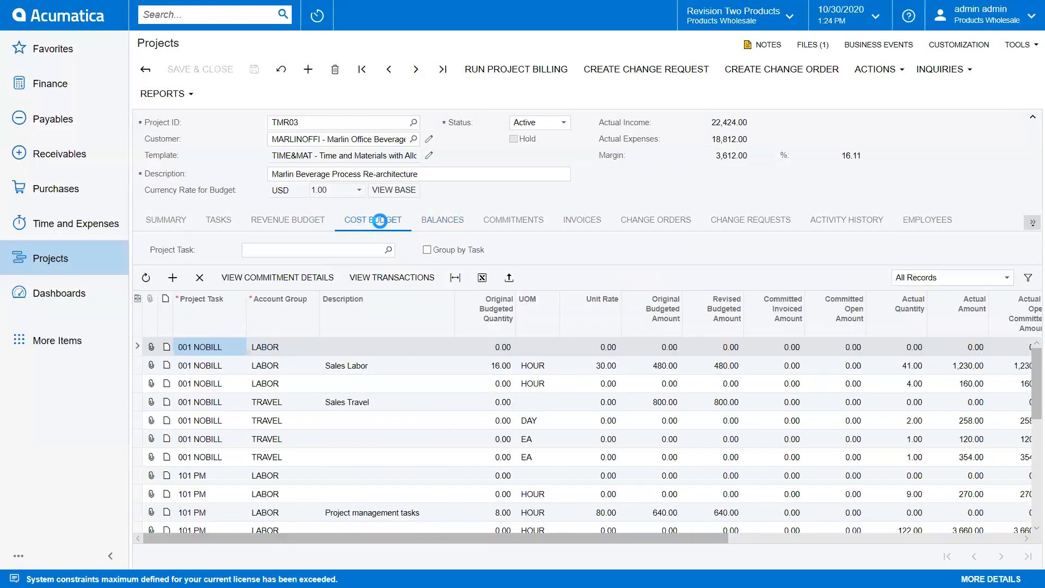
pyautogui.click(293, 225)
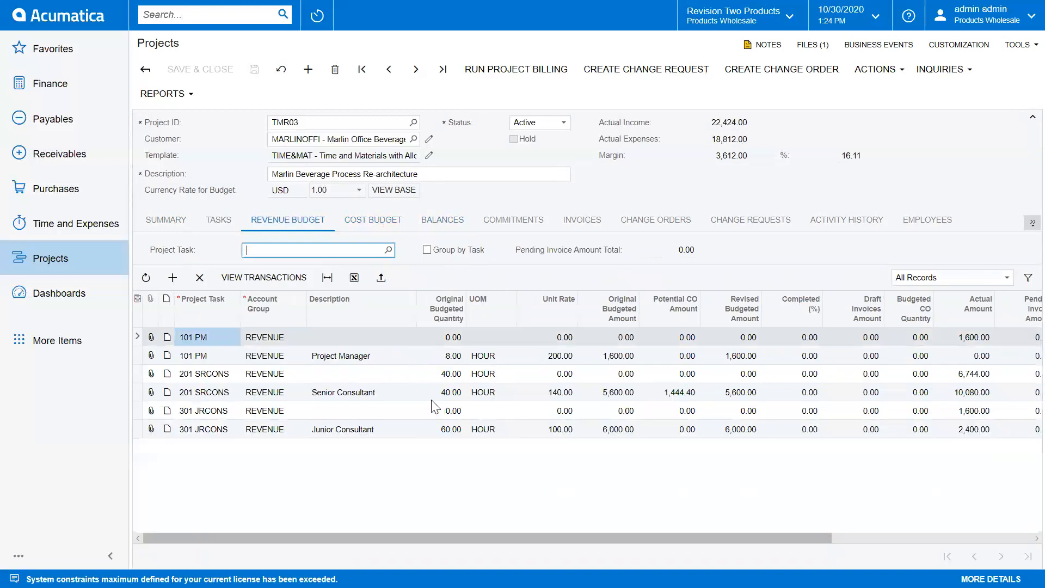
pyautogui.click(387, 220)
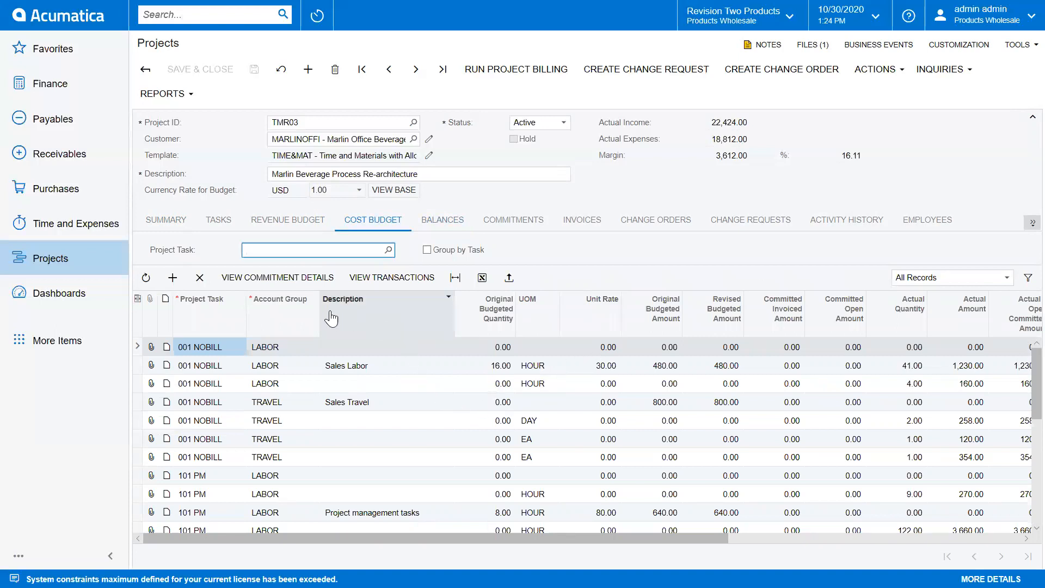
pyautogui.click(295, 283)
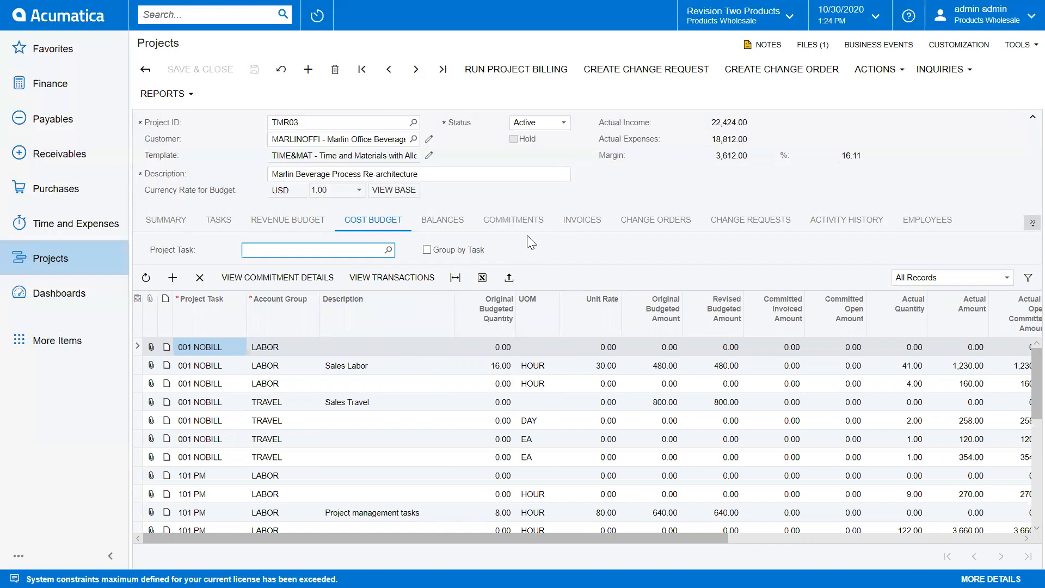
# - Recheck the project balances and view the purchase order commitments of project TMR03
pyautogui.click(443, 224)
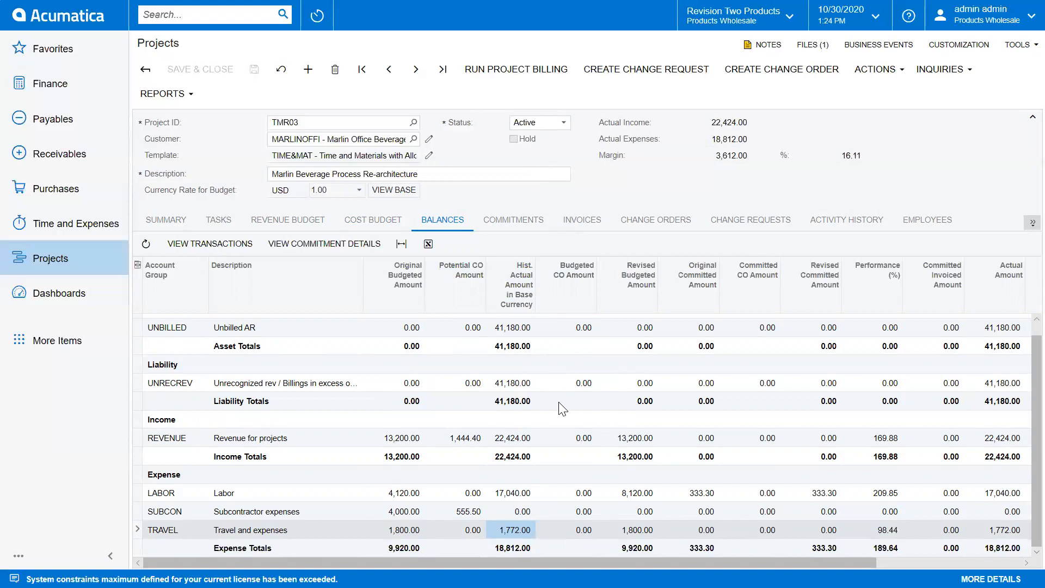
pyautogui.click(511, 223)
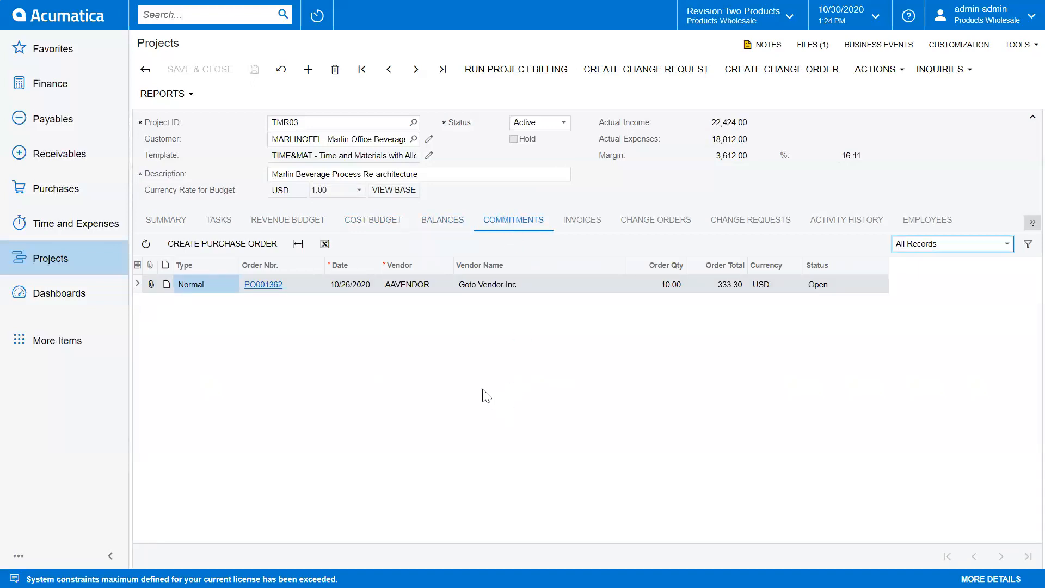
# - Open the purchase order listed under the project's commitments, review its labor line, and close it
pyautogui.click(264, 285)
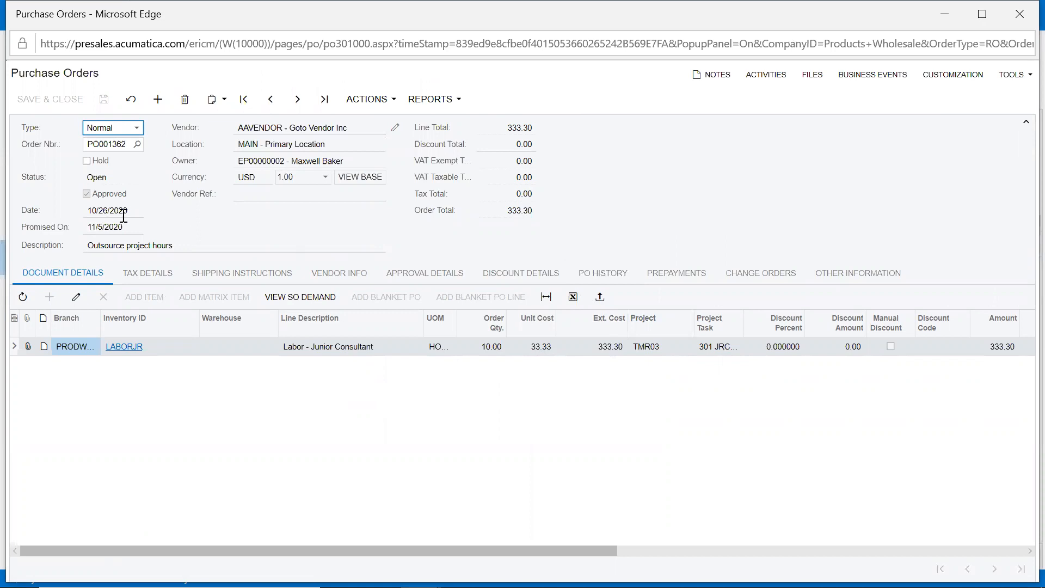
pyautogui.click(1023, 11)
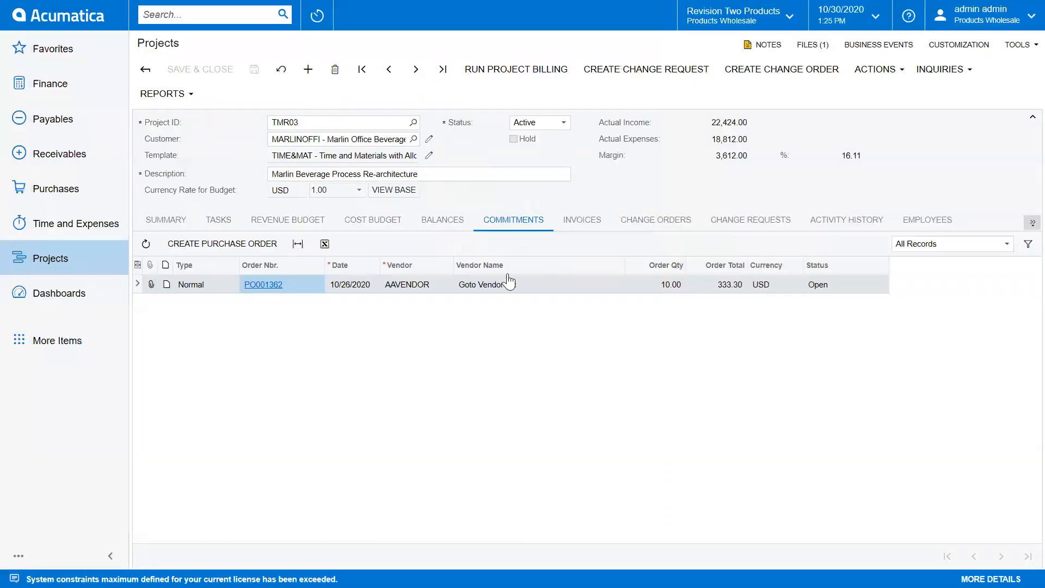
# - Inspect the commitment details behind the Junior Consultant cost budget line with the related document column widened, and return to the project's commitments
pyautogui.click(384, 221)
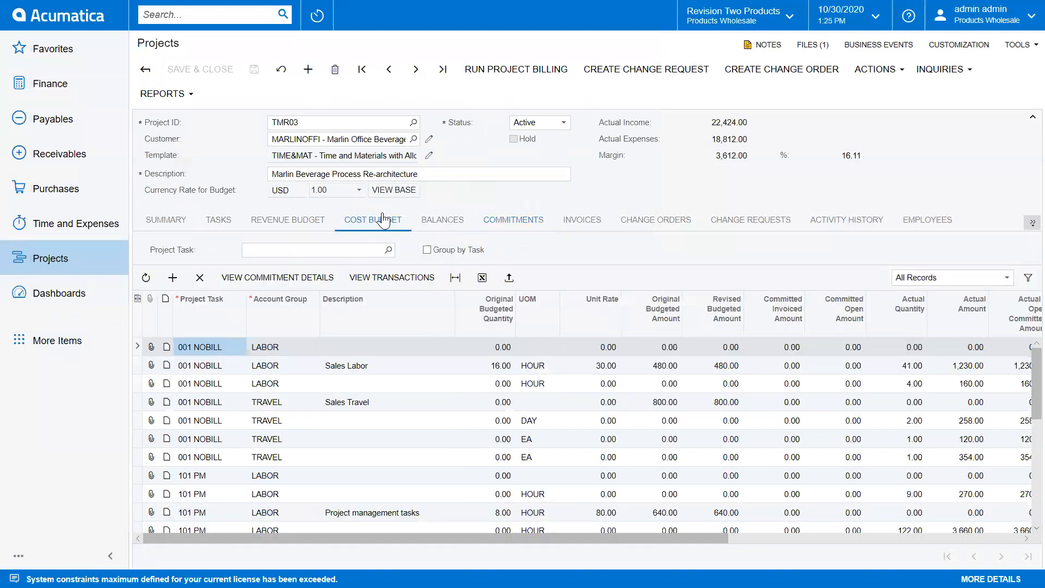
pyautogui.scroll(-1, 485, 430)
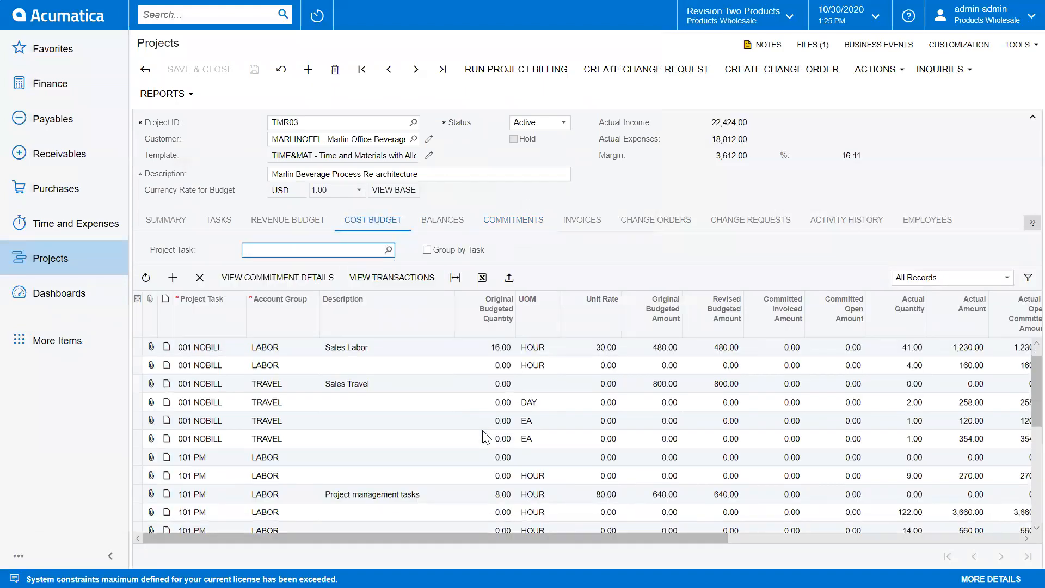
pyautogui.moveTo(1022, 403); pyautogui.dragTo(1022, 492)
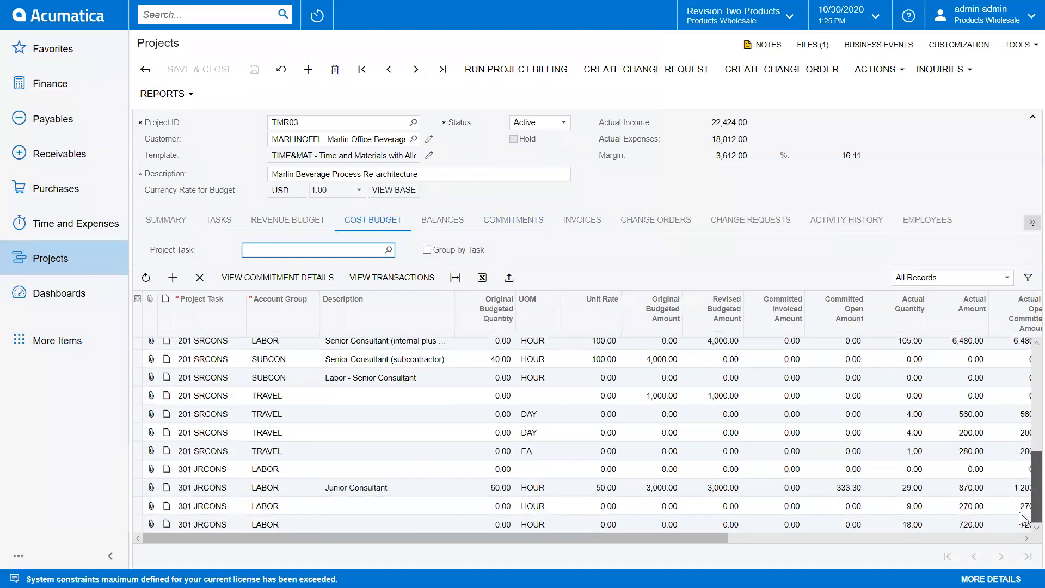
pyautogui.moveTo(713, 538); pyautogui.dragTo(842, 556)
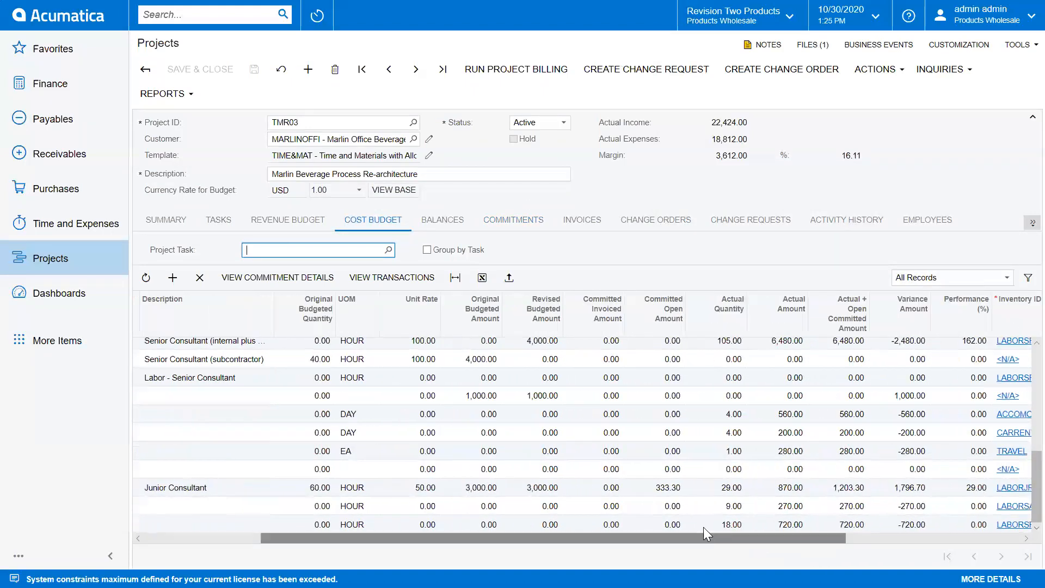
pyautogui.click(708, 492)
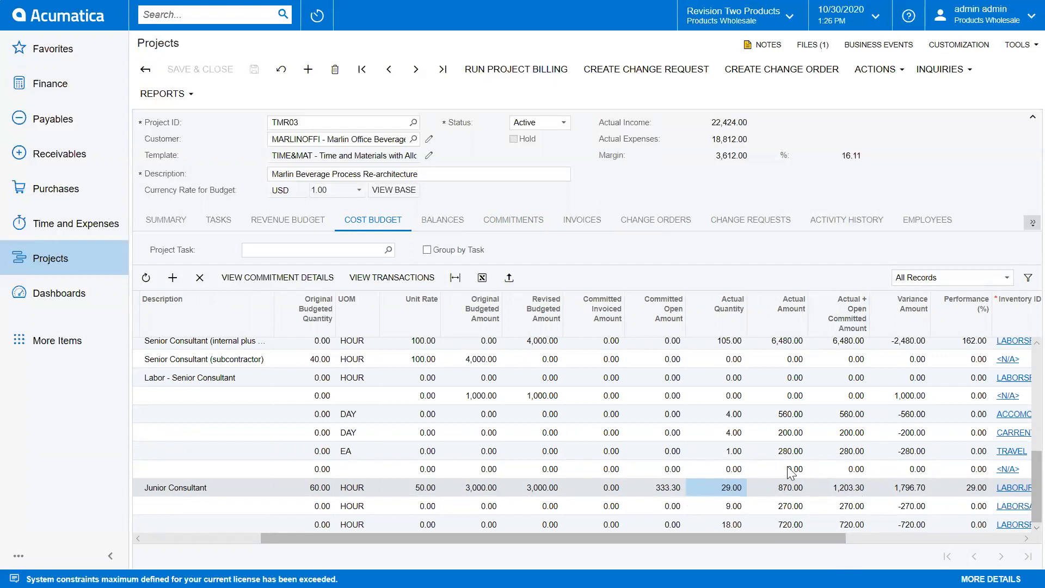
pyautogui.click(271, 281)
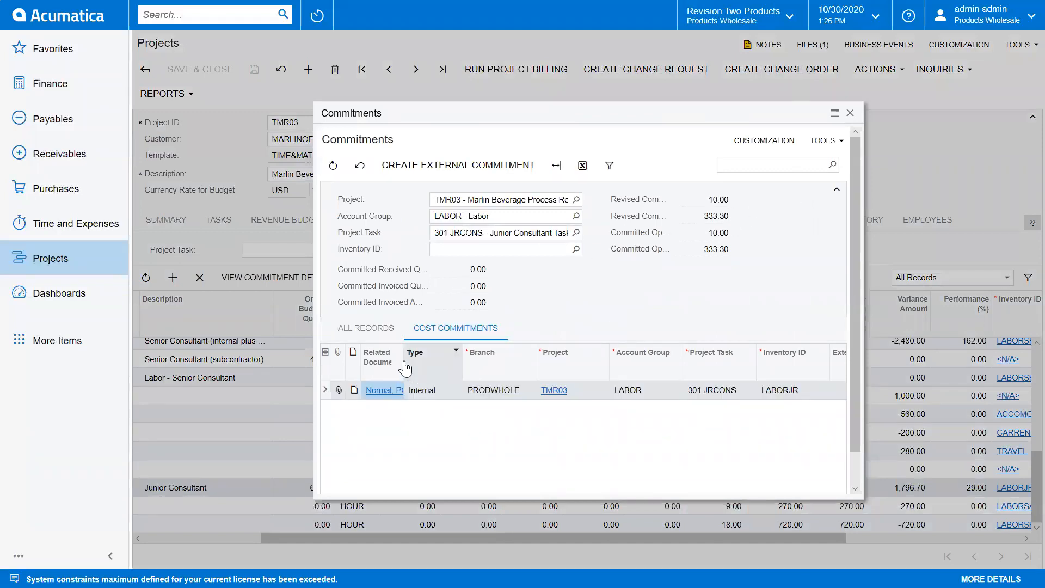
pyautogui.moveTo(404, 360); pyautogui.dragTo(473, 360)
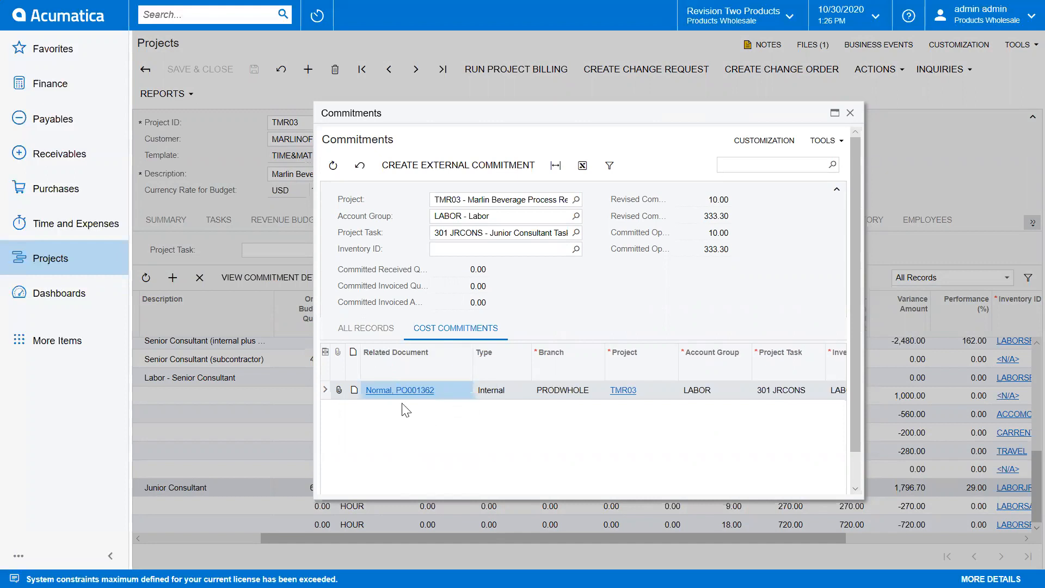
pyautogui.click(850, 113)
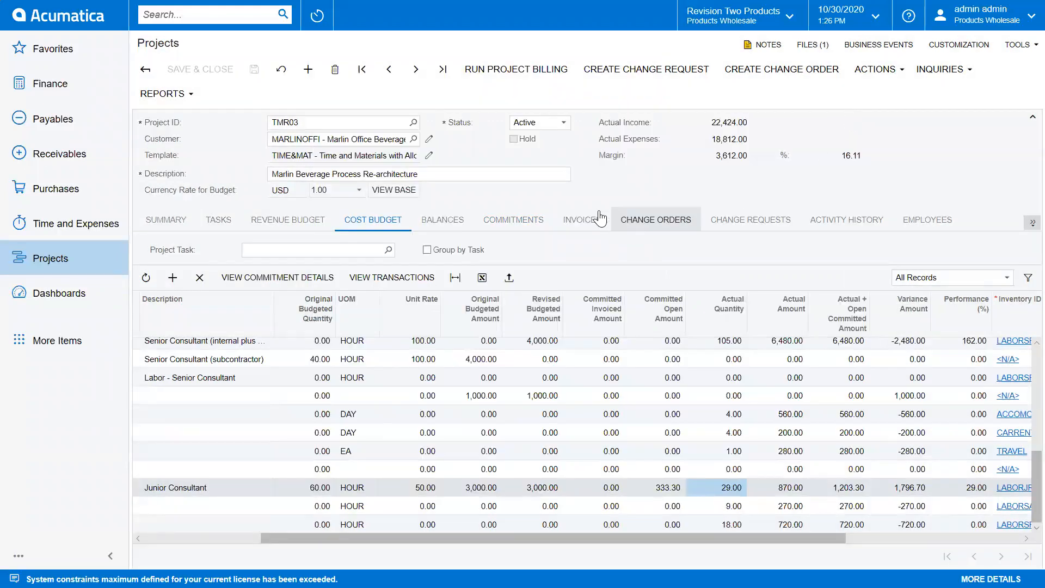
pyautogui.click(527, 222)
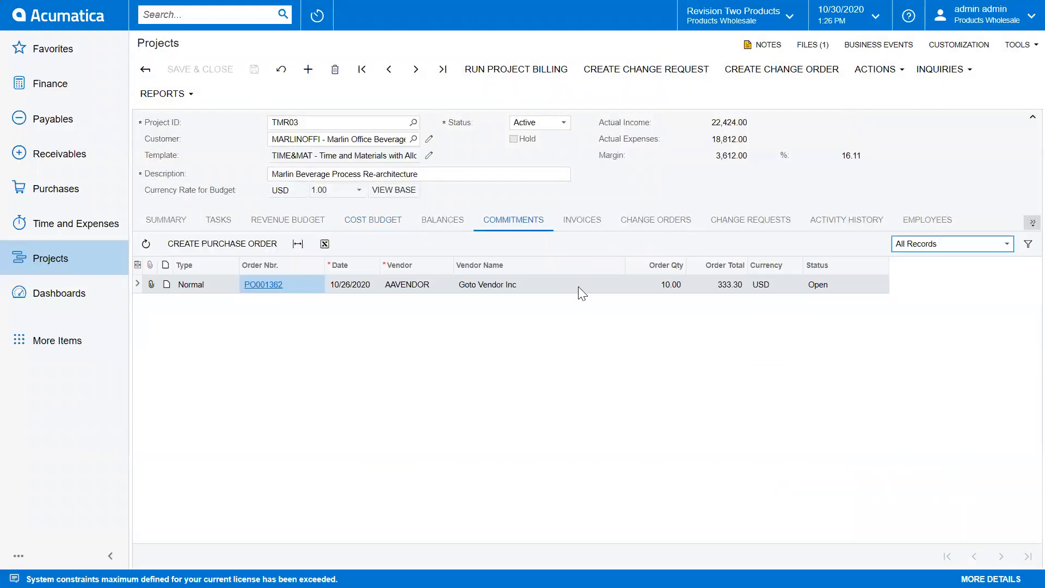
# - Open the receivables invoice listed under the project's invoices, review its billed lines, and close it
pyautogui.click(585, 222)
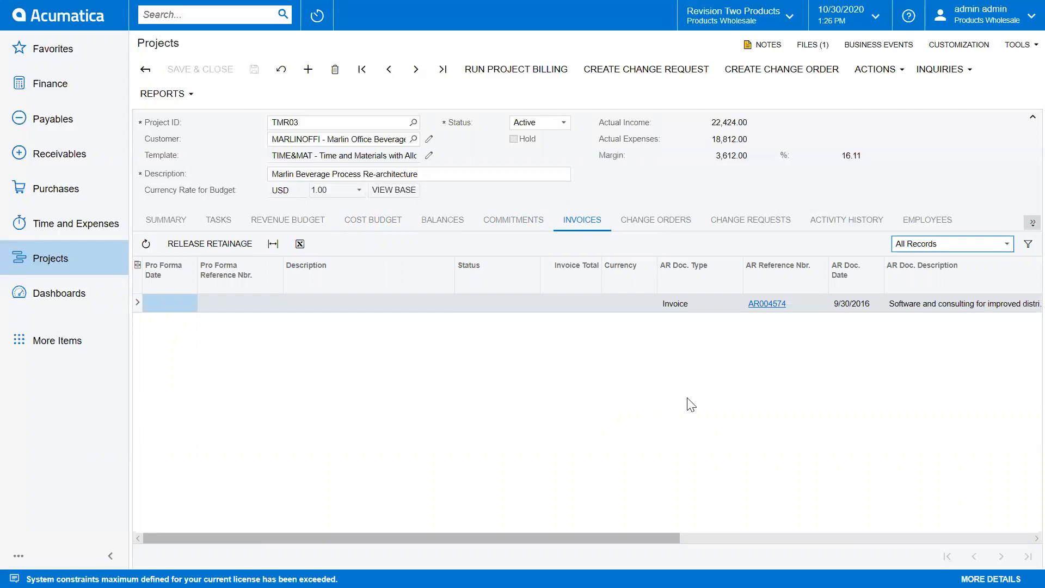
pyautogui.click(765, 304)
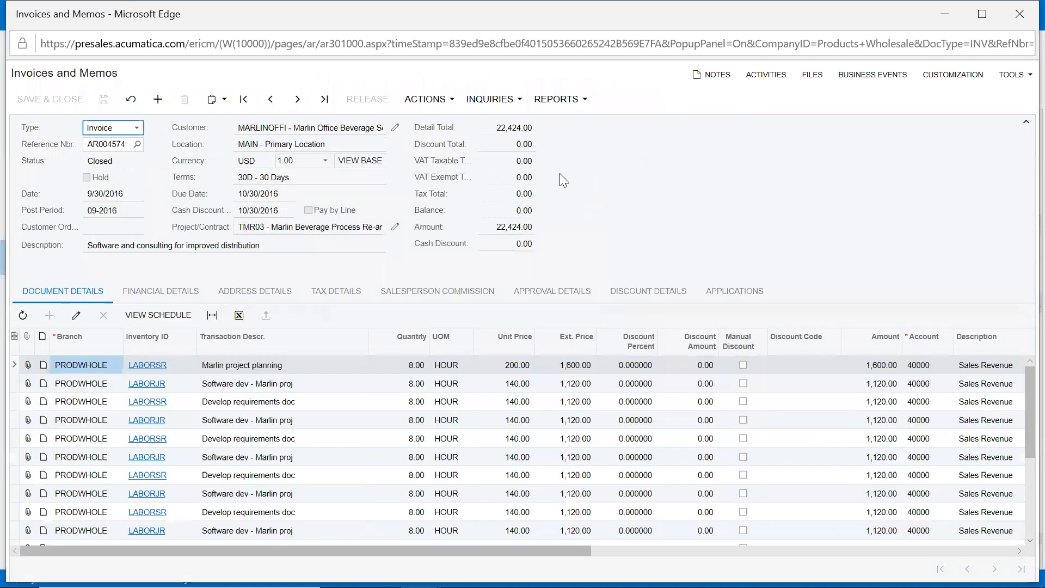
pyautogui.scroll(-5, 514, 402)
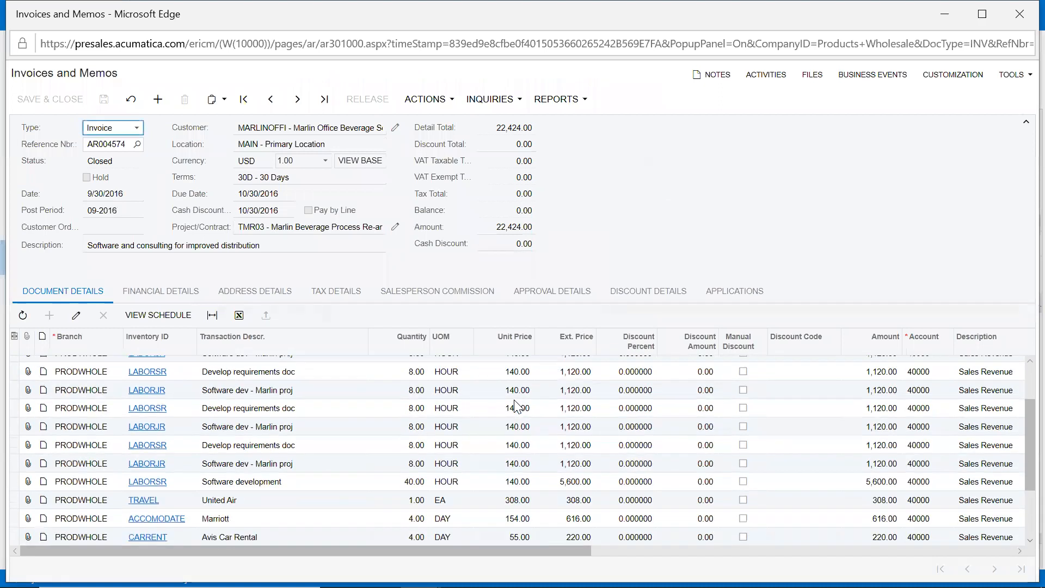
pyautogui.scroll(2, 514, 400)
pyautogui.scroll(1, 514, 401)
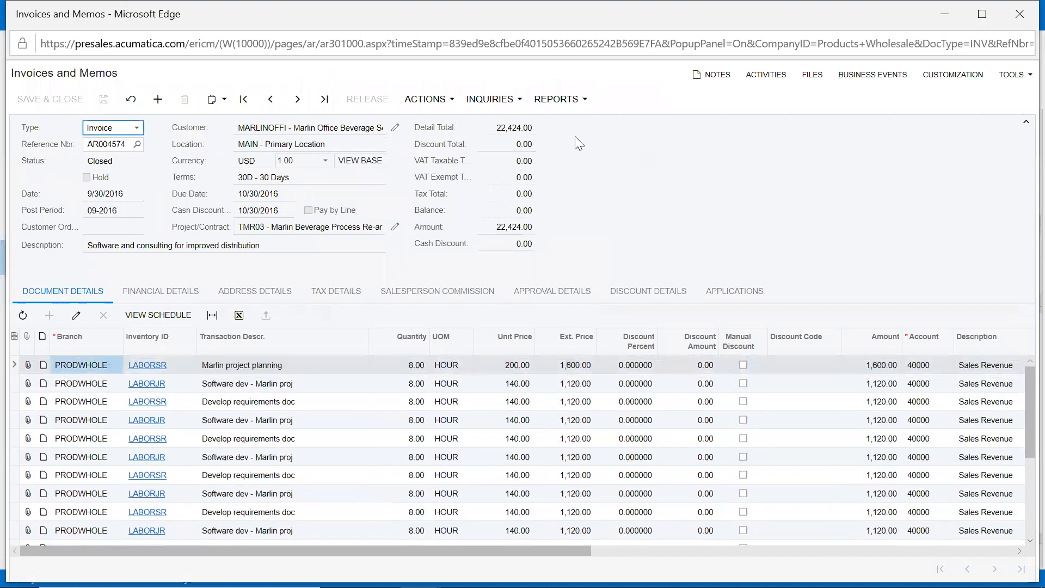
pyautogui.click(1020, 16)
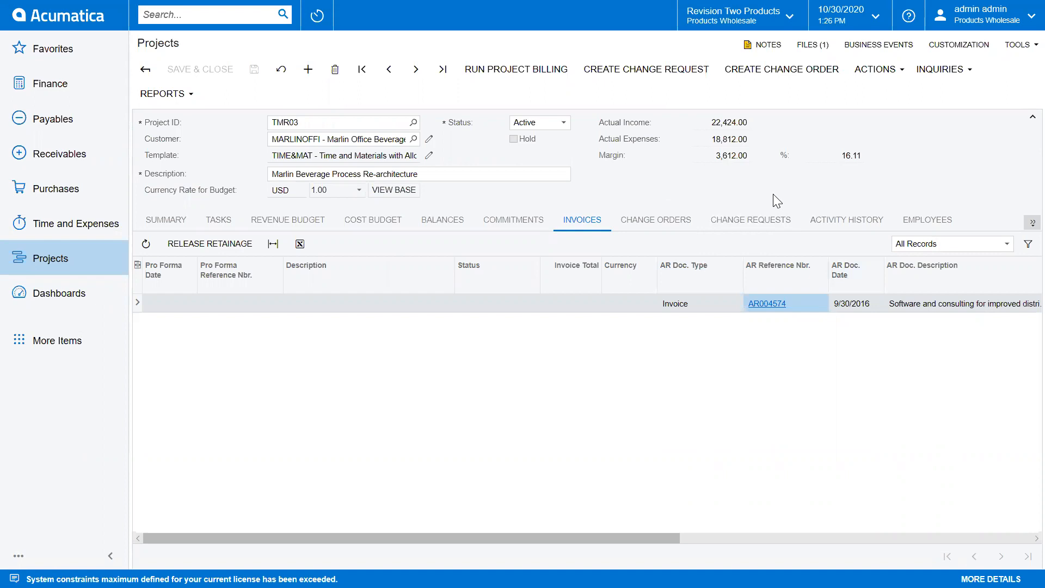
# - Review the cost and revenue budget changes in the project's change order for additional Senior Consultant hours, and close it
pyautogui.click(658, 225)
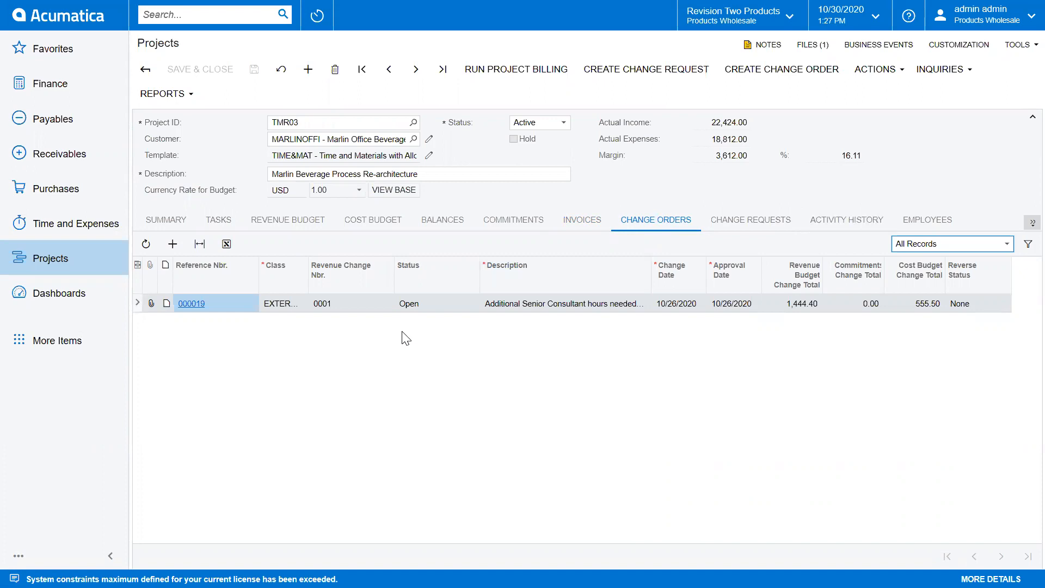
pyautogui.click(192, 303)
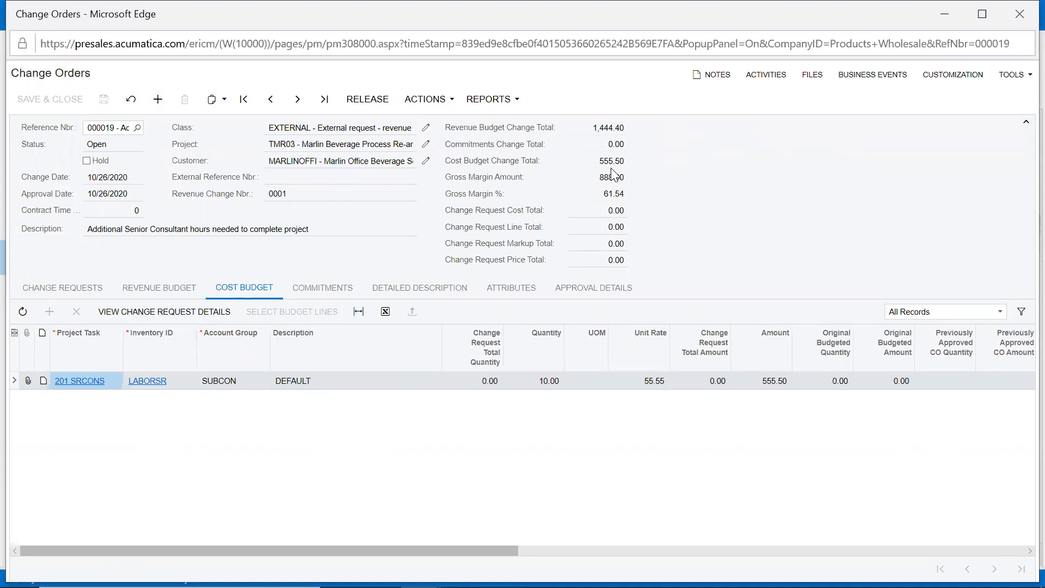
pyautogui.click(161, 286)
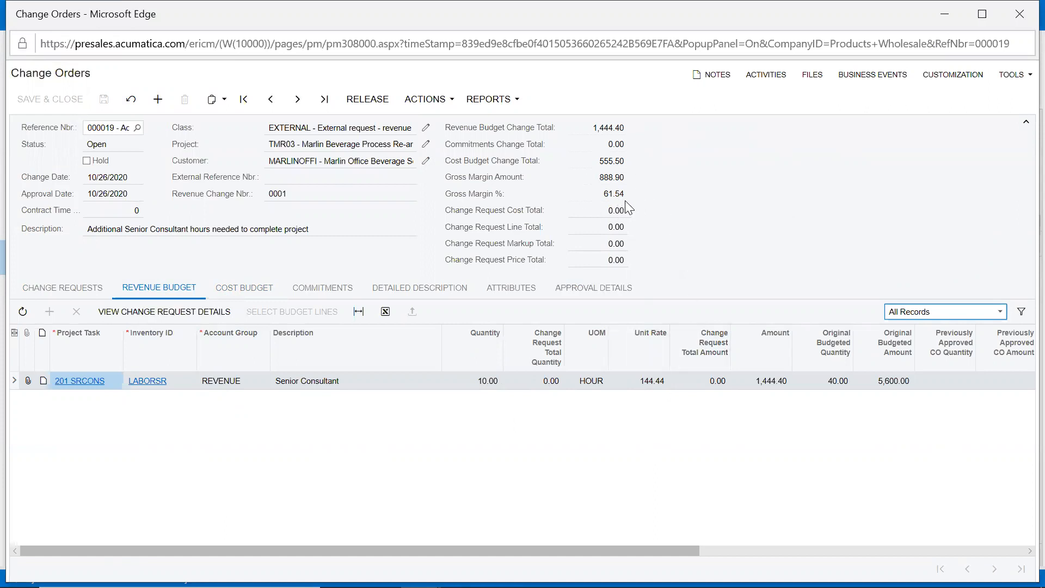
pyautogui.click(1018, 15)
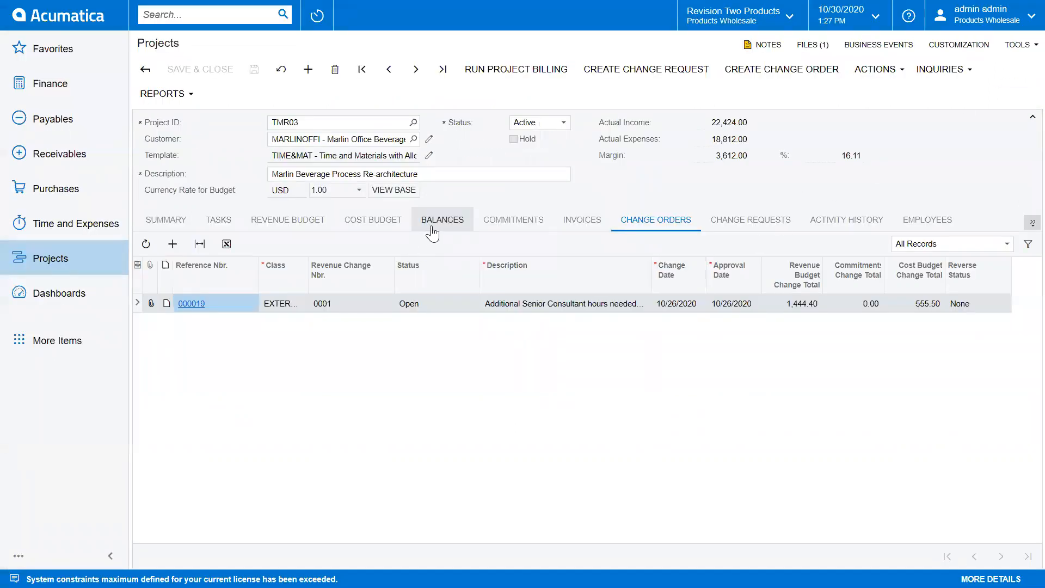
# - Check the potential change order amount on the Labor - Senior Consultant line of the cost budget
pyautogui.click(382, 224)
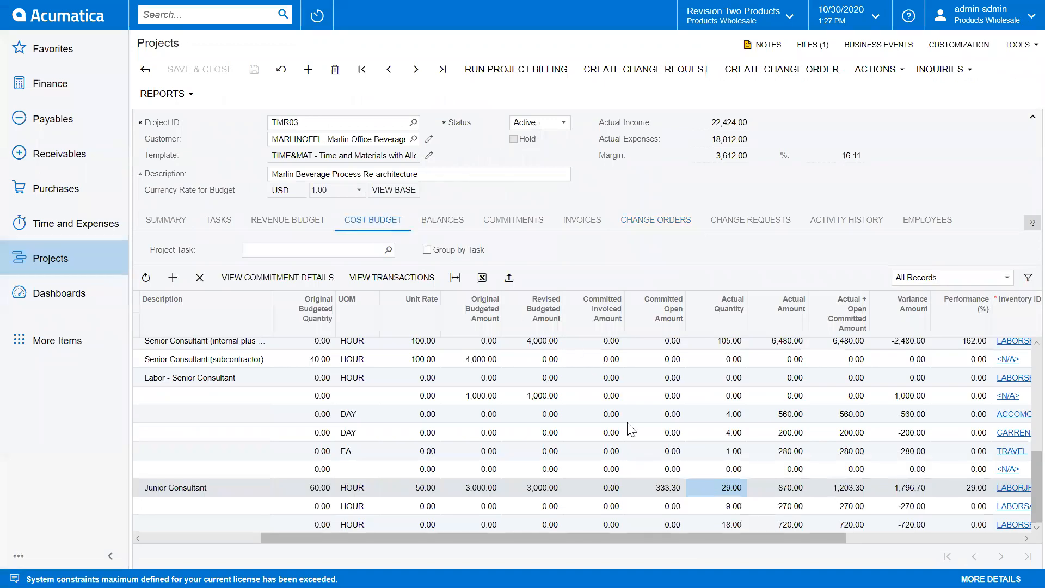
pyautogui.moveTo(698, 542); pyautogui.dragTo(917, 539)
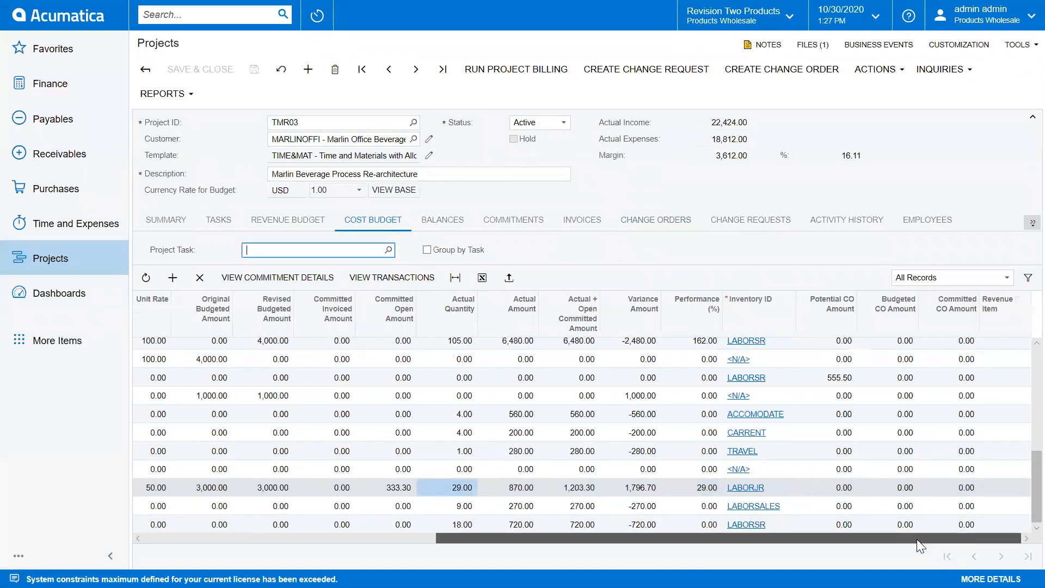
pyautogui.click(839, 377)
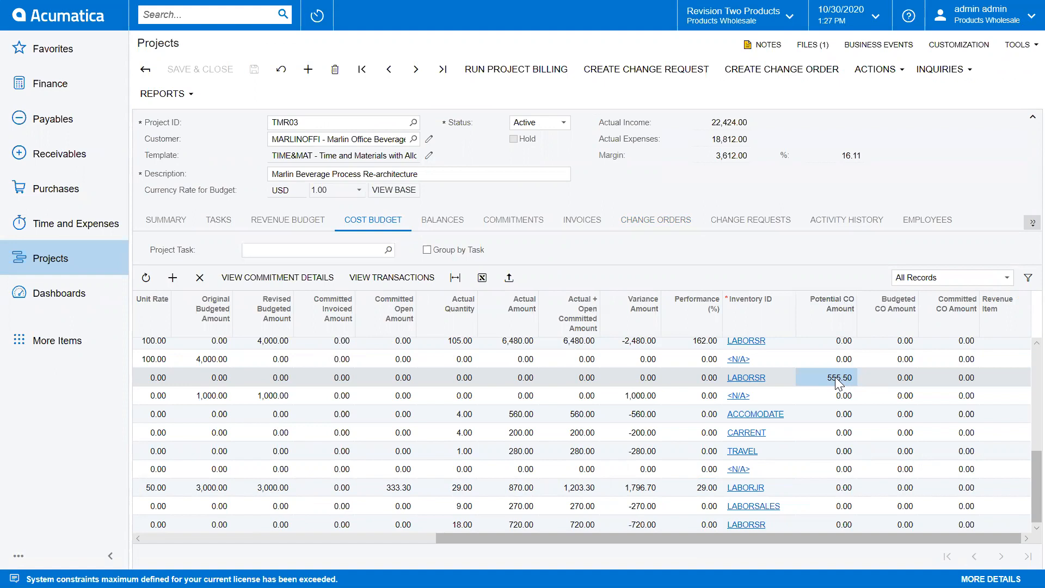
# - Look through the project's change requests, activity history, assigned employees and equipment
pyautogui.click(752, 223)
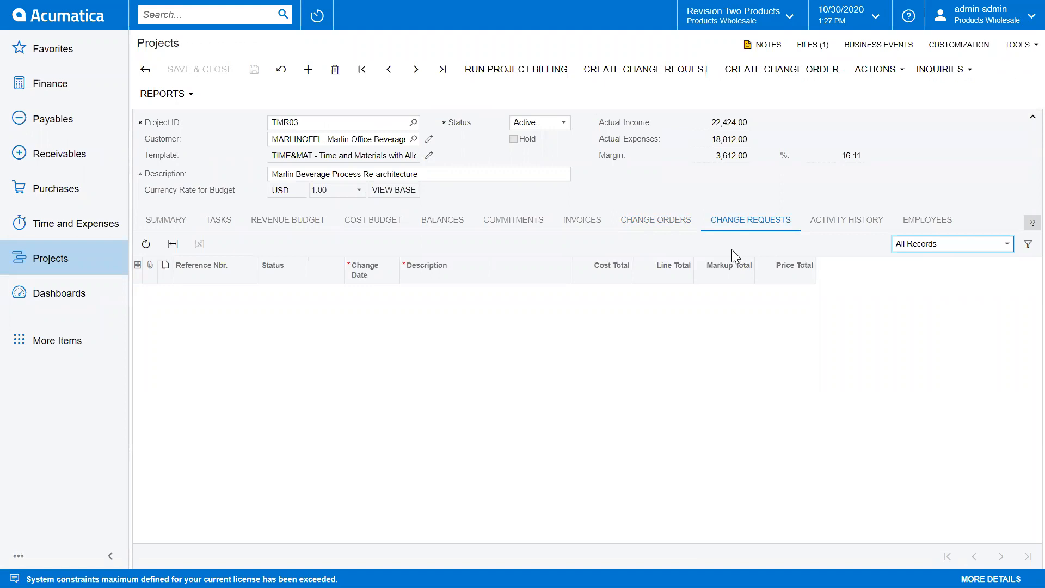
pyautogui.click(839, 226)
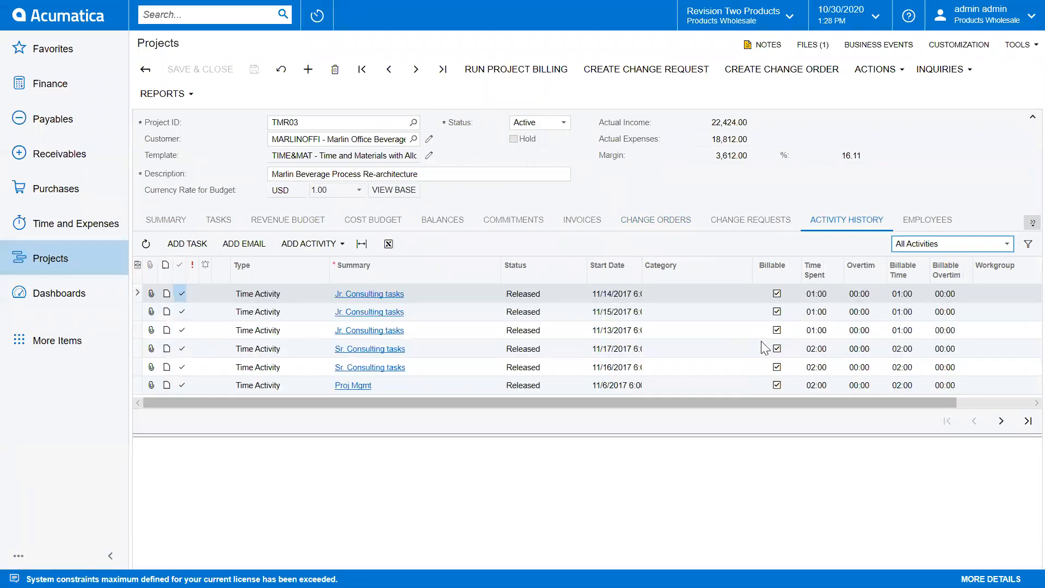
pyautogui.click(933, 220)
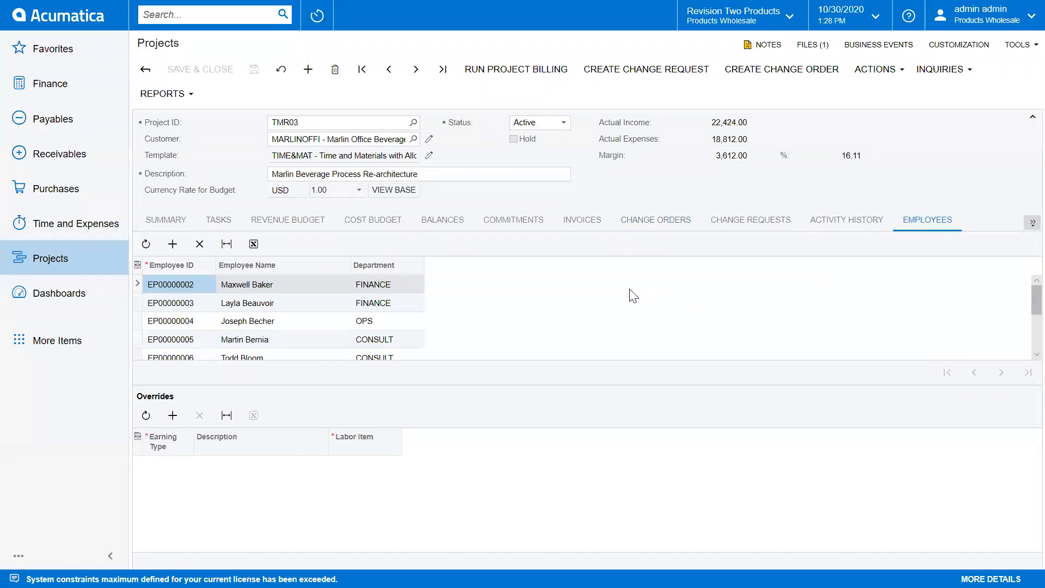
pyautogui.click(1027, 224)
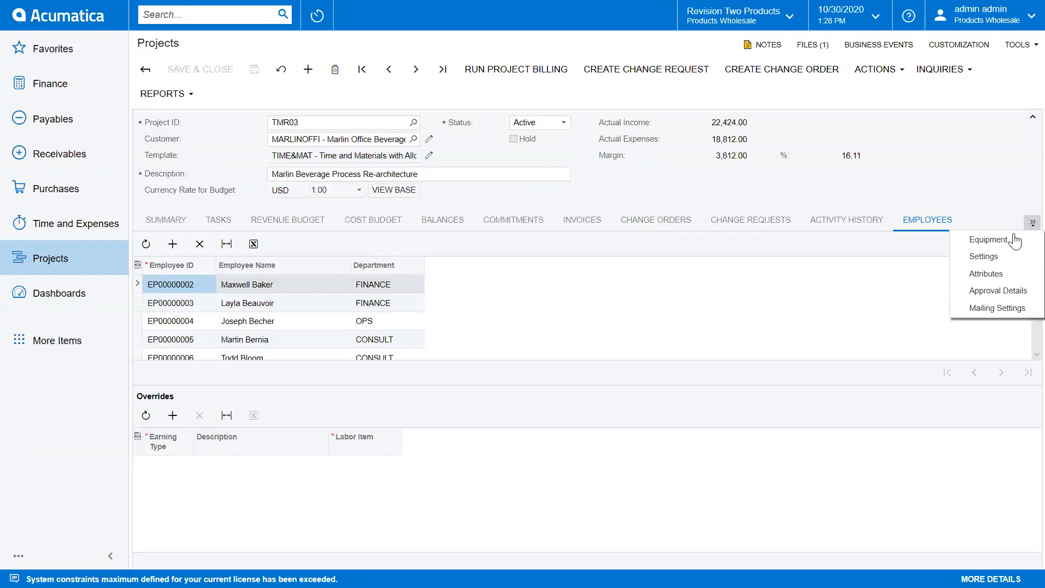
pyautogui.click(1014, 242)
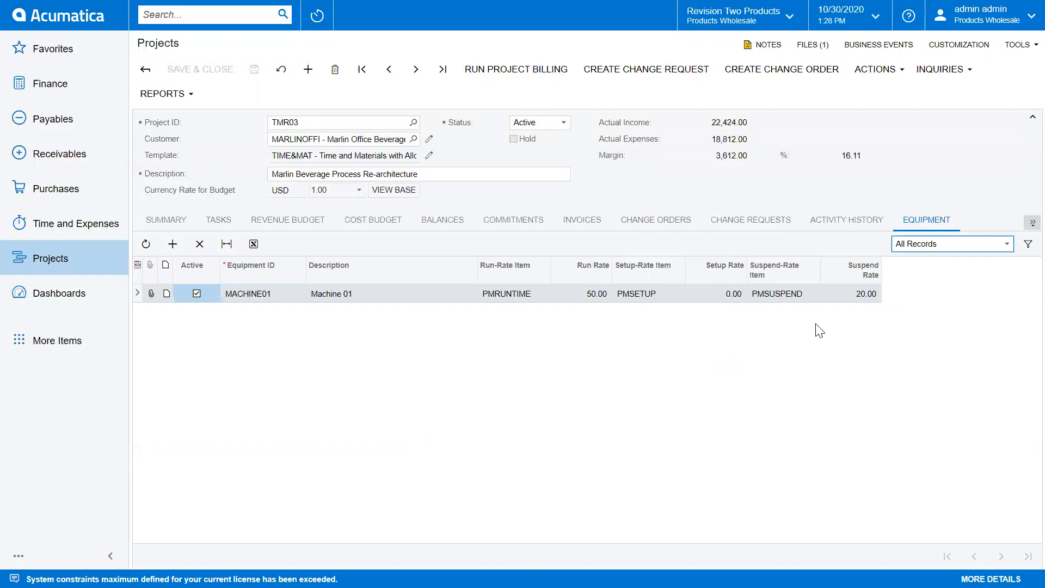
# - Review the project's summary properties, including its billing and allocation settings
pyautogui.click(165, 220)
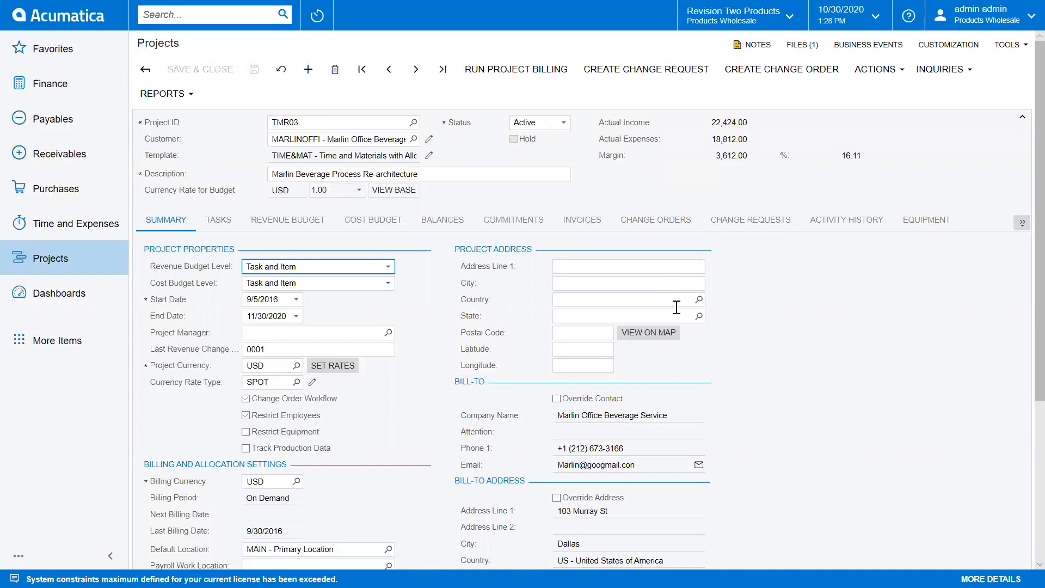
pyautogui.scroll(-5, 430, 402)
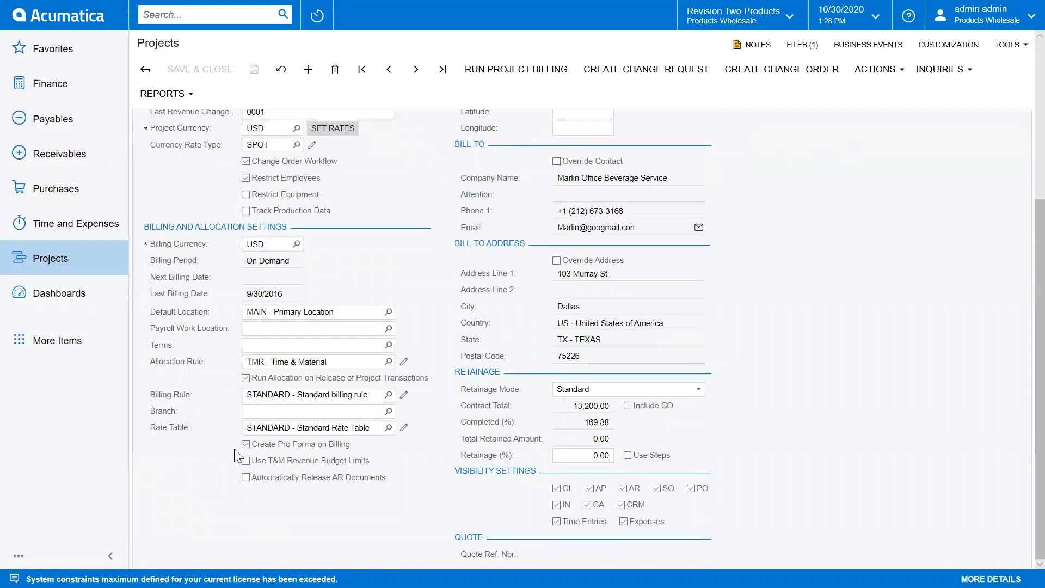
pyautogui.scroll(5, 381, 463)
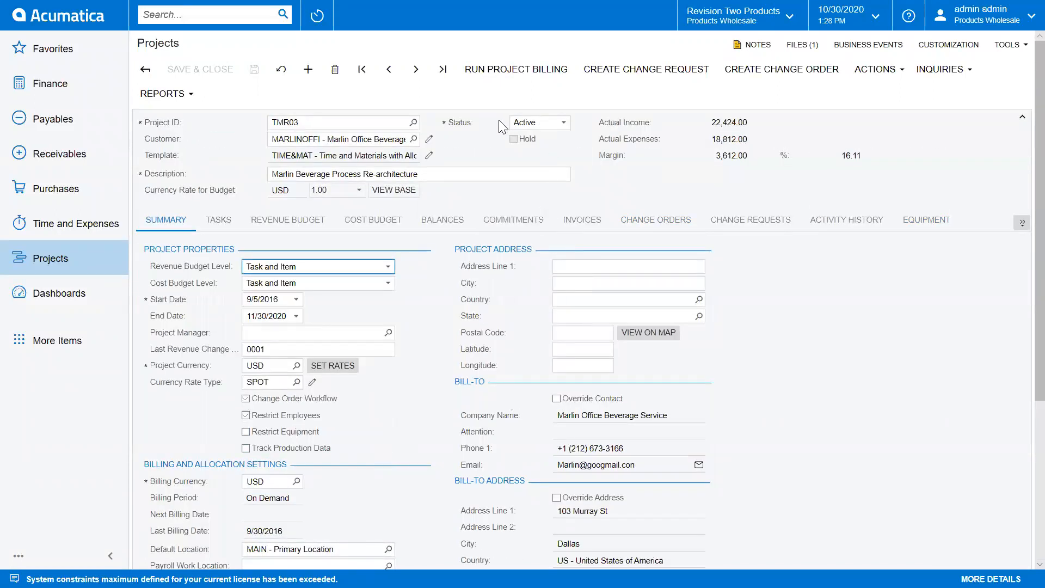
# - Run project billing for TMR03 and review the time and material lines of the resulting pro forma invoice
pyautogui.click(505, 77)
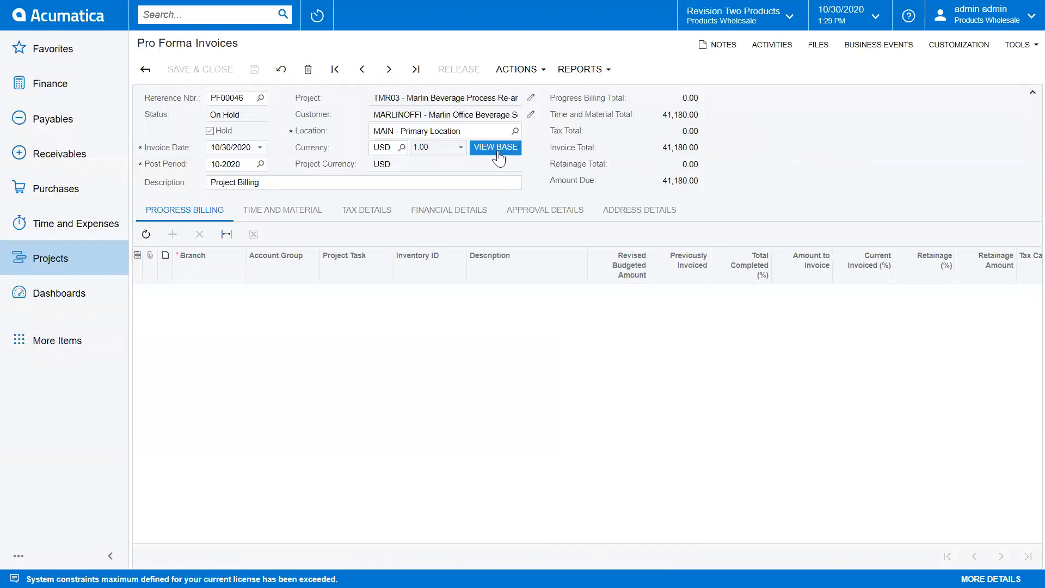
pyautogui.click(327, 217)
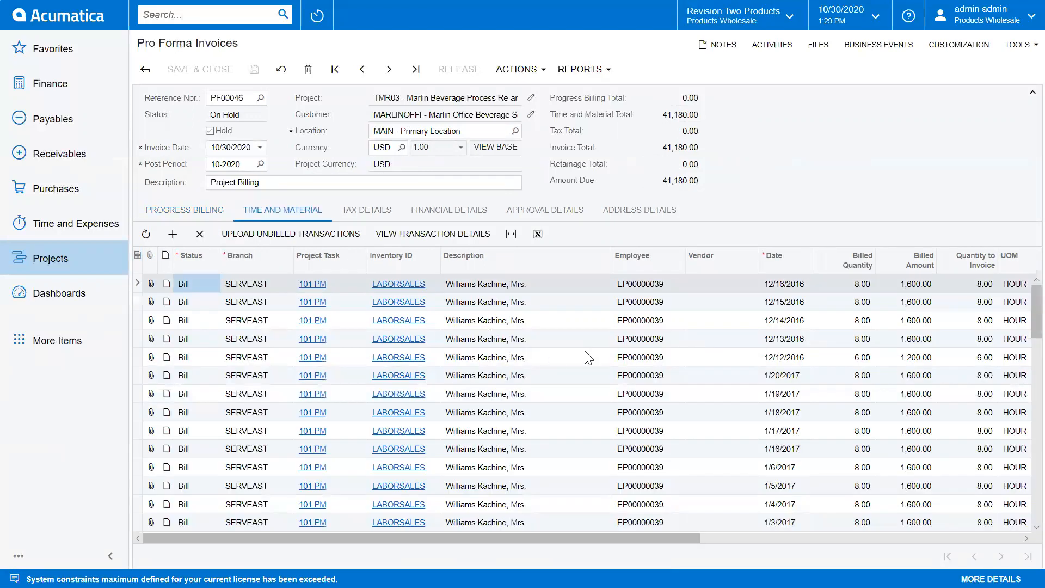
pyautogui.scroll(-5, 585, 356)
pyautogui.scroll(-10, 588, 358)
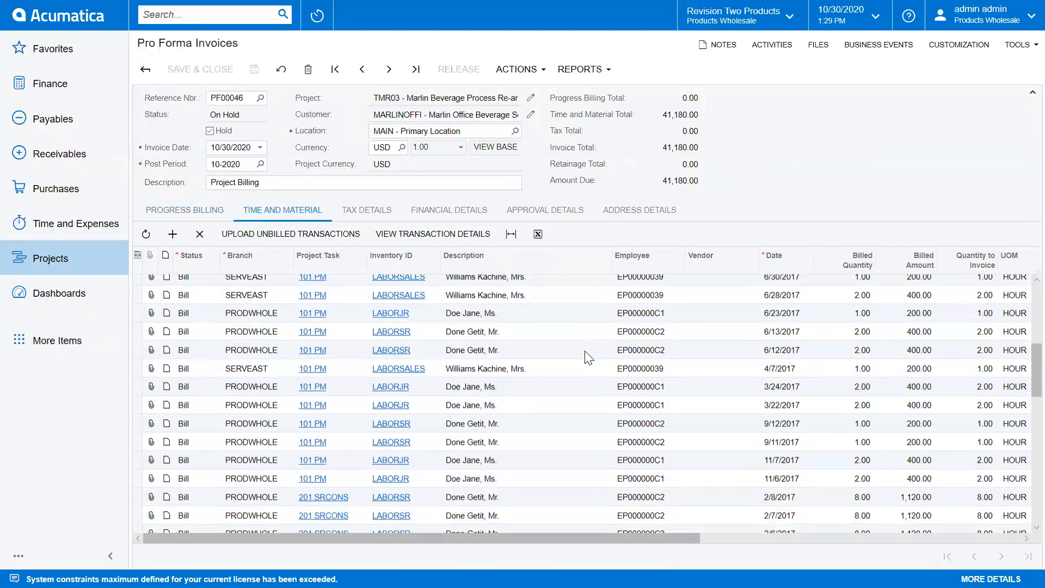
pyautogui.scroll(-4, 588, 358)
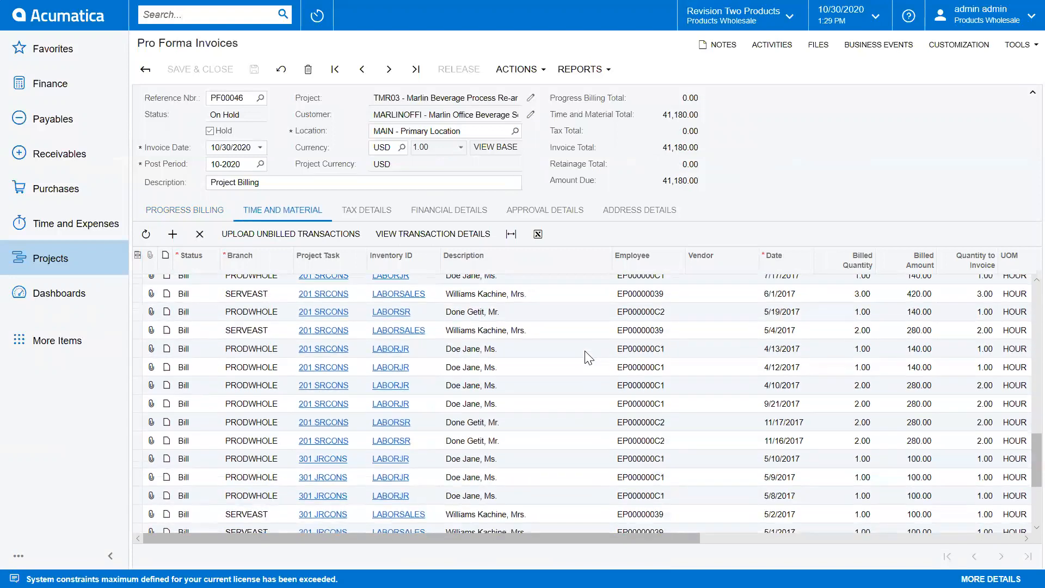
# - Reduce the amount to invoice on the 12/16/2016 project management line of the pro forma invoice to 1,000.00
pyautogui.scroll(8, 588, 355)
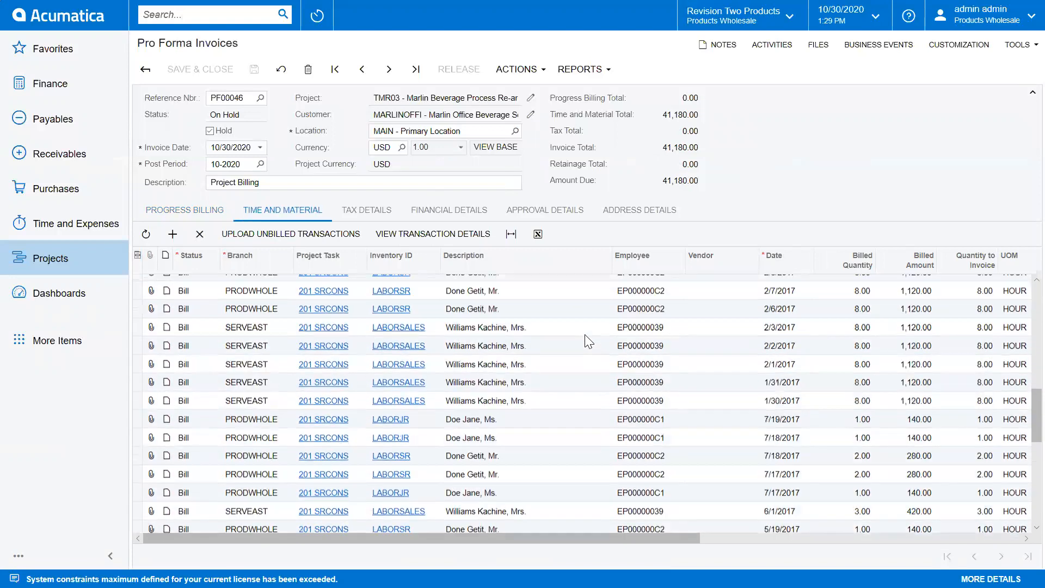
pyautogui.moveTo(1020, 382); pyautogui.dragTo(1020, 296)
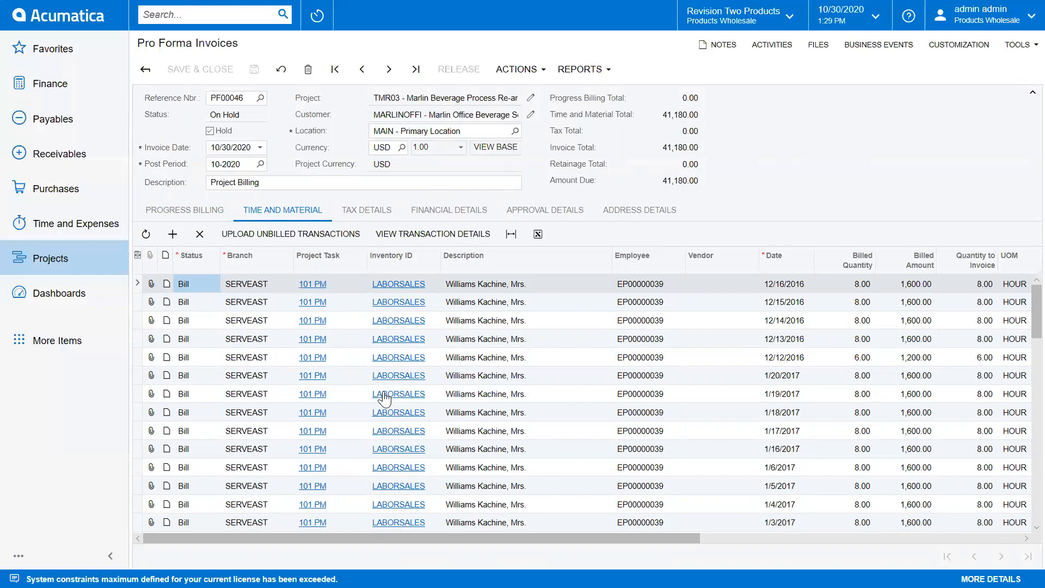
pyautogui.moveTo(572, 535); pyautogui.dragTo(802, 541)
pyautogui.click(729, 284)
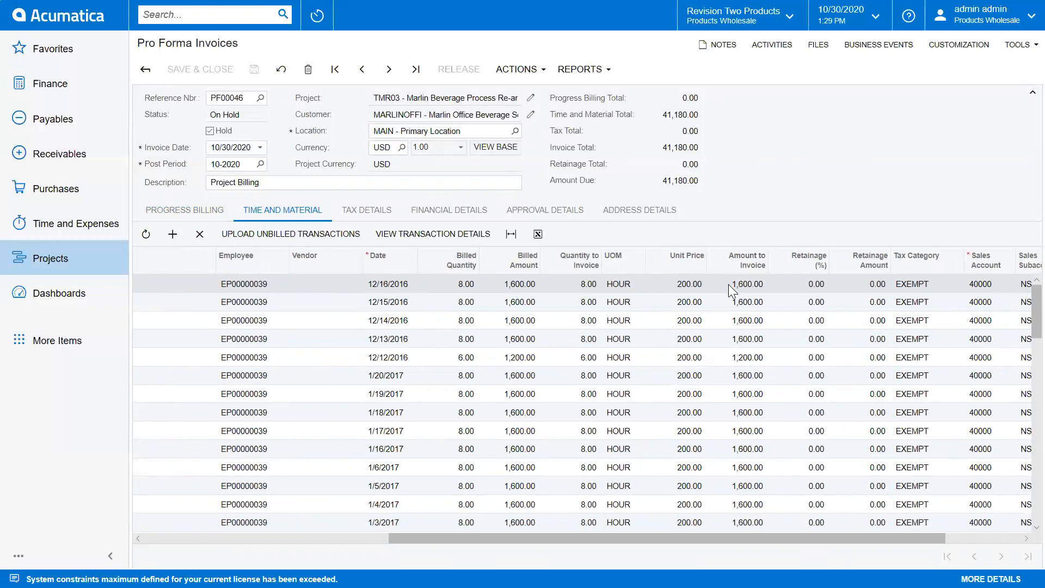
pyautogui.click(728, 285)
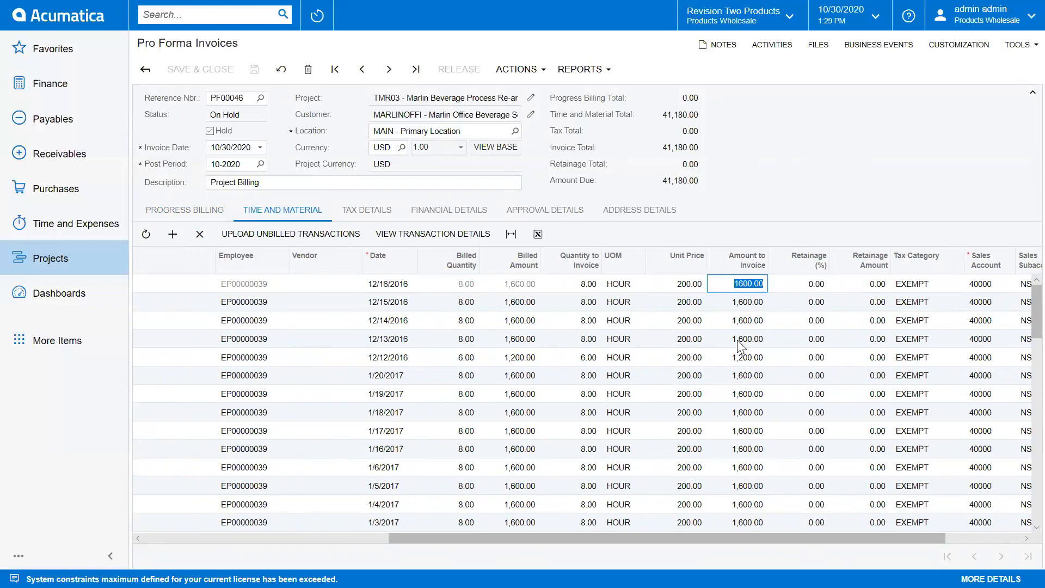
pyautogui.write('1,00')
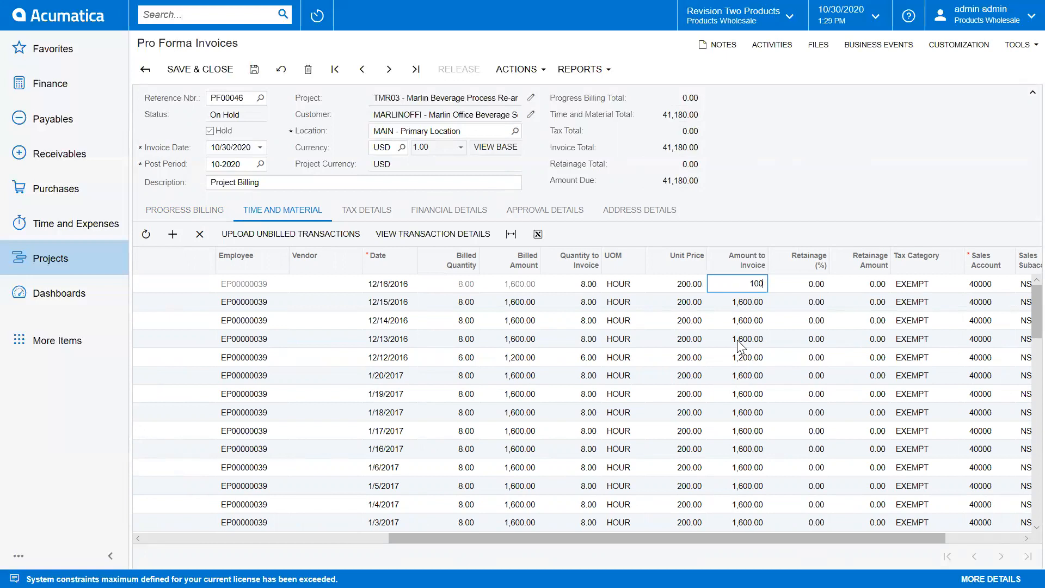
pyautogui.write('0')
pyautogui.press('Tab')
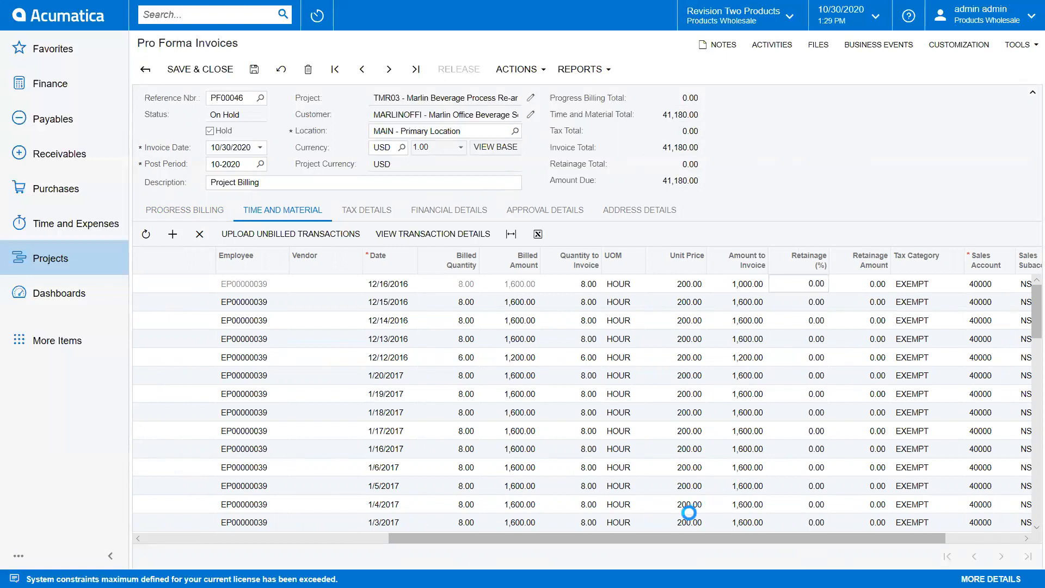
# - Check the status options for handling the unbilled remainder of the 12/16/2016 line, without choosing a different one
pyautogui.moveTo(684, 537); pyautogui.dragTo(436, 534)
pyautogui.click(202, 283)
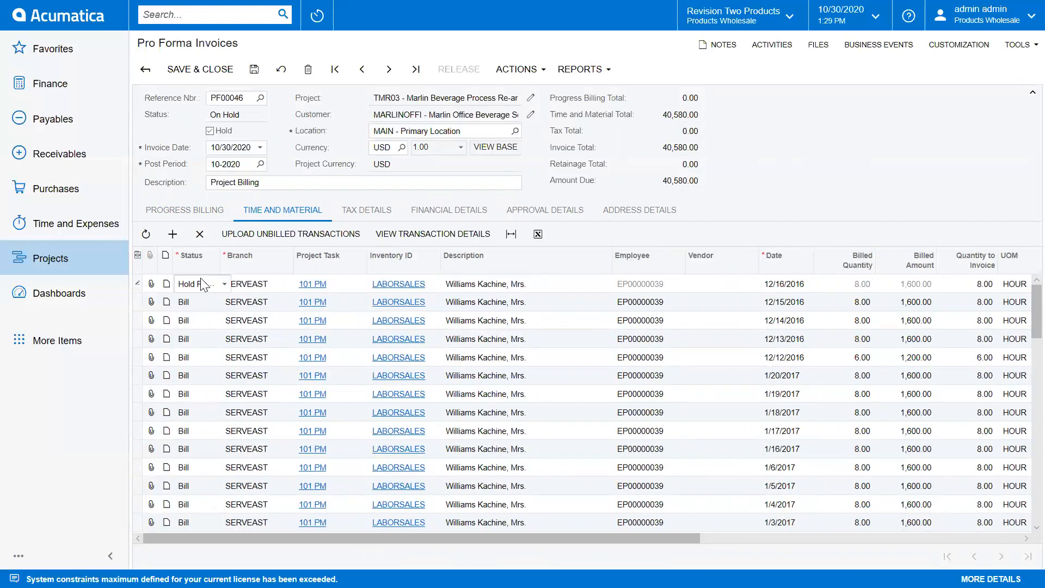
pyautogui.click(224, 285)
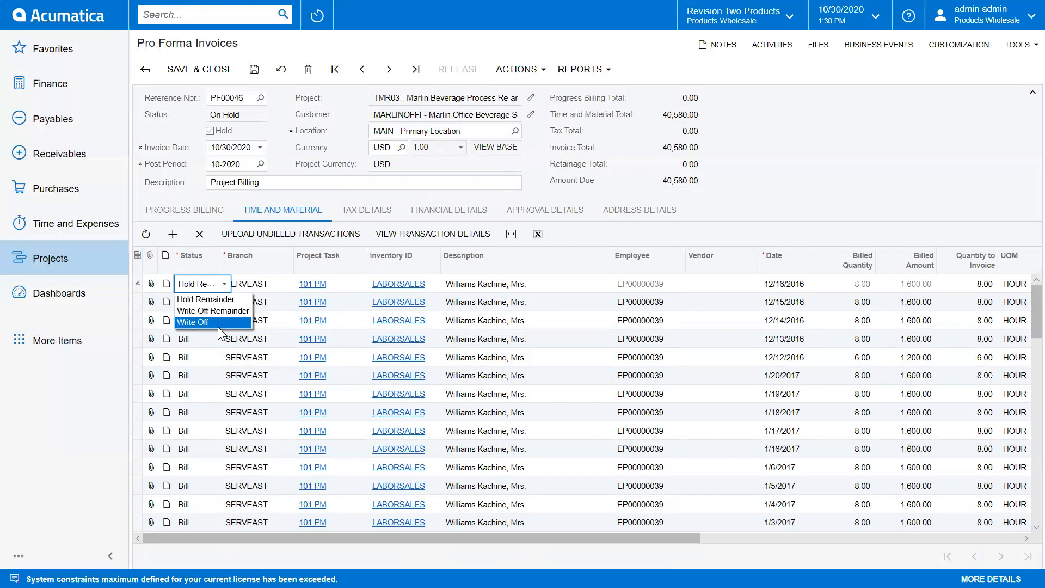
pyautogui.click(573, 286)
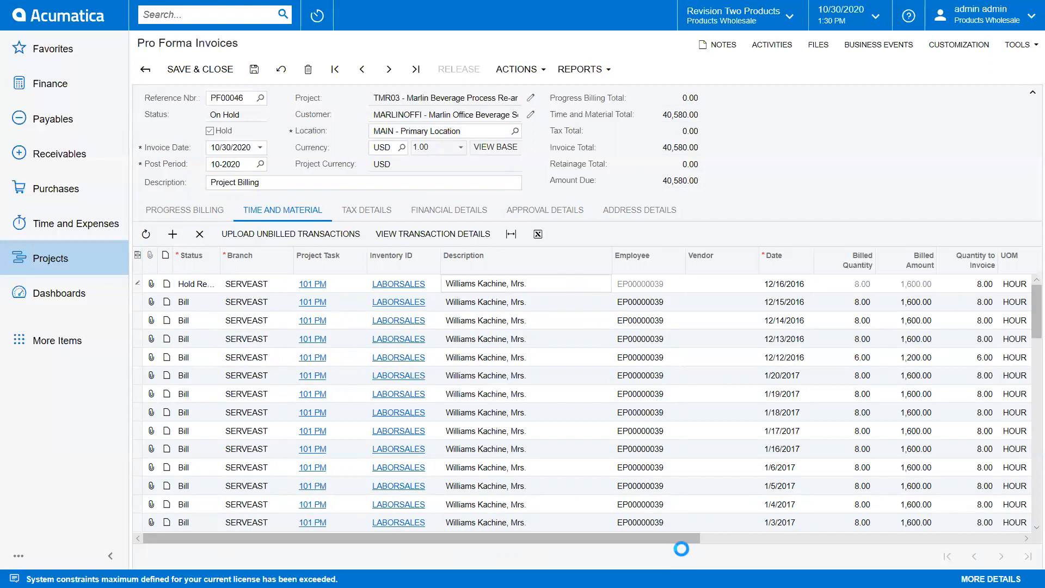
# - Set the 12/16/2016 line's amount to invoice to 1,600.00 and save the pro forma invoice
pyautogui.moveTo(675, 541); pyautogui.dragTo(973, 547)
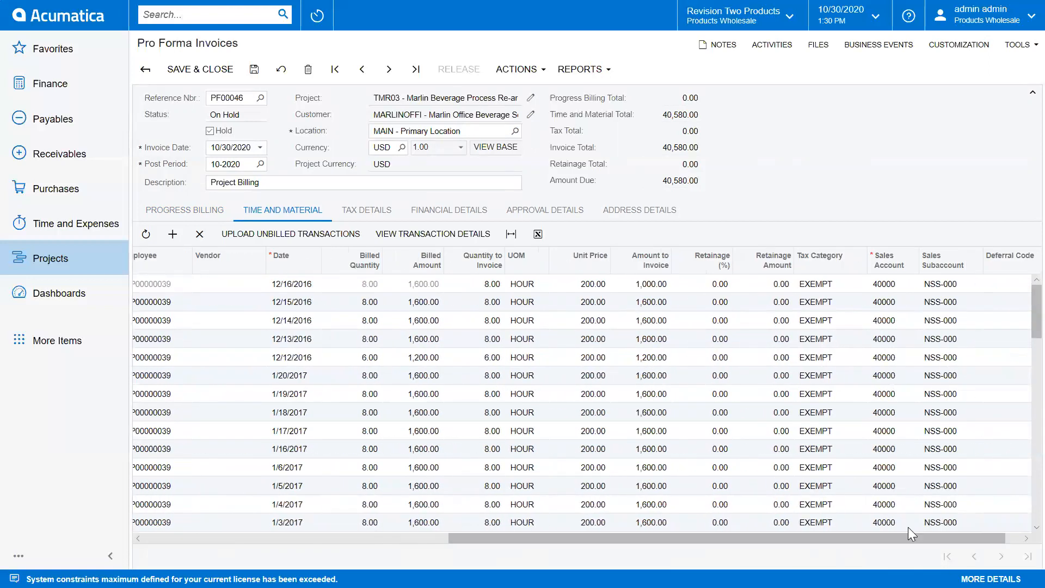
pyautogui.click(629, 286)
pyautogui.write('1,60')
pyautogui.write('00')
pyautogui.press('Tab')
pyautogui.click(254, 69)
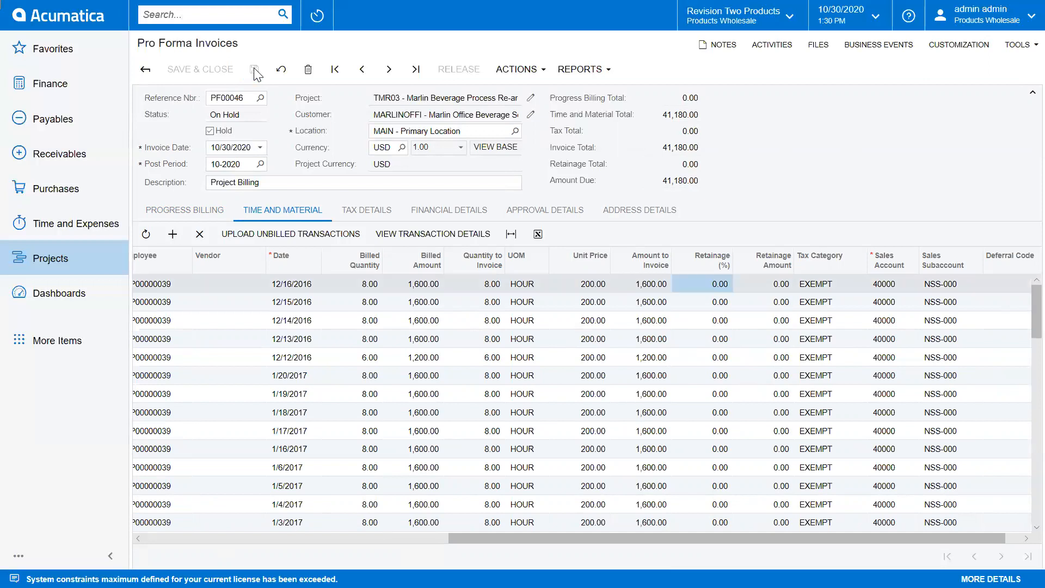
# - Take pro forma invoice PF00046 off hold, approve it and release it
pyautogui.click(207, 131)
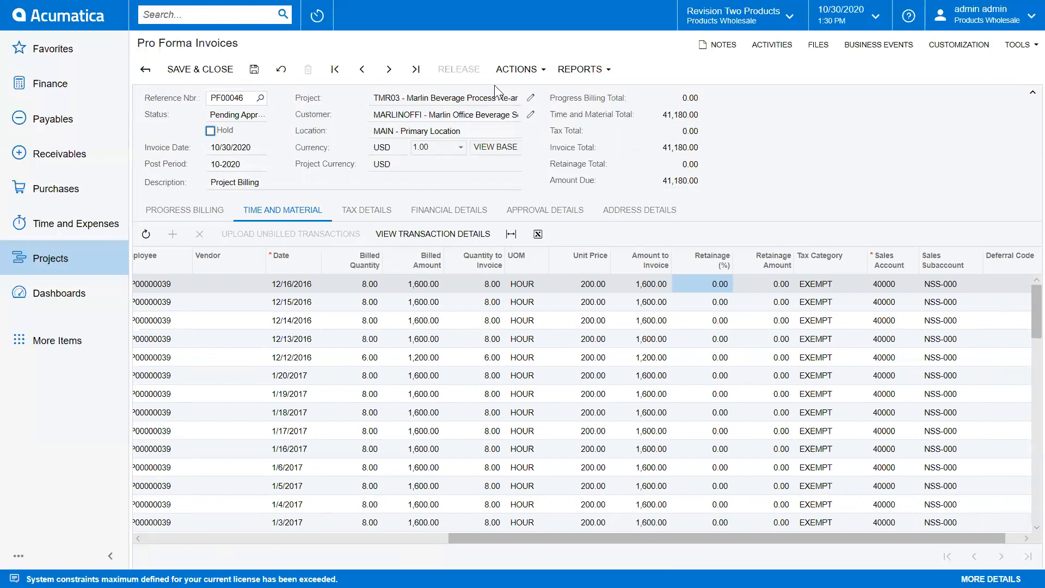
pyautogui.click(516, 69)
pyautogui.click(522, 87)
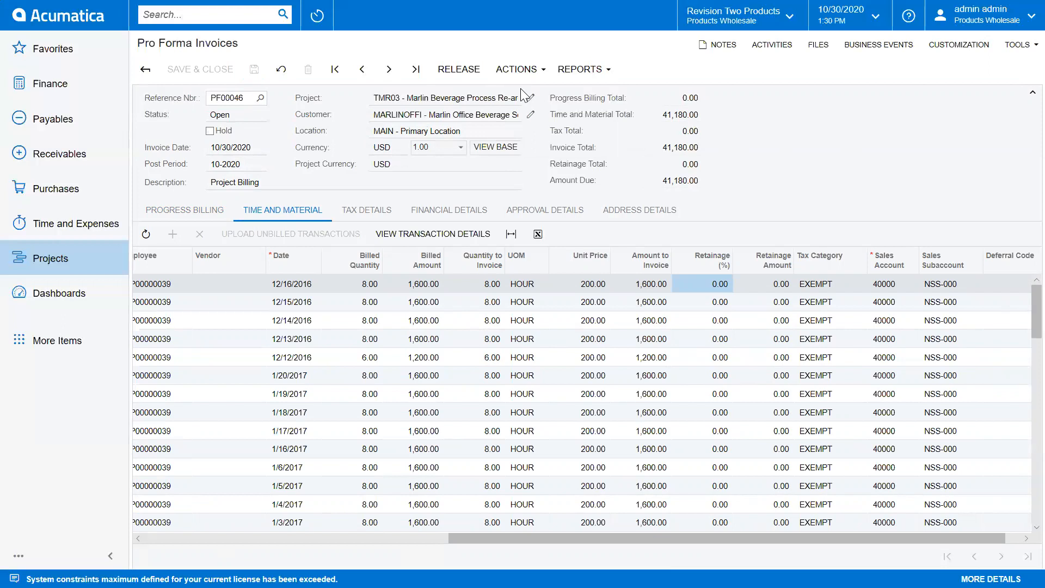
pyautogui.click(459, 69)
# - Open the linked AR invoice from the pro forma's financial details, release it and close its window
pyautogui.click(466, 209)
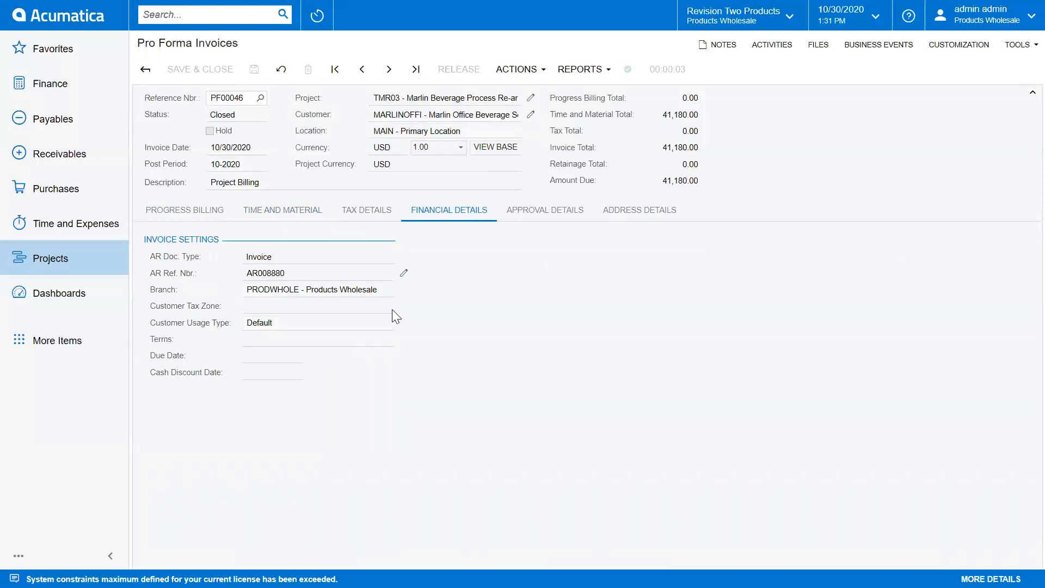
pyautogui.click(405, 276)
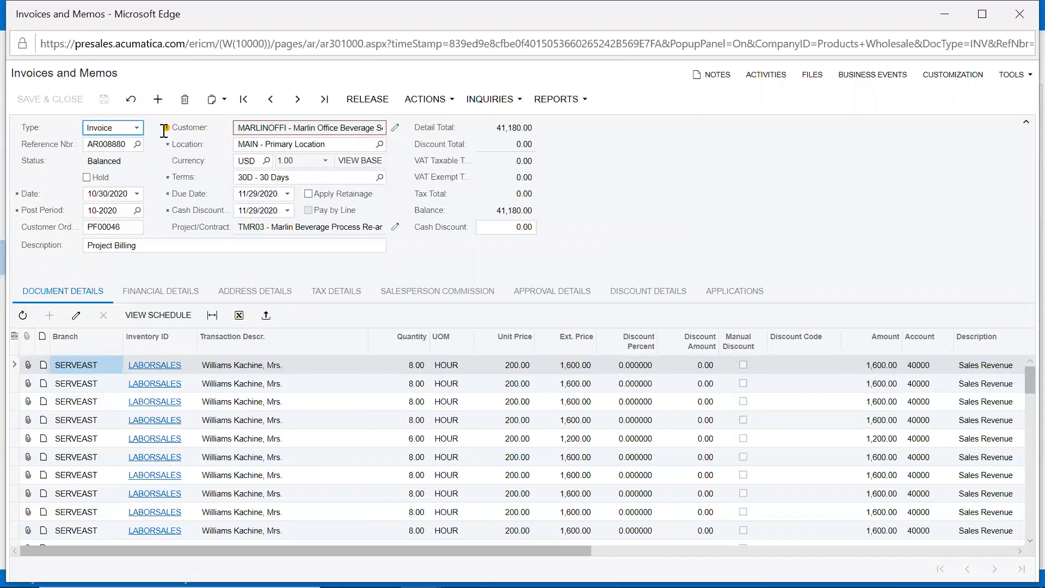
pyautogui.moveTo(242, 140)
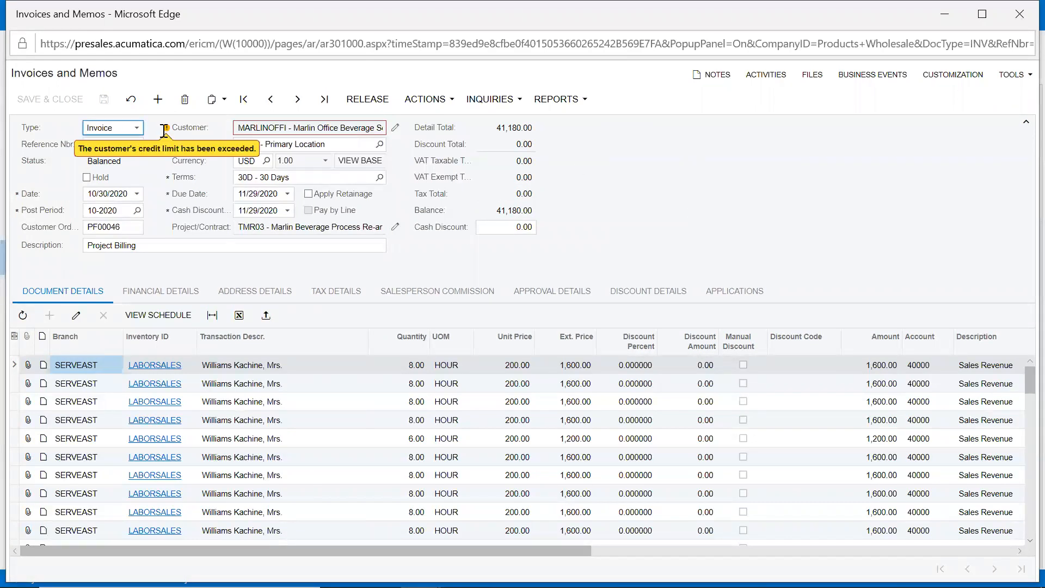
pyautogui.click(373, 105)
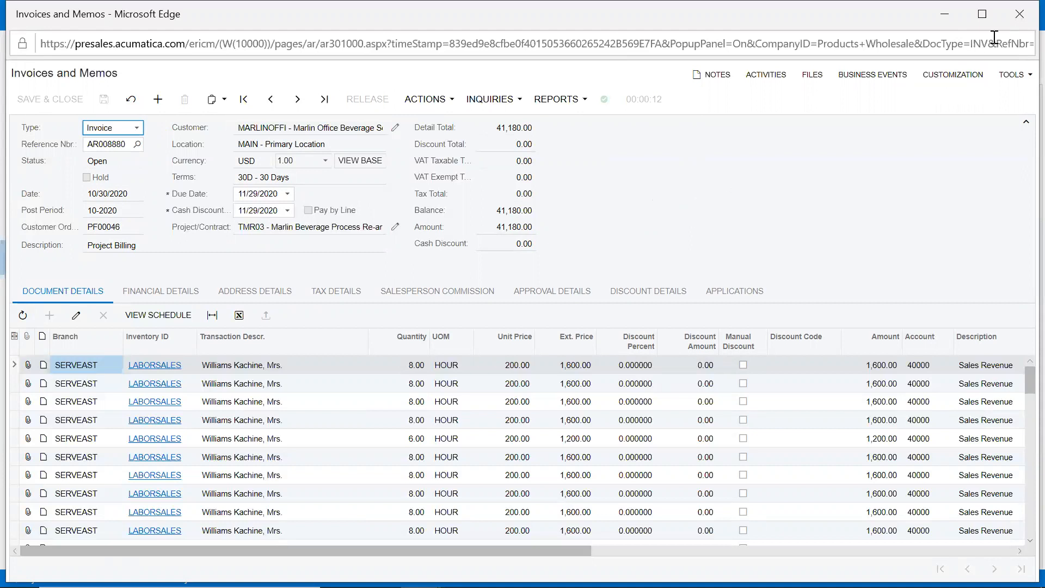
pyautogui.click(1016, 18)
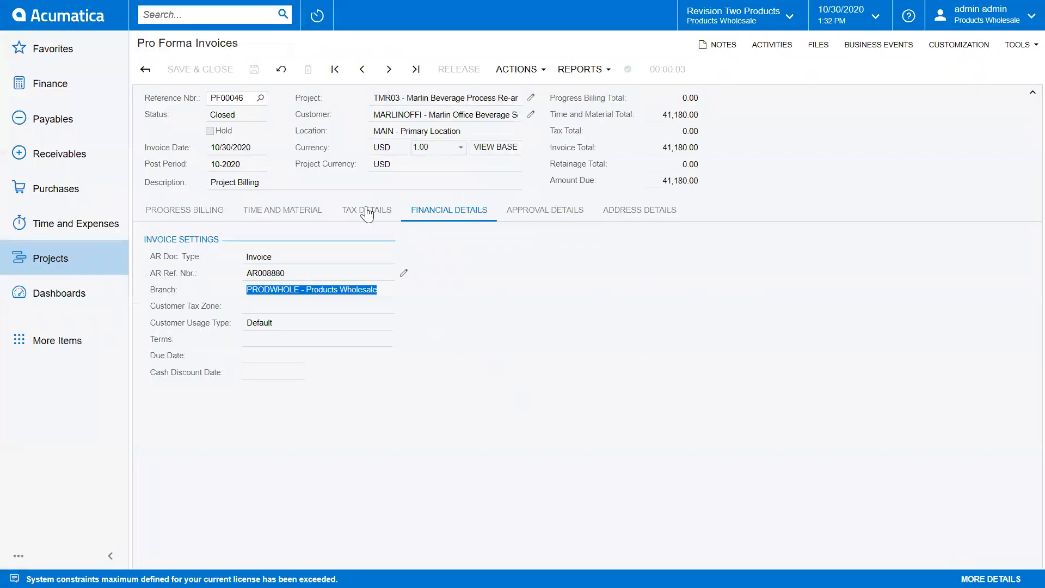
# - Return to project TMR03 and review its balances and the amounts and statuses of its invoices
pyautogui.click(145, 70)
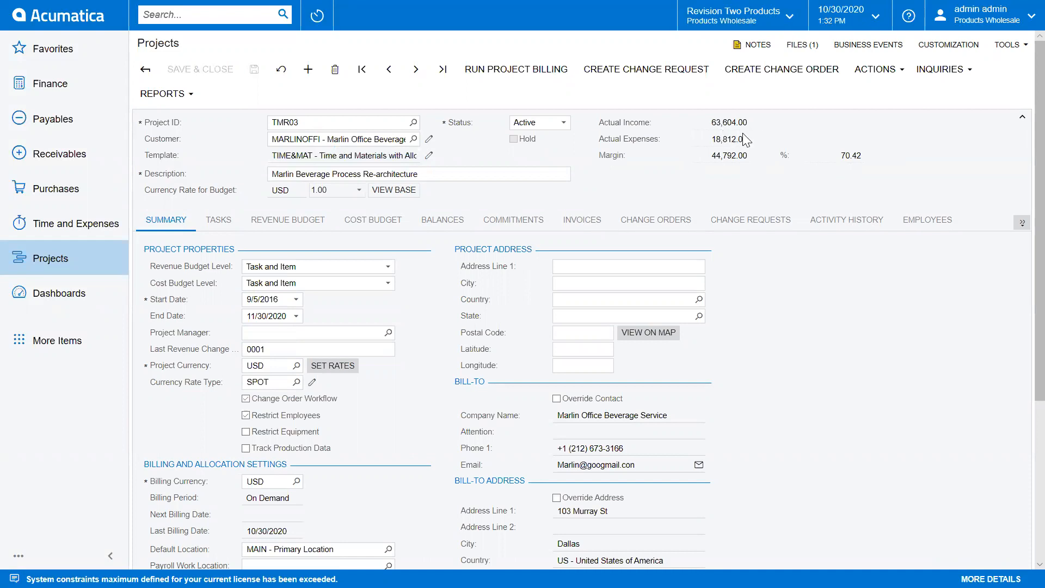
pyautogui.click(446, 221)
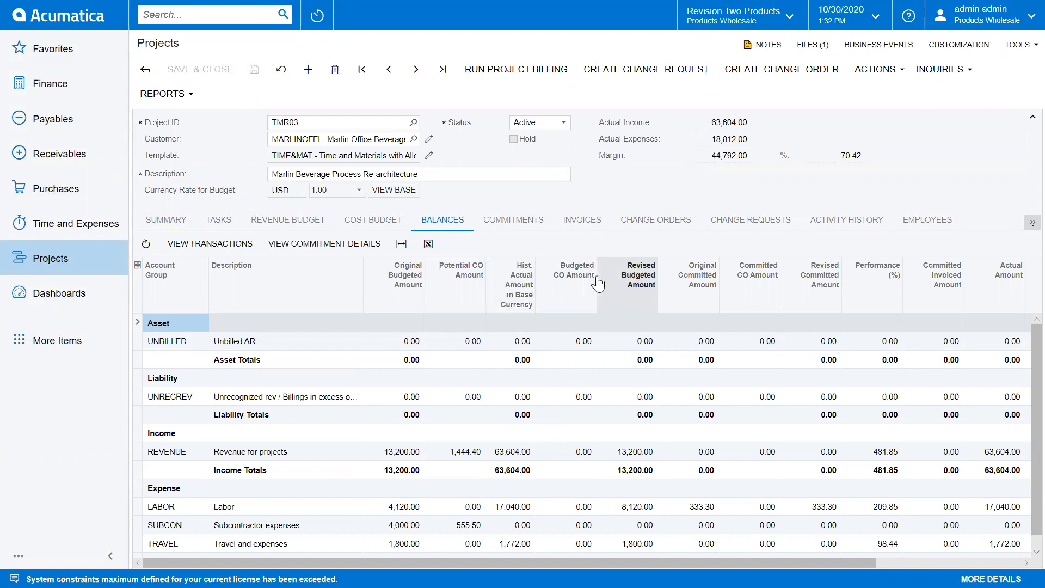
pyautogui.click(582, 220)
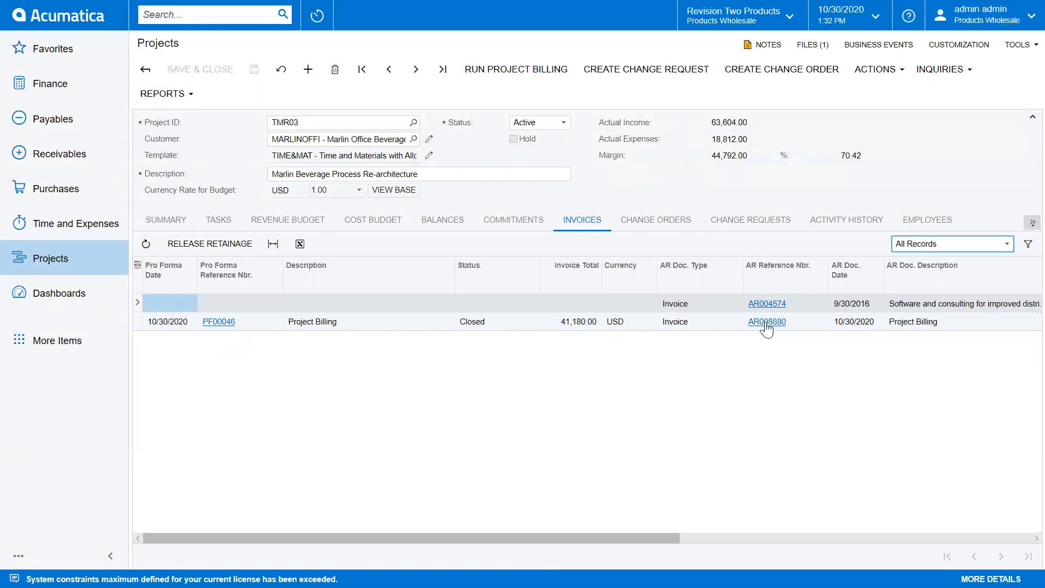
pyautogui.moveTo(662, 538); pyautogui.dragTo(868, 519)
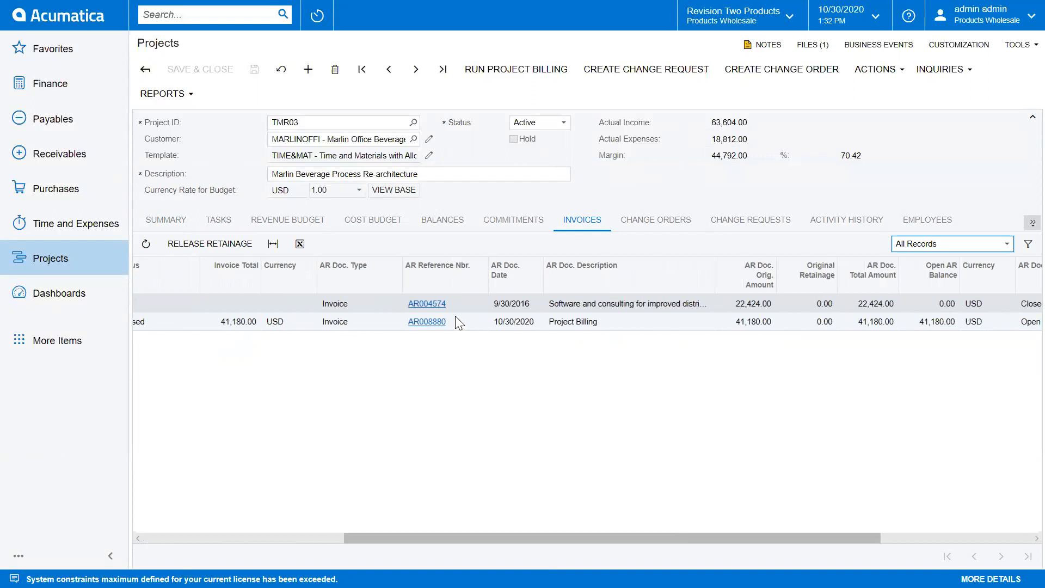
pyautogui.moveTo(652, 534); pyautogui.dragTo(804, 531)
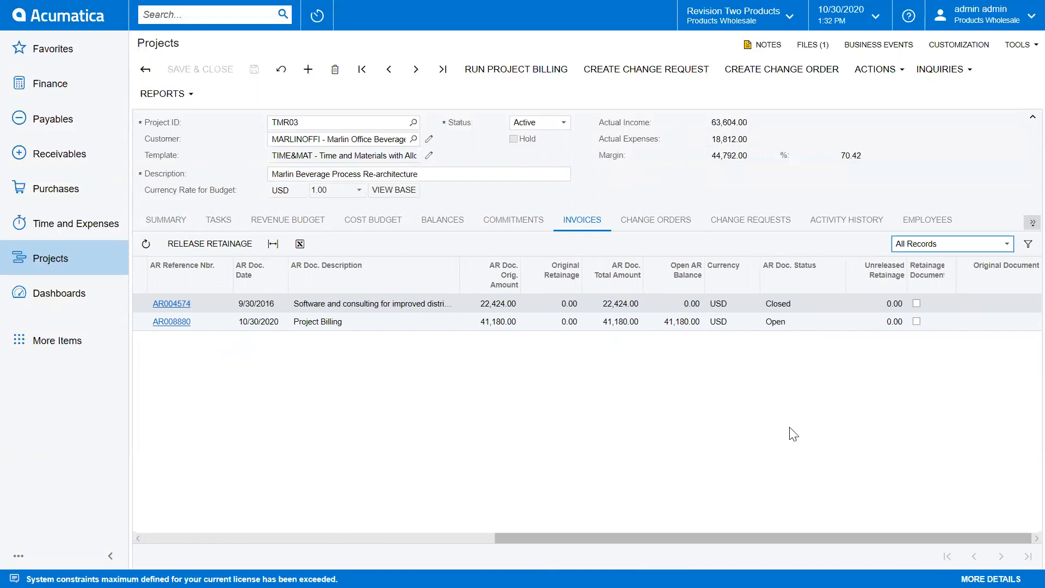
pyautogui.moveTo(799, 533); pyautogui.dragTo(208, 270)
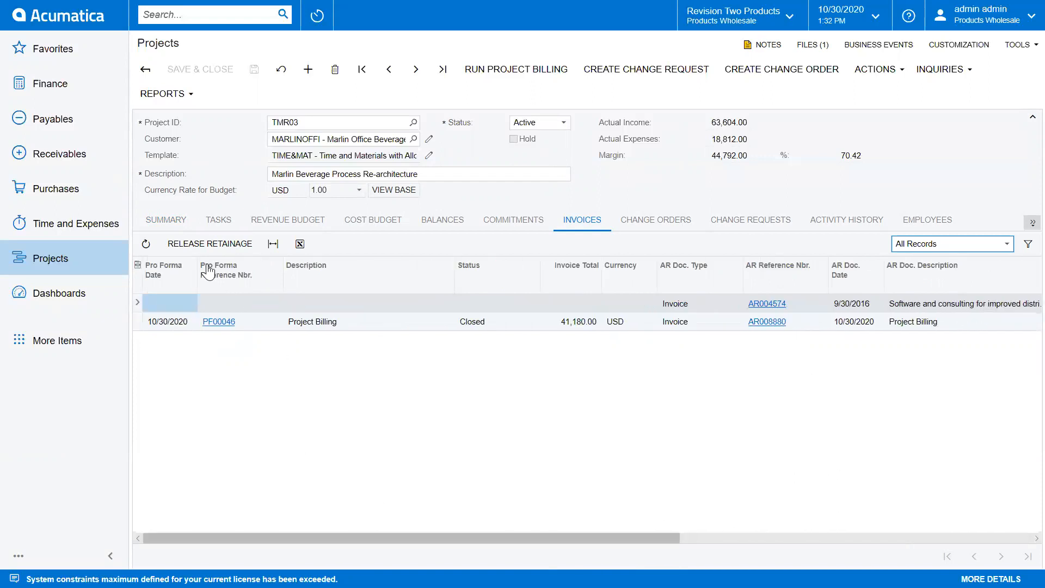
# - Run the favorite Project Summary report for project TMR03
pyautogui.click(77, 22)
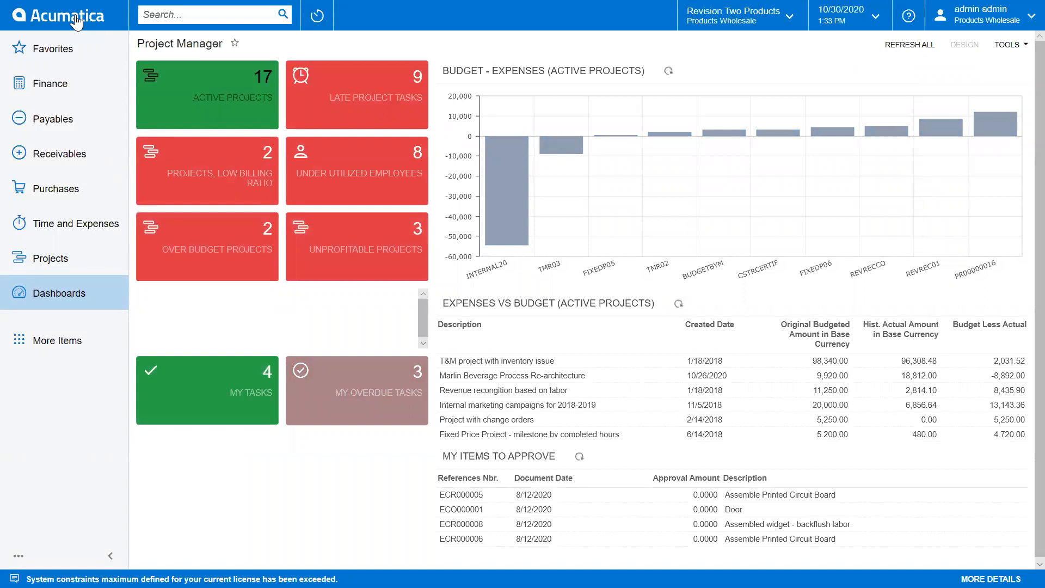
pyautogui.click(65, 53)
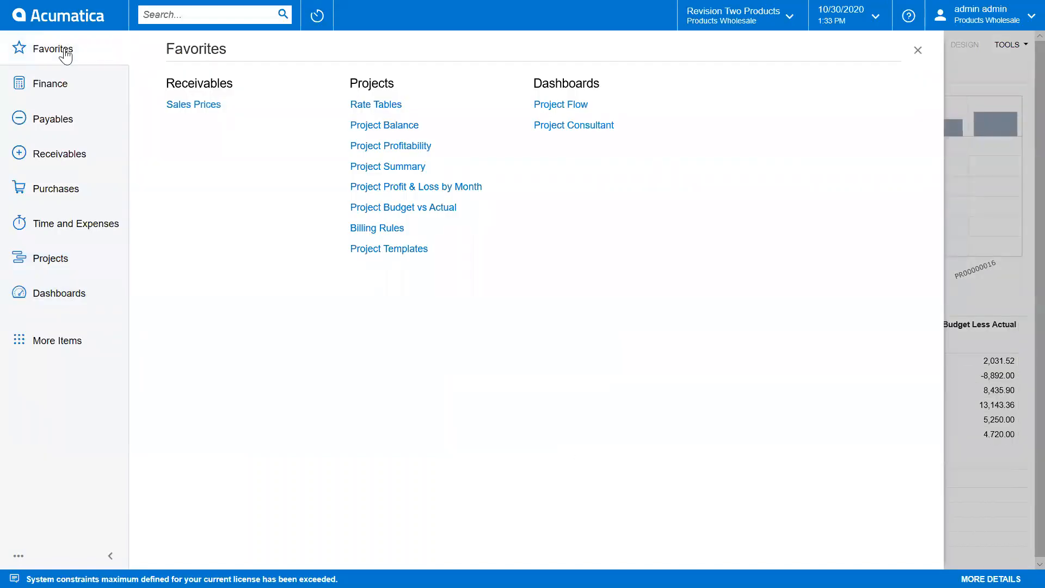
pyautogui.click(408, 168)
pyautogui.click(383, 164)
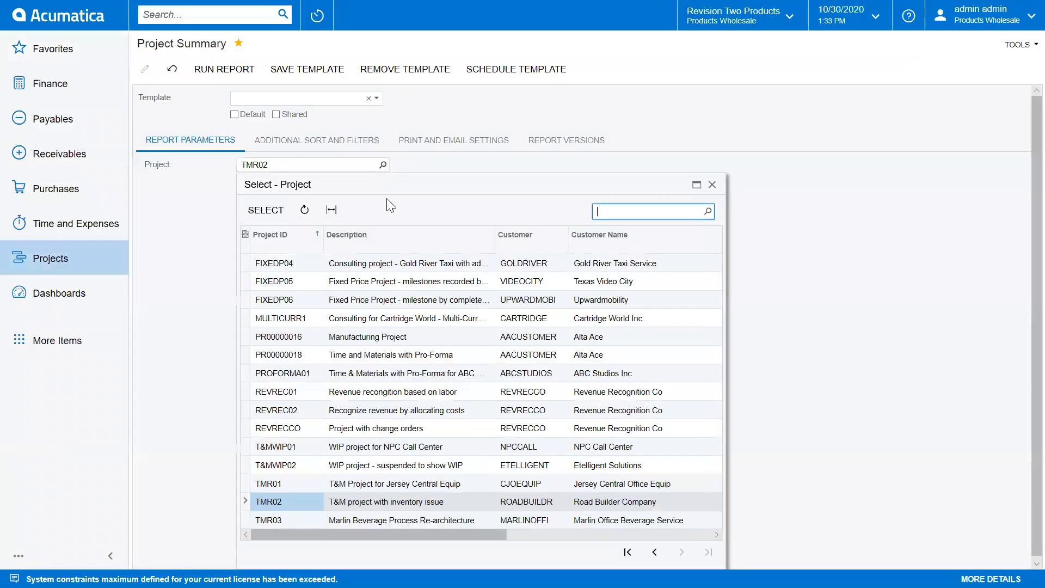
pyautogui.write('tmr0')
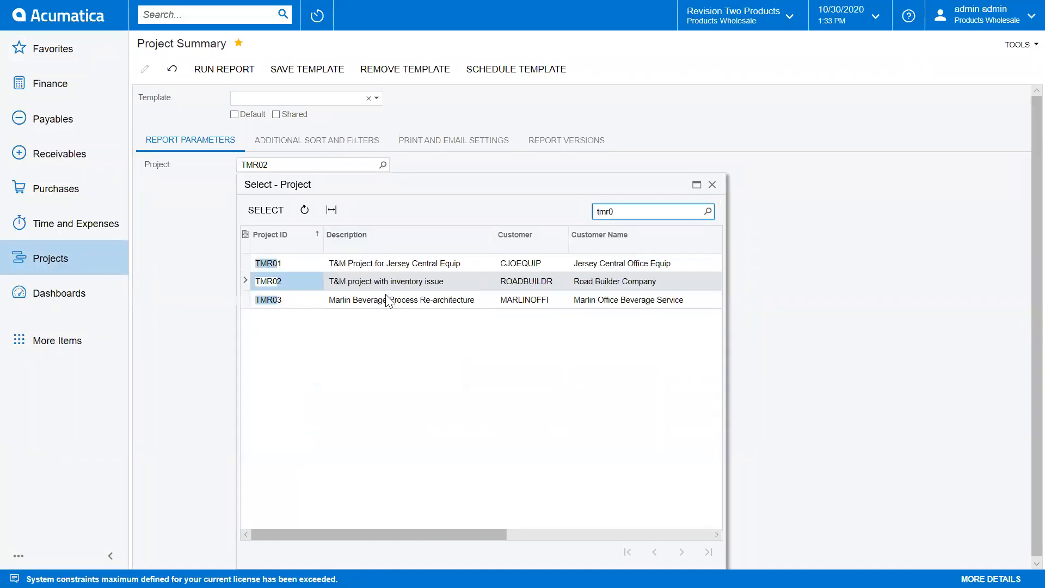
pyautogui.click(364, 301)
pyautogui.click(266, 217)
pyautogui.click(222, 70)
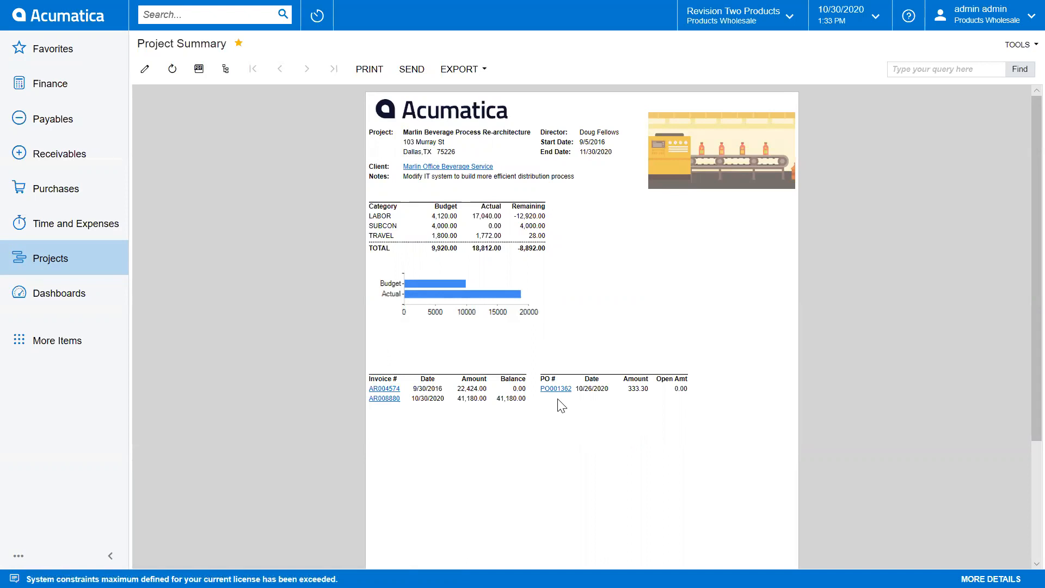
# - Run the Project Profit & Loss by Month report for project TMR03 and financial period 10-2020
pyautogui.click(65, 50)
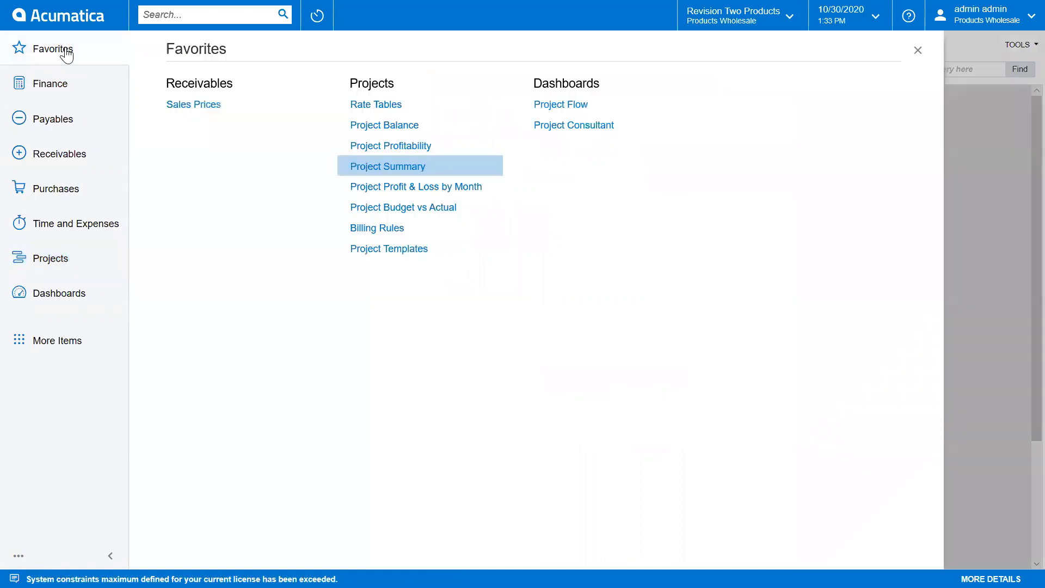
pyautogui.click(411, 188)
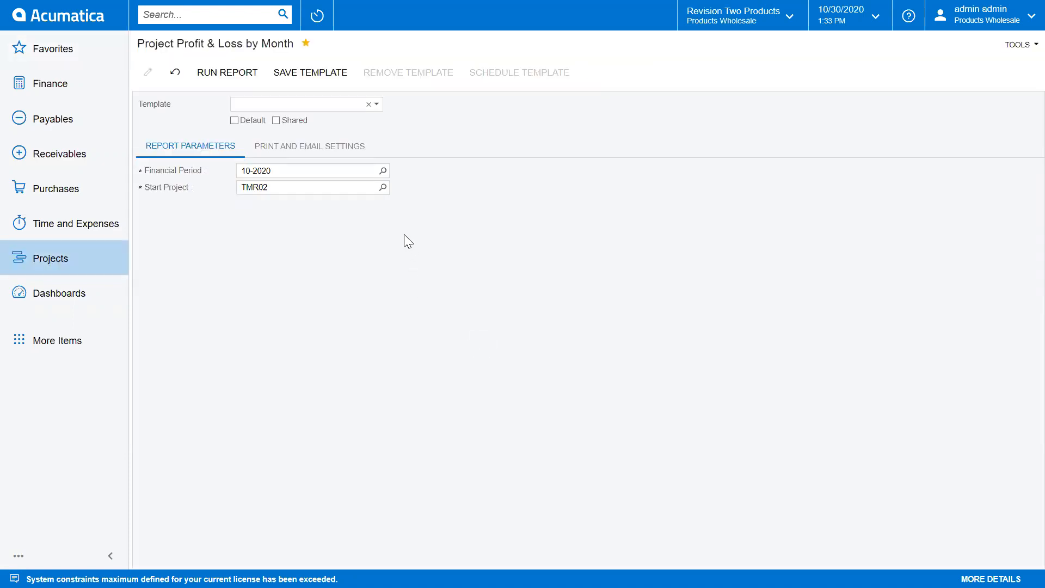
pyautogui.click(384, 188)
pyautogui.write('03')
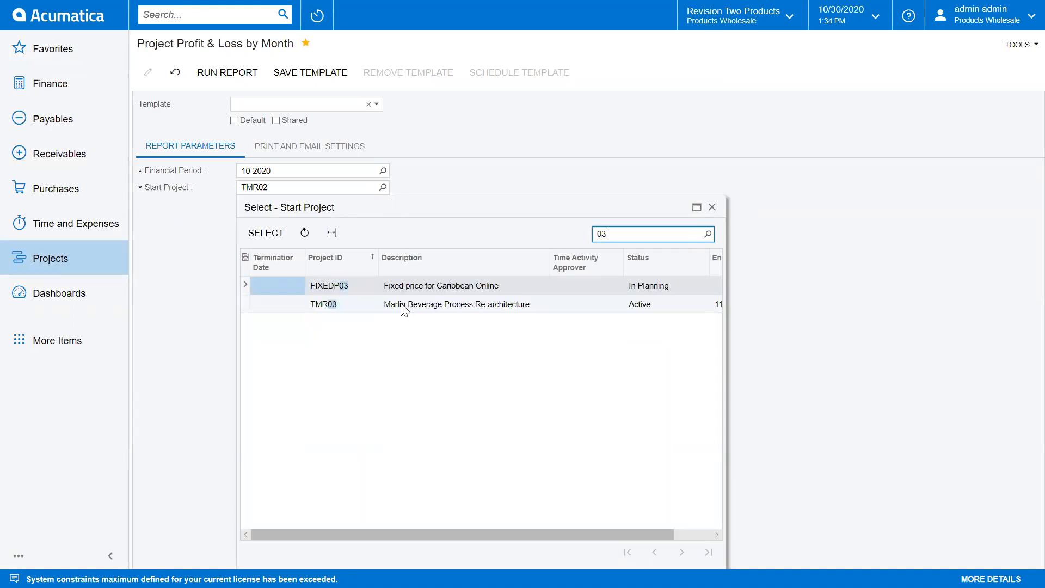
pyautogui.click(403, 304)
pyautogui.click(255, 234)
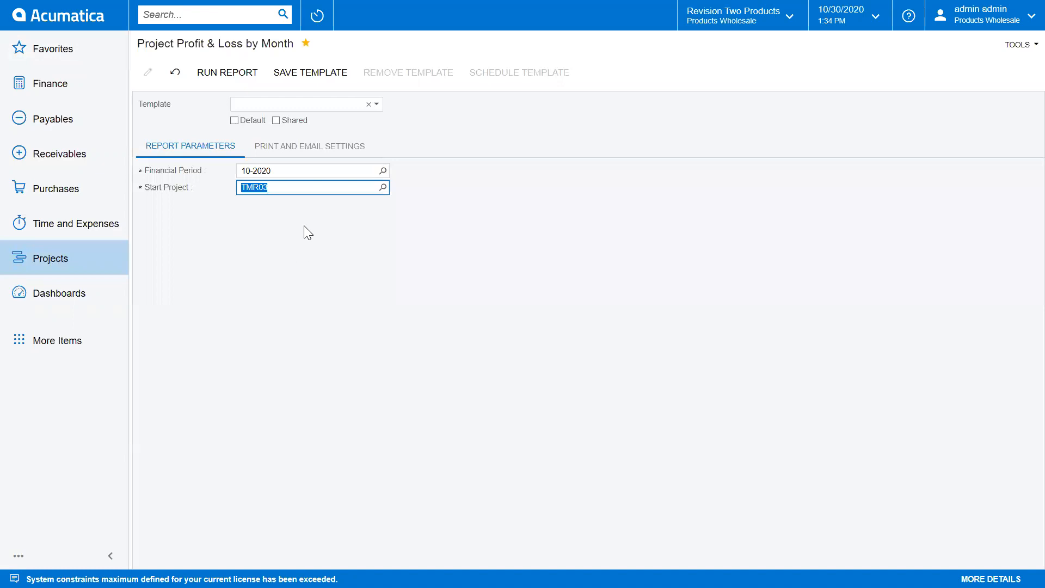
pyautogui.click(224, 72)
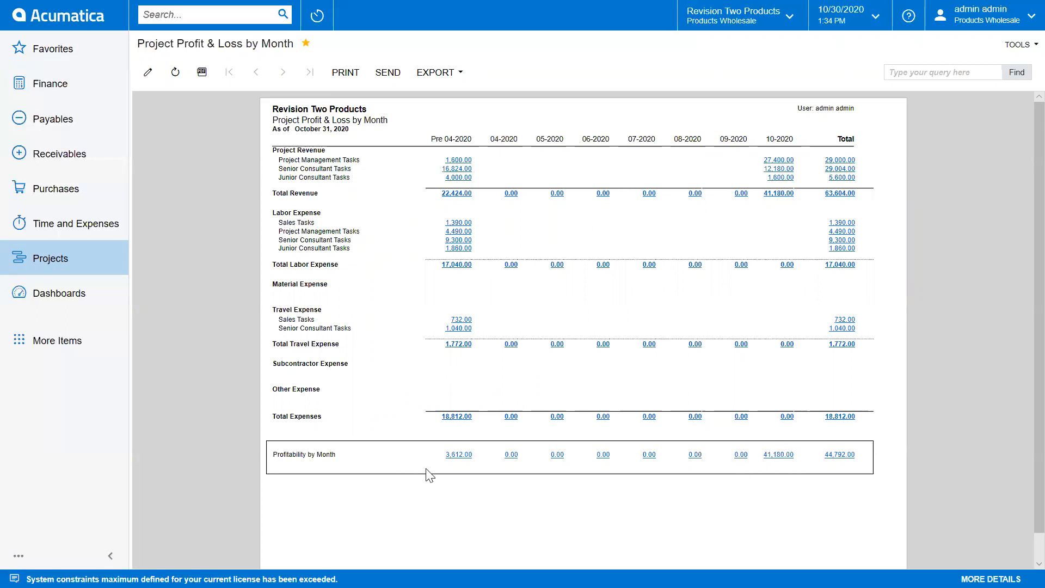
# - Run the favorite Project Profitability report without restricting it to a project manager
pyautogui.click(60, 260)
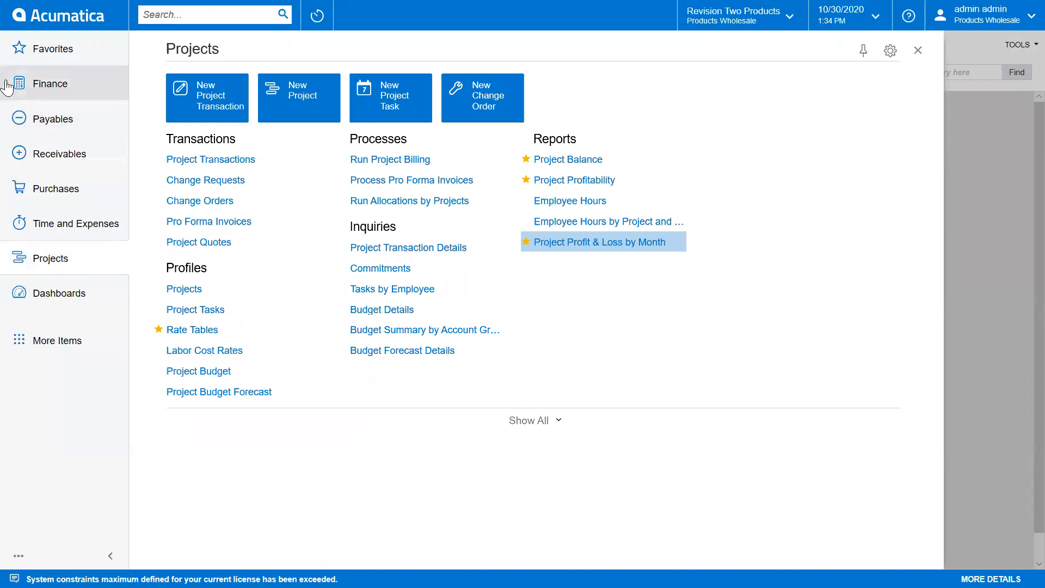
pyautogui.click(62, 48)
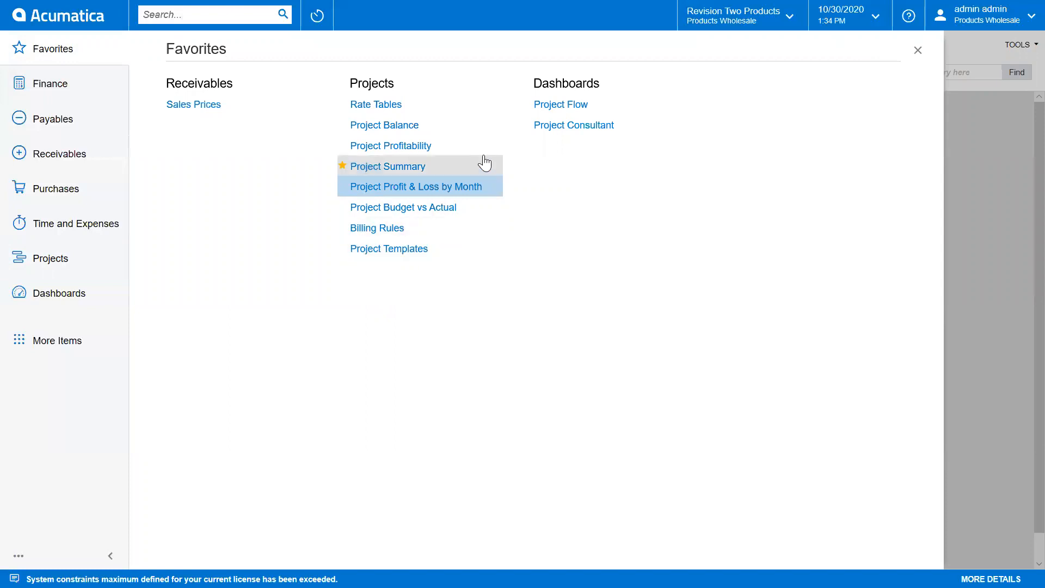
pyautogui.click(391, 146)
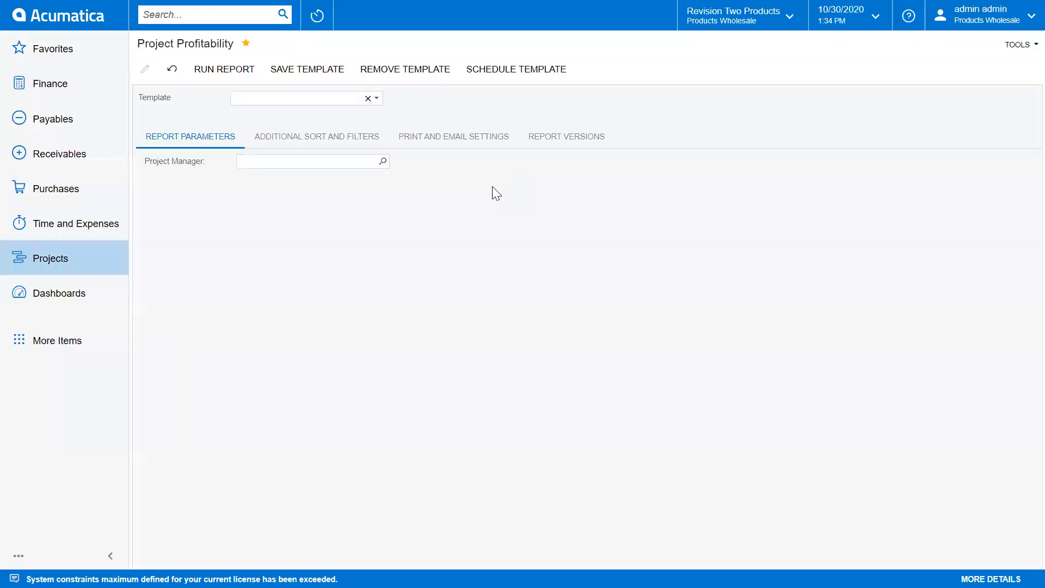
pyautogui.click(228, 69)
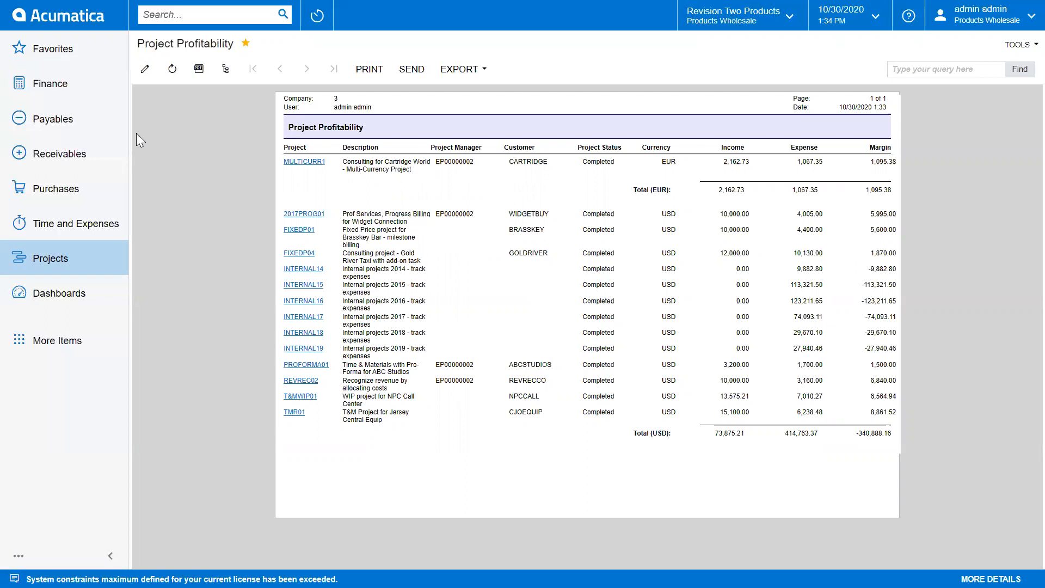
# - Run the favorite Project Balance report for all projects and tasks and page through to its third page
pyautogui.click(56, 50)
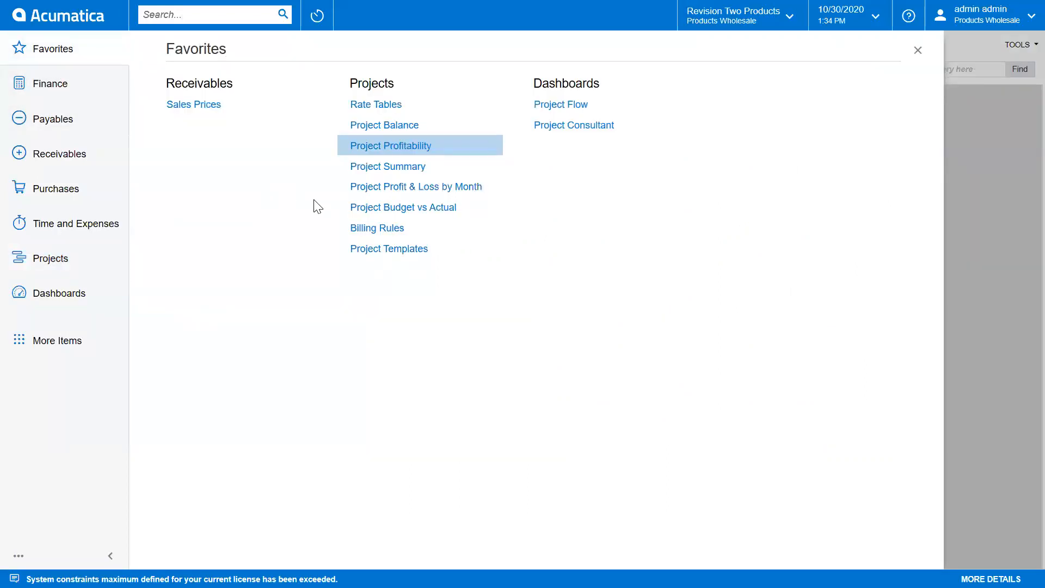
pyautogui.moveTo(460, 254)
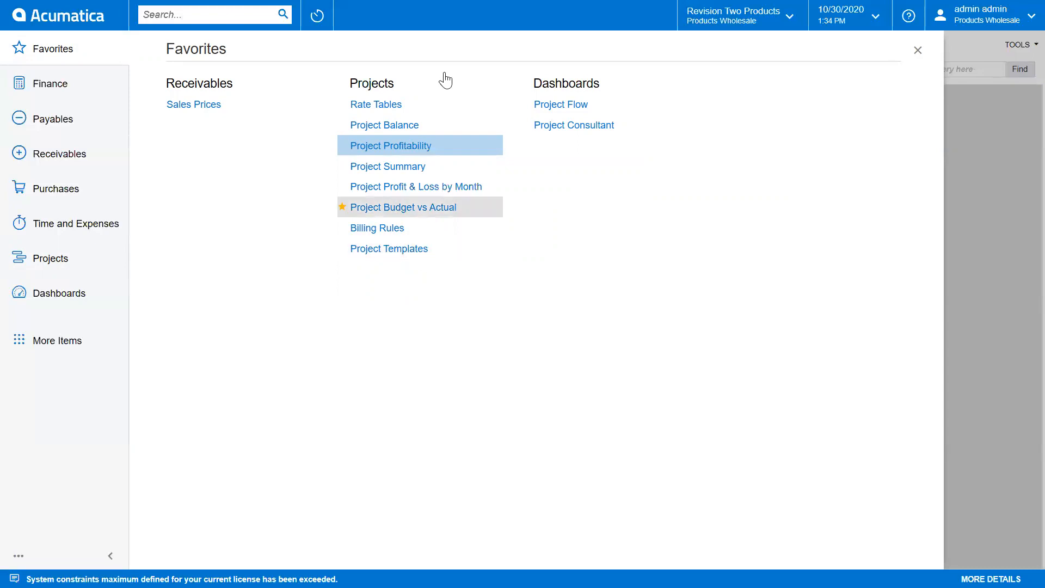
pyautogui.click(384, 125)
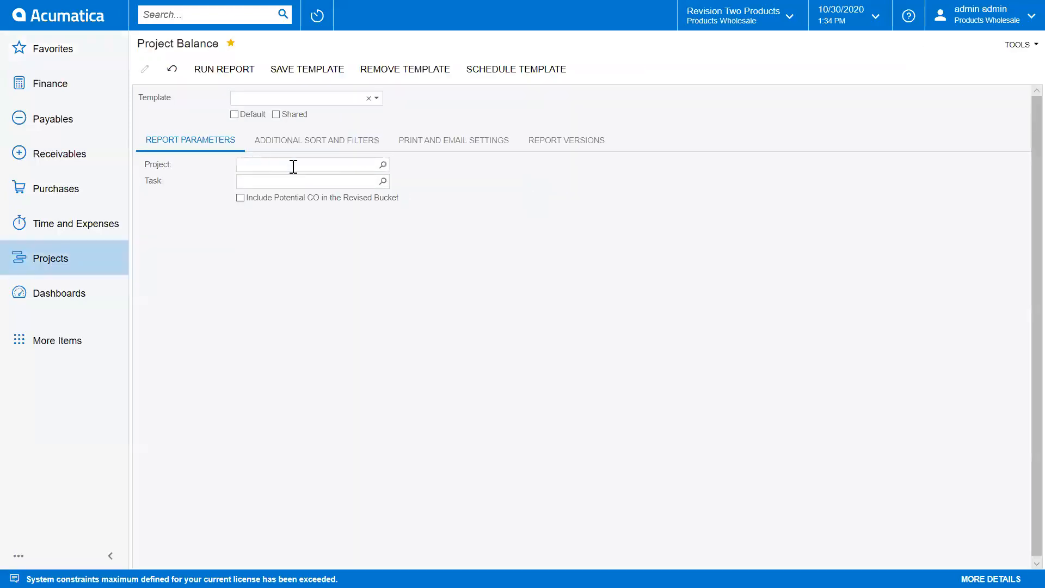
pyautogui.click(222, 71)
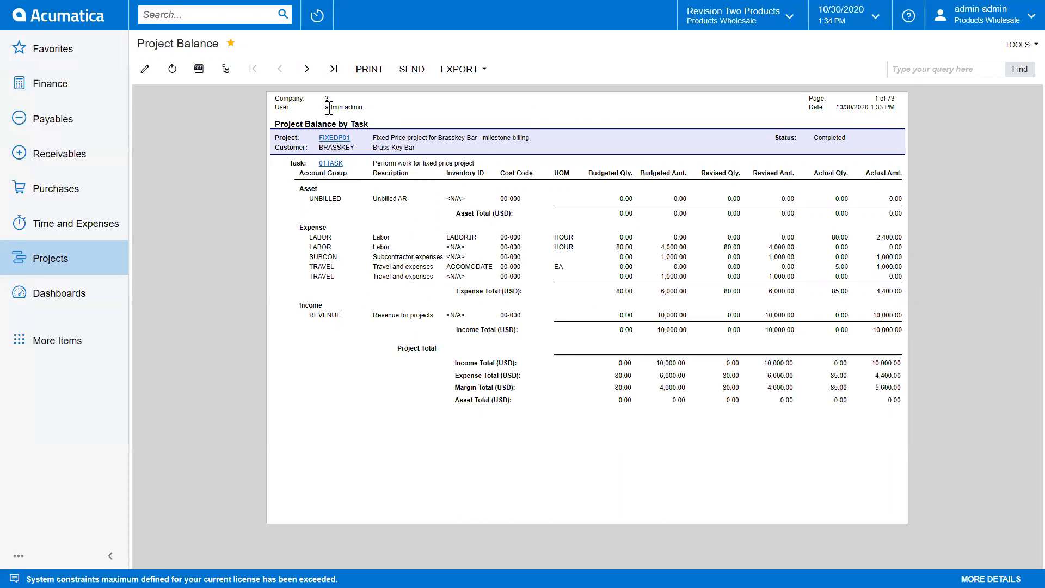
pyautogui.click(308, 70)
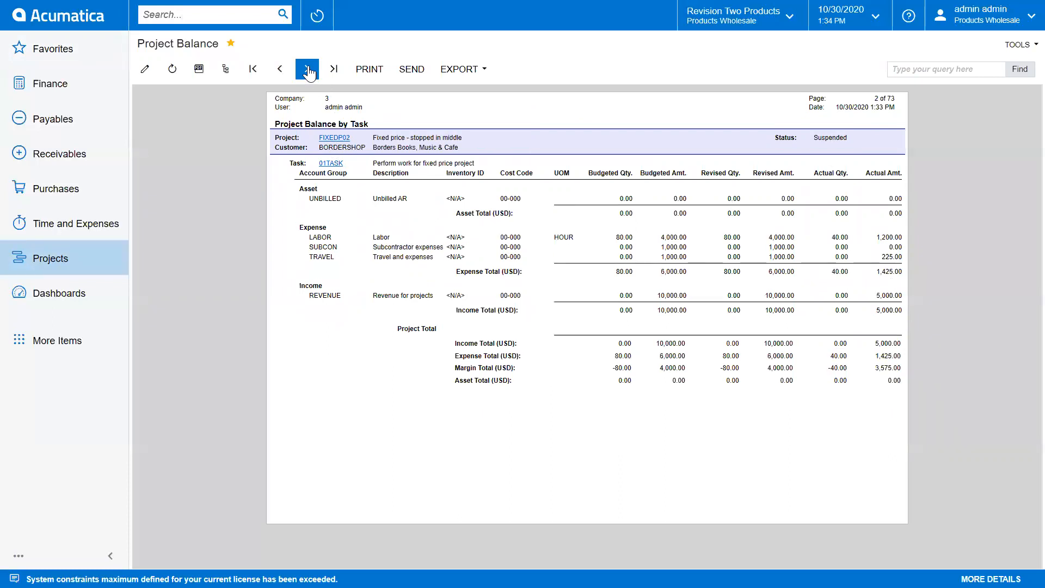
pyautogui.click(307, 70)
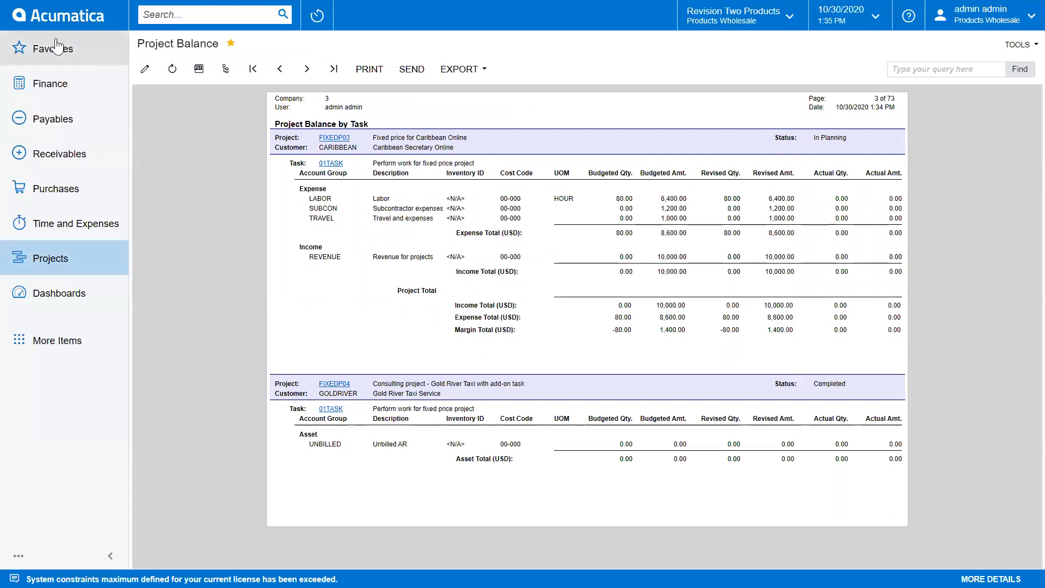
# - Return to the home Project Manager dashboard and open the favorite Project Flow dashboard
pyautogui.click(55, 23)
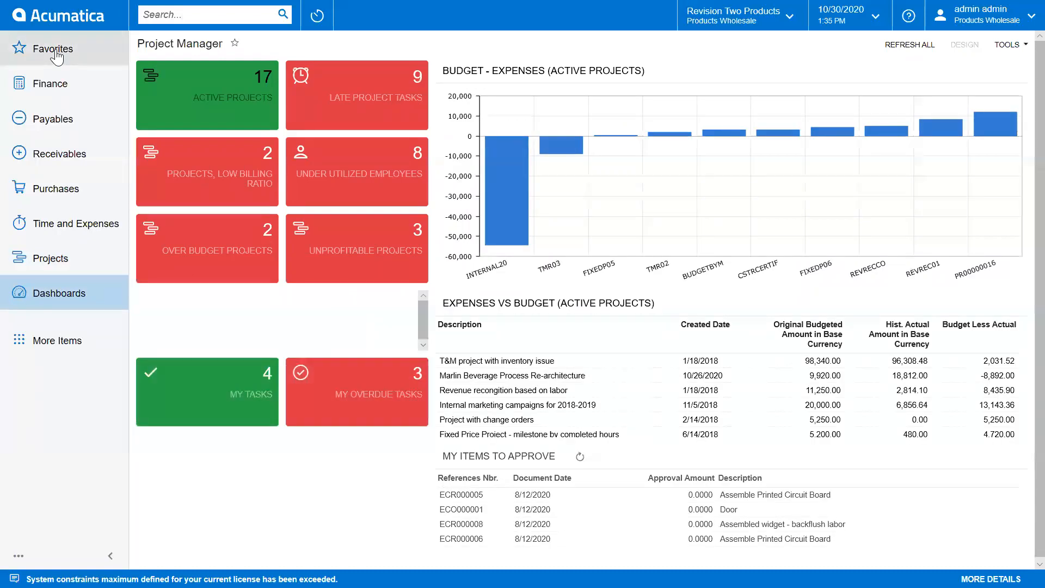
pyautogui.click(54, 52)
pyautogui.click(567, 105)
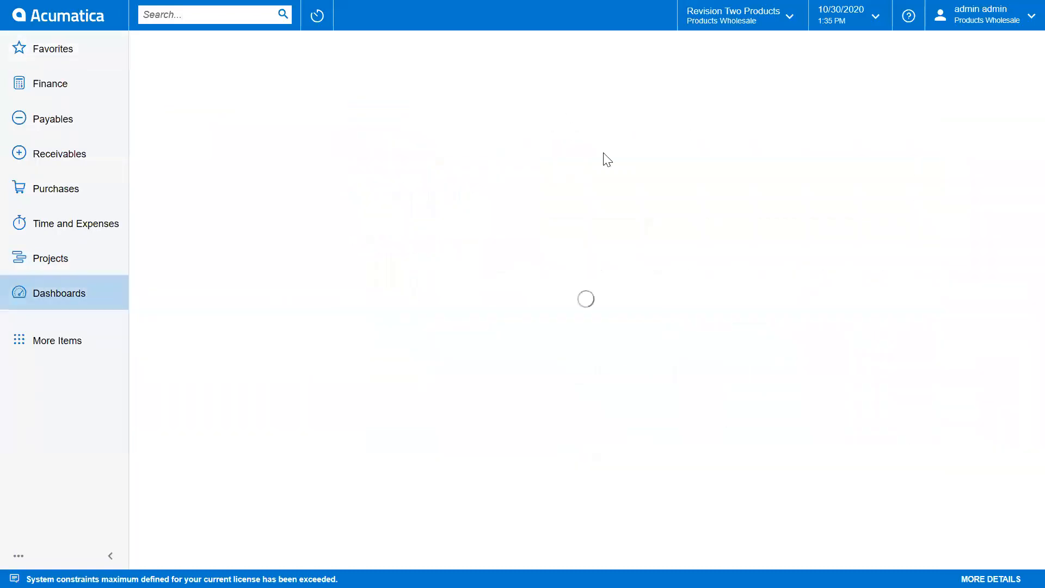